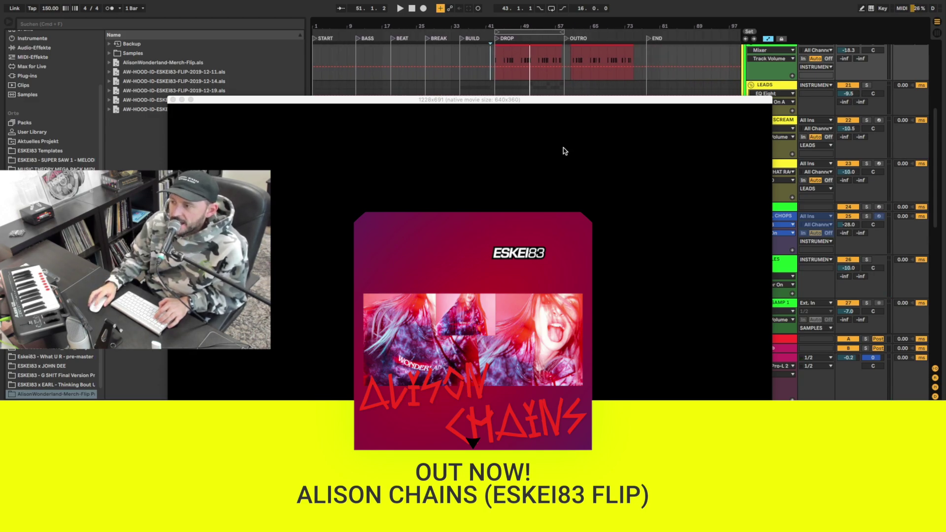
- Switch to Safari and scroll Instagram's grid down to the red-lit video post with 121k plays
{"action": "key", "text": "super+Tab"}
{"action": "key", "text": "super+Tab"}
{"action": "key", "text": "super+Tab"}
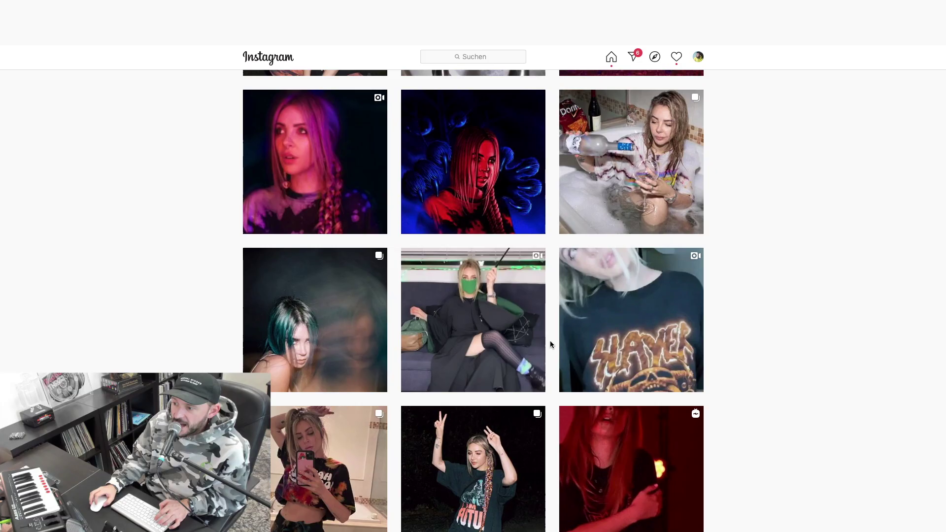
{"action": "scroll", "coordinate": [550, 341], "scroll_direction": "up", "scroll_amount": 1}
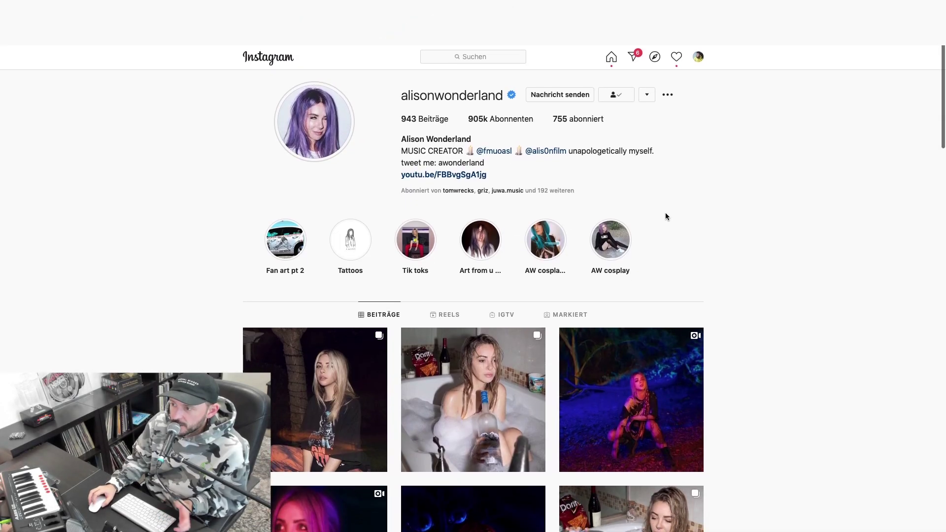
{"action": "mouse_move", "coordinate": [474, 399]}
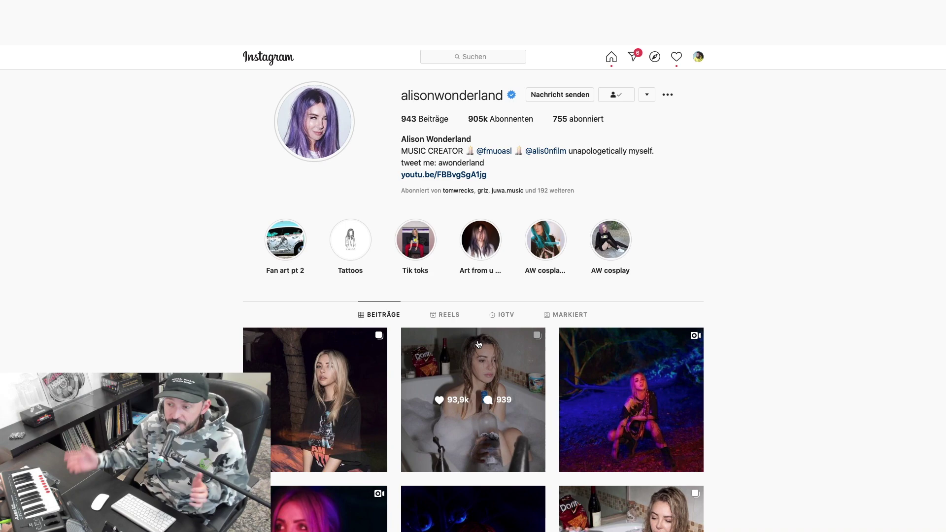
{"action": "scroll", "coordinate": [478, 344], "scroll_direction": "down", "scroll_amount": 2}
{"action": "scroll", "coordinate": [478, 355], "scroll_direction": "down", "scroll_amount": 3}
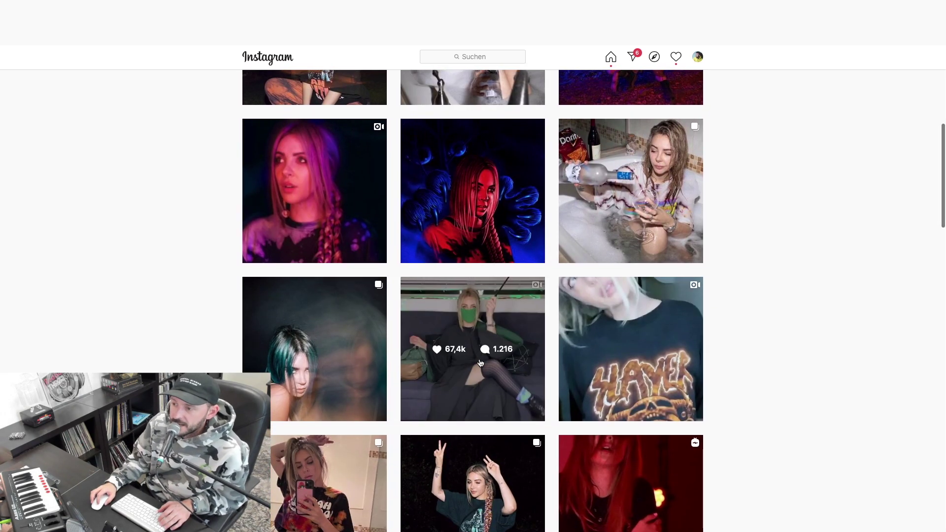
{"action": "scroll", "coordinate": [478, 364], "scroll_direction": "up", "scroll_amount": 1}
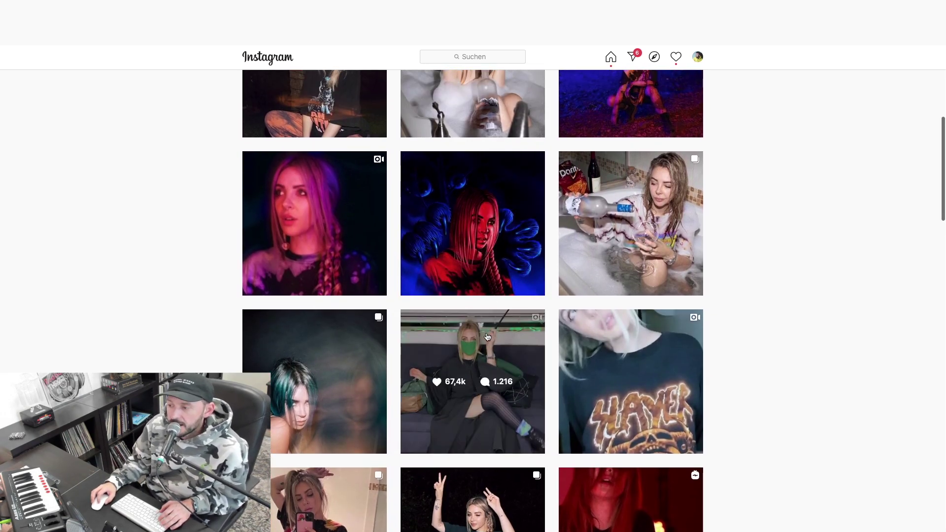
{"action": "scroll", "coordinate": [488, 337], "scroll_direction": "down", "scroll_amount": 2}
{"action": "scroll", "coordinate": [484, 348], "scroll_direction": "down", "scroll_amount": 5}
{"action": "scroll", "coordinate": [482, 363], "scroll_direction": "down", "scroll_amount": 5}
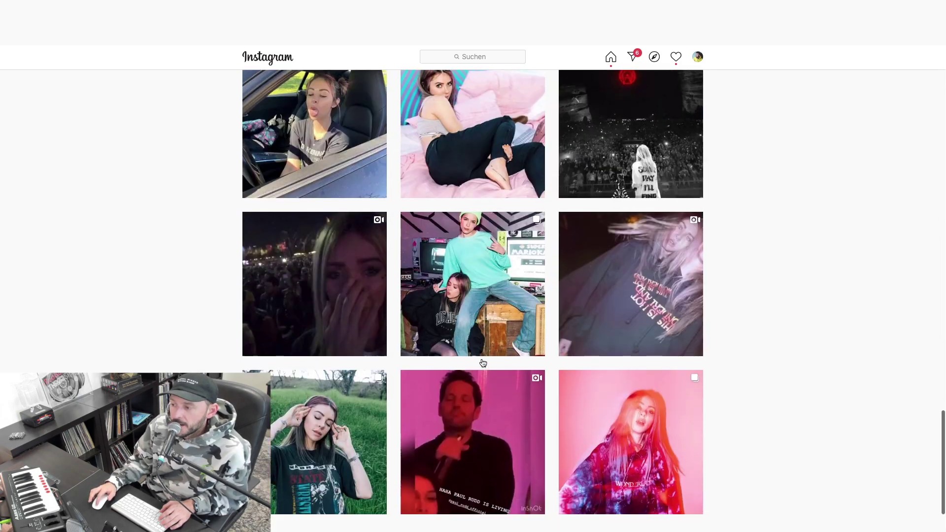
{"action": "scroll", "coordinate": [482, 363], "scroll_direction": "down", "scroll_amount": 2}
{"action": "scroll", "coordinate": [488, 370], "scroll_direction": "down", "scroll_amount": 3}
{"action": "scroll", "coordinate": [503, 384], "scroll_direction": "down", "scroll_amount": 4}
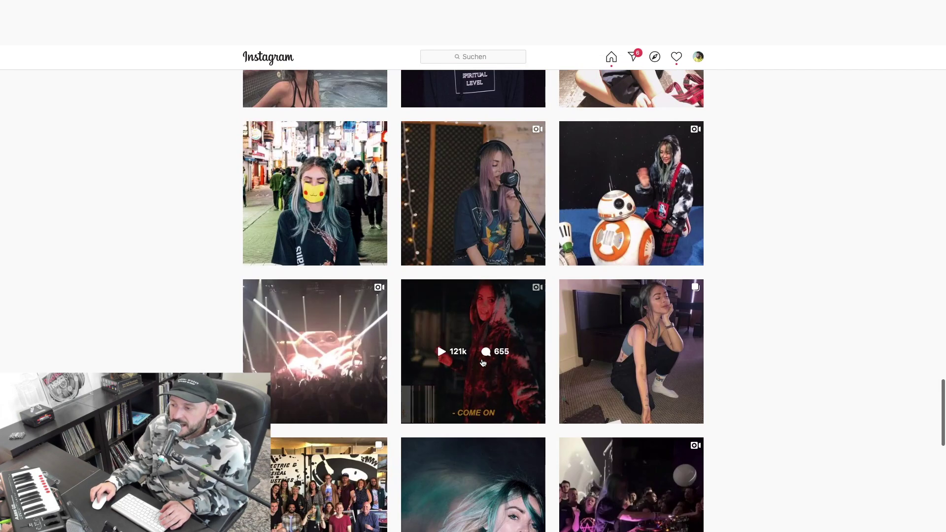
{"action": "scroll", "coordinate": [516, 395], "scroll_direction": "down", "scroll_amount": 1}
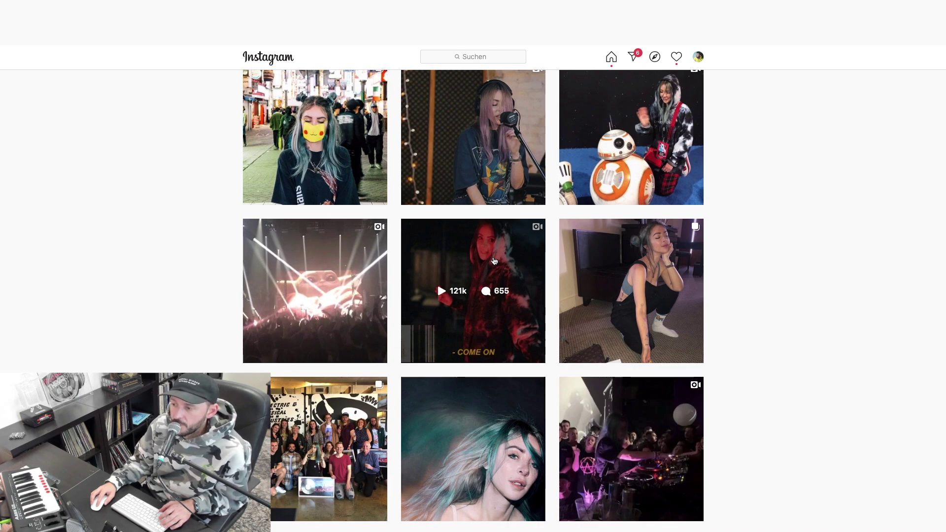
- Watch the 'Alison Chains' beat video post with sound, then close it
{"action": "left_click", "coordinate": [492, 261]}
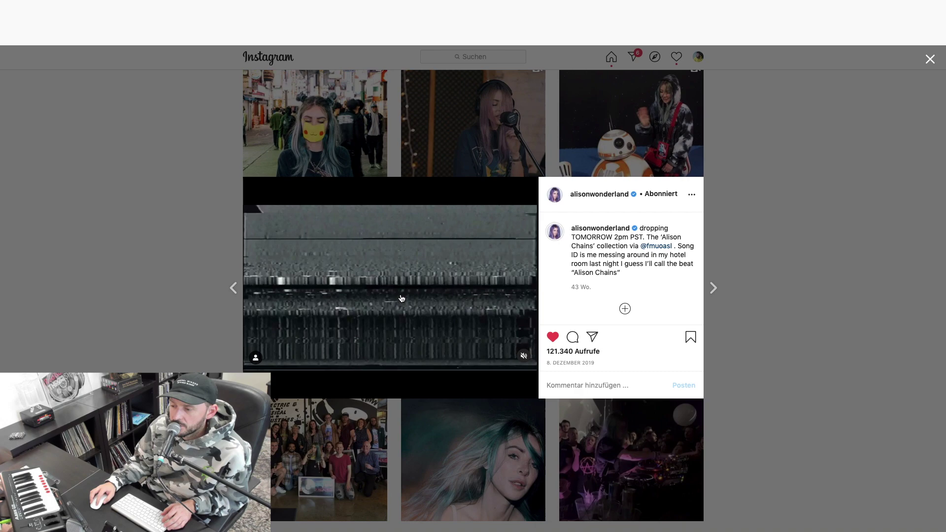
{"action": "left_click", "coordinate": [402, 299]}
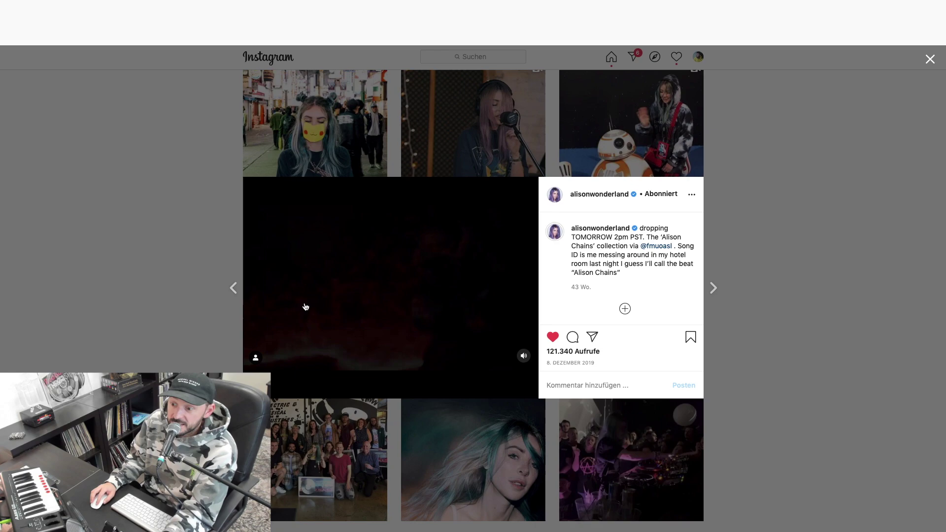
{"action": "left_click", "coordinate": [162, 314]}
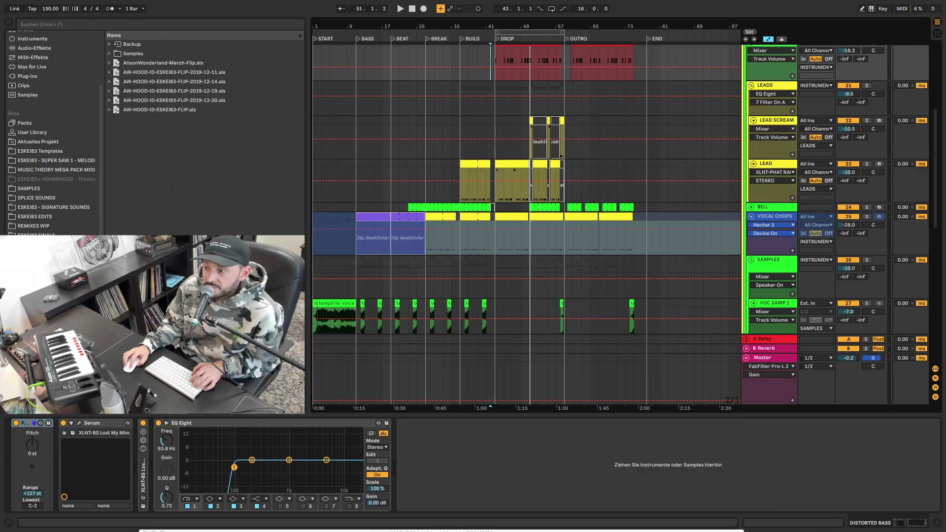
{"action": "scroll", "coordinate": [530, 262], "scroll_direction": "down", "scroll_amount": 5}
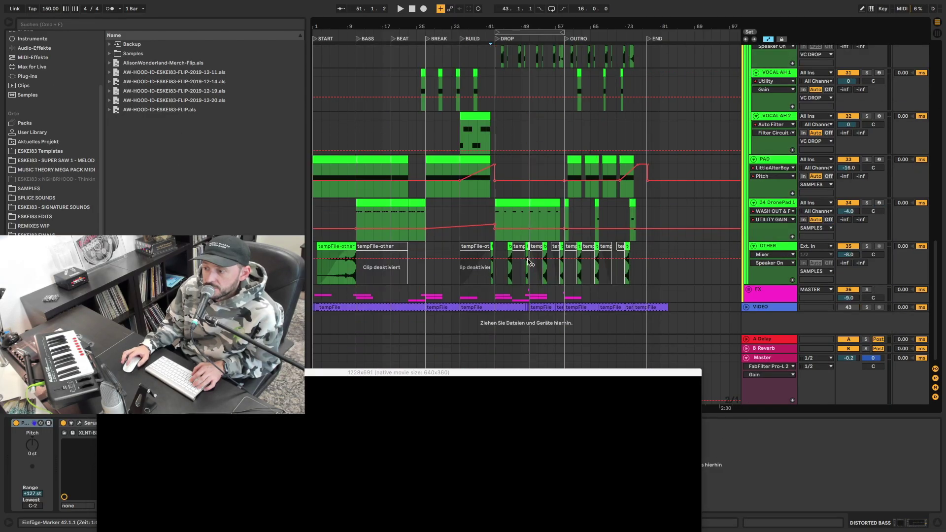
- Unfold the VIDEO track, shrink and move the video preview, and play in sync
{"action": "left_click", "coordinate": [746, 307]}
{"action": "scroll", "coordinate": [328, 279], "scroll_direction": "down", "scroll_amount": 1}
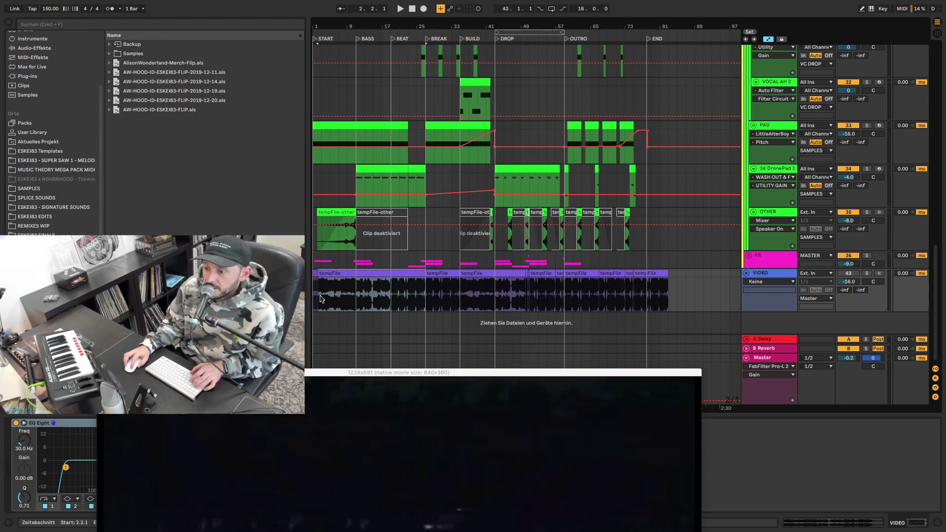
{"action": "left_click", "coordinate": [322, 299]}
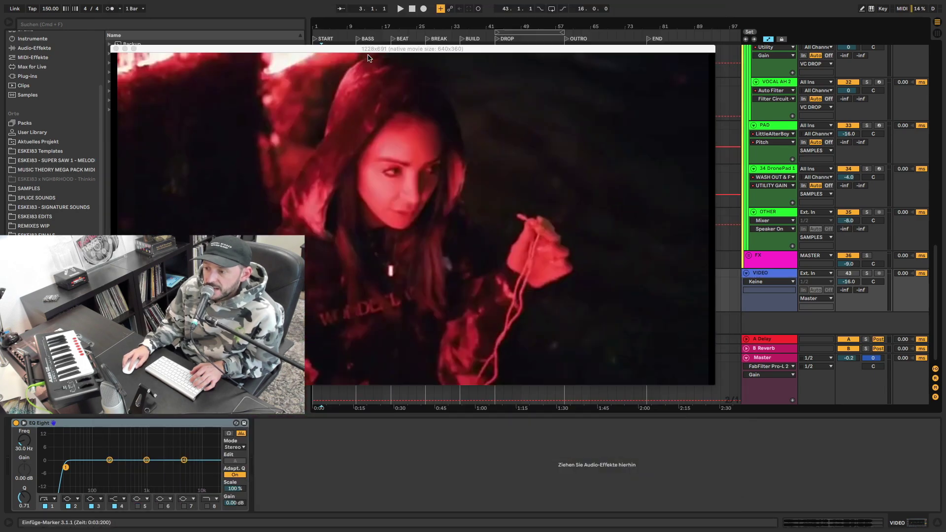
{"action": "left_click_drag", "start_coordinate": [354, 378], "coordinate": [160, 159]}
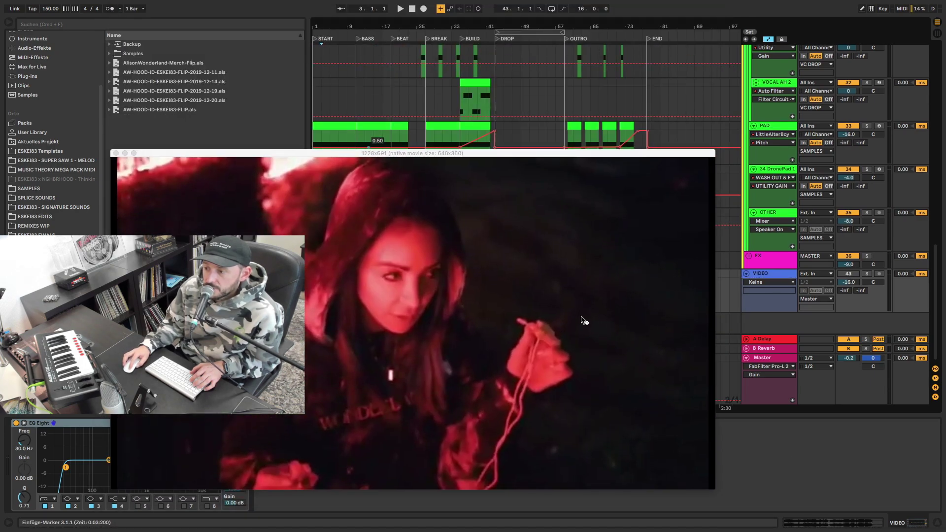
{"action": "left_click_drag", "start_coordinate": [714, 489], "coordinate": [327, 340]}
{"action": "key", "text": "space"}
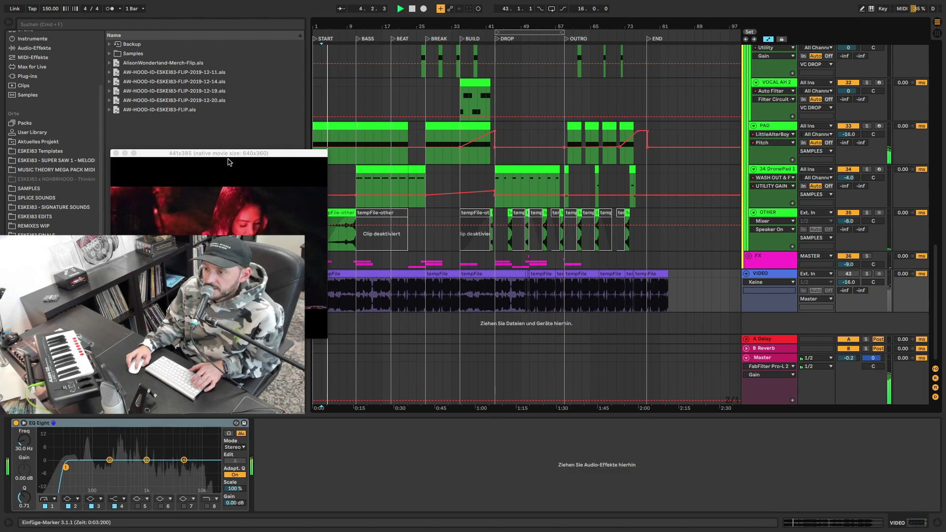
{"action": "mouse_move", "coordinate": [228, 156]}
{"action": "left_mouse_down"}
{"action": "mouse_move", "coordinate": [752, 126]}
{"action": "mouse_move", "coordinate": [733, 65]}
{"action": "left_mouse_up"}
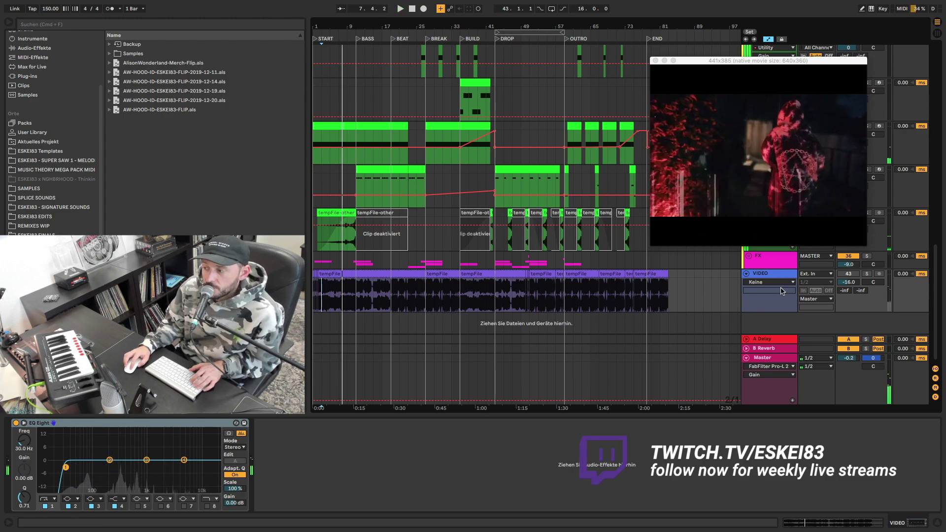
- Duplicate the VIDEO track and freeze the copy to audio
{"action": "left_click", "coordinate": [773, 277]}
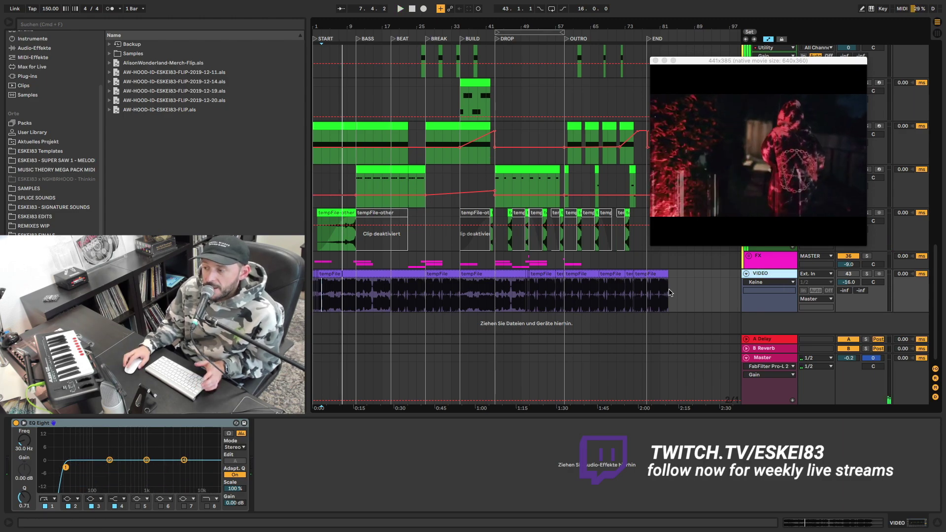
{"action": "right_click", "coordinate": [762, 276]}
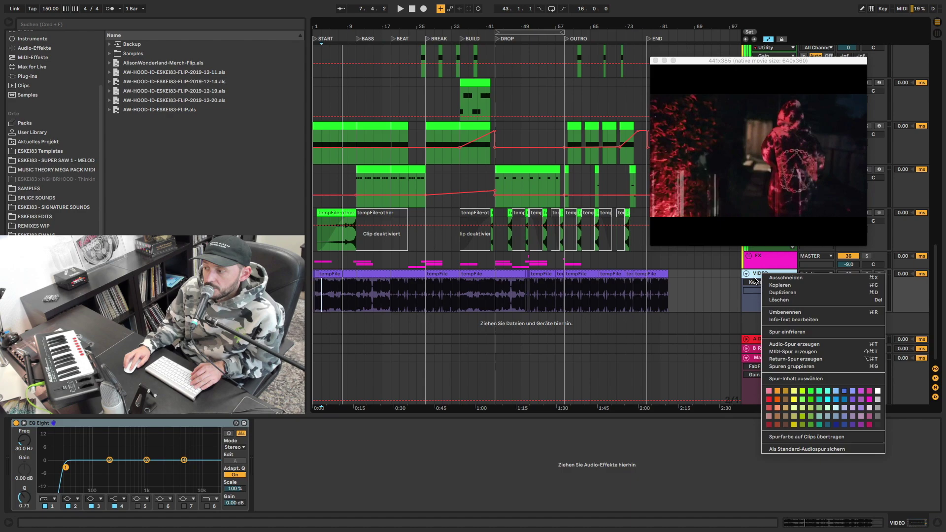
{"action": "left_click", "coordinate": [771, 293]}
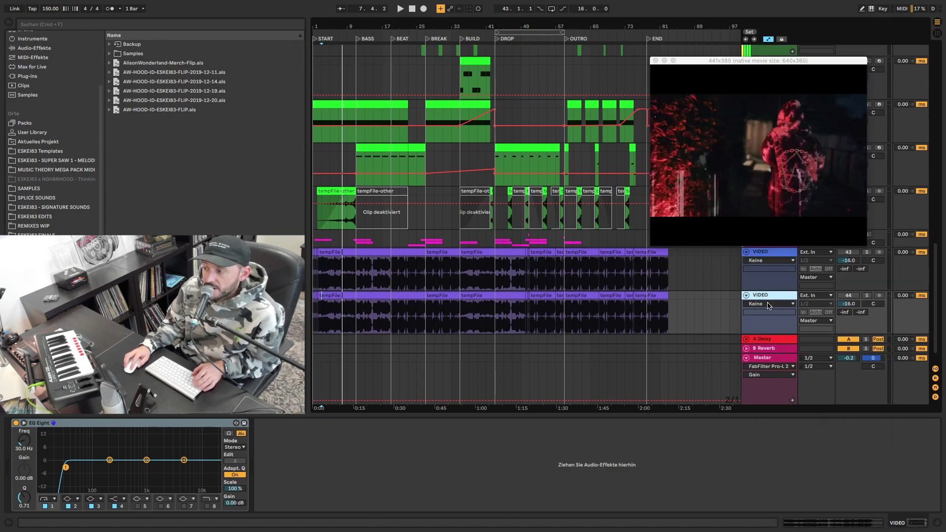
{"action": "right_click", "coordinate": [774, 299]}
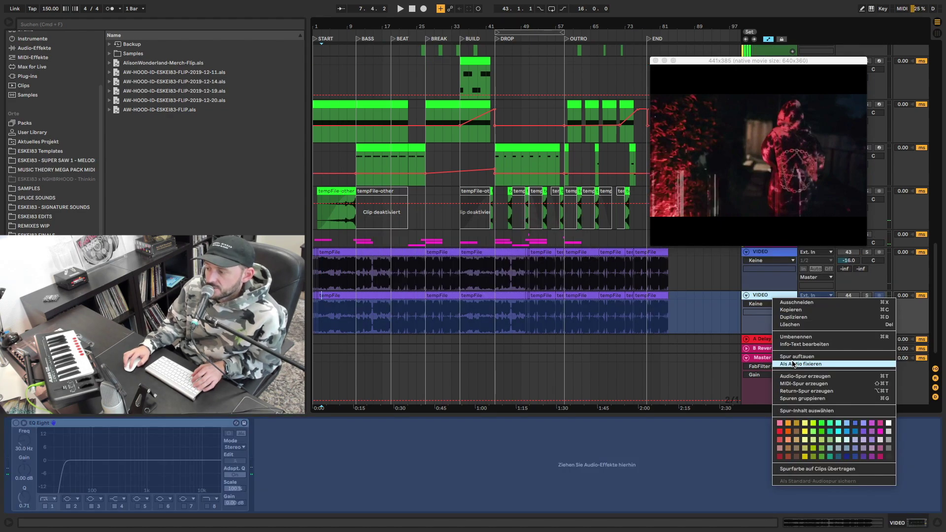
{"action": "left_click", "coordinate": [792, 363]}
- Launch iZotope RX 7 via Spotlight and load the frozen video WAV into it
{"action": "key", "text": "super+space"}
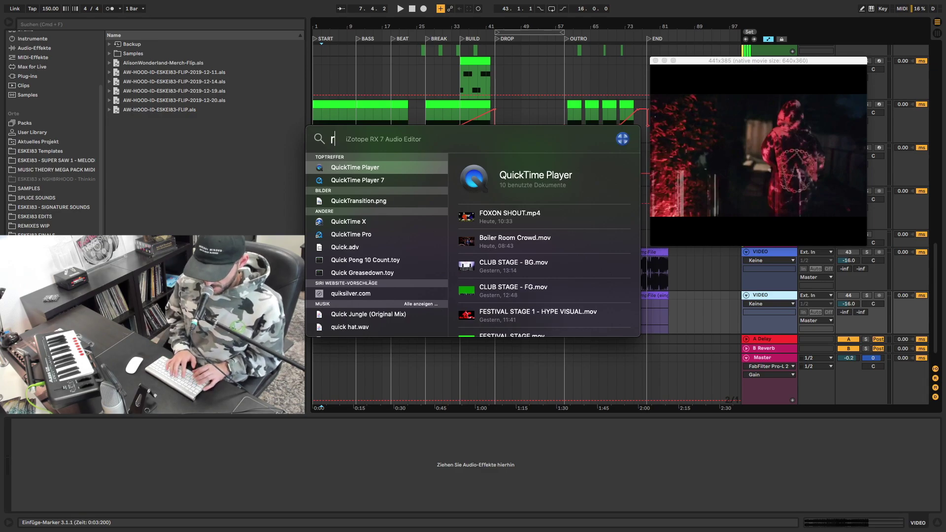
{"action": "type", "text": "rx7"}
{"action": "key", "text": "Return"}
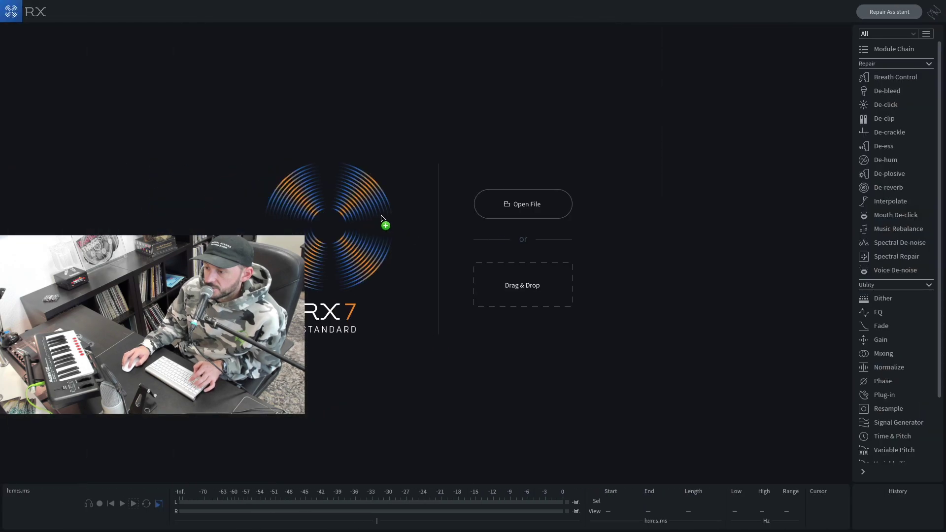
{"action": "left_click_drag", "start_coordinate": [426, 358], "coordinate": [330, 239]}
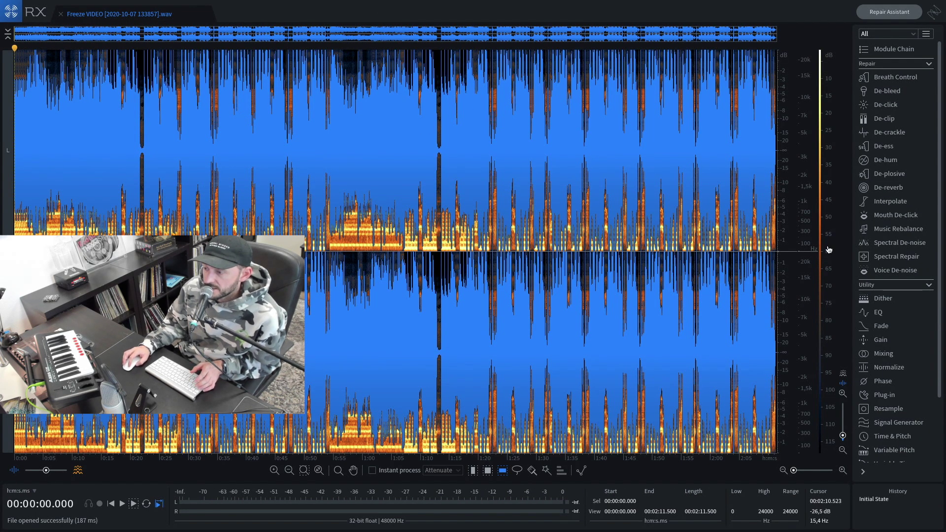
- Set RX 7's Music Rebalance to keep only the voice, then return to Live
{"action": "left_click", "coordinate": [913, 231]}
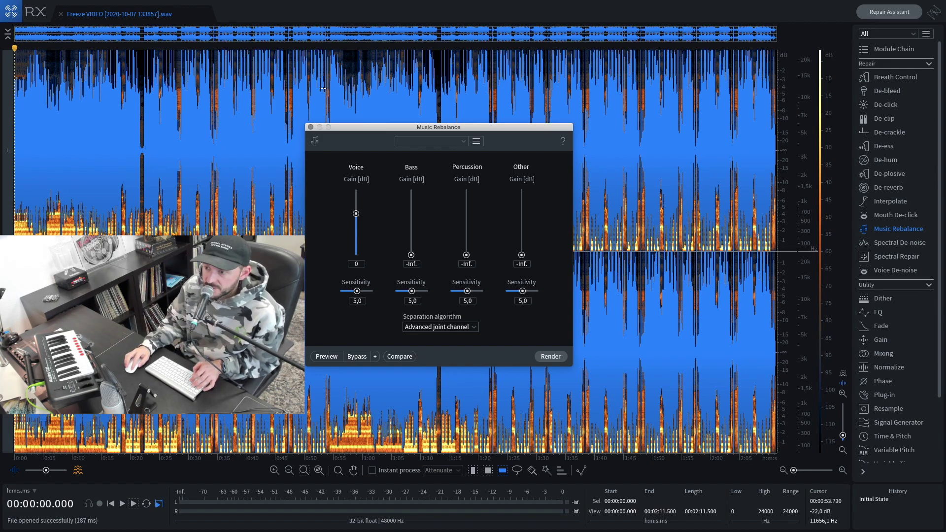
{"action": "key", "text": "super+Tab"}
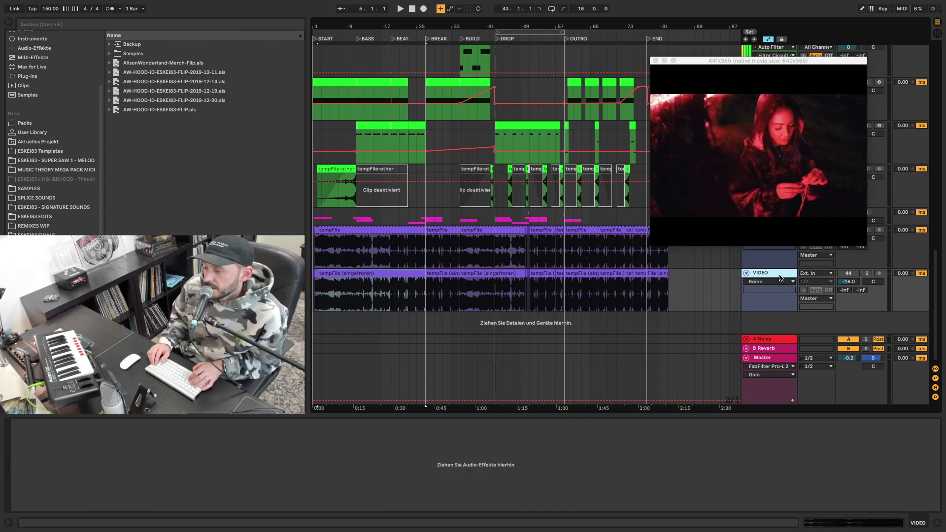
- Delete the duplicated VIDEO track, zoom into the opening bars, and expand the EQ curve
{"action": "key", "text": "Delete"}
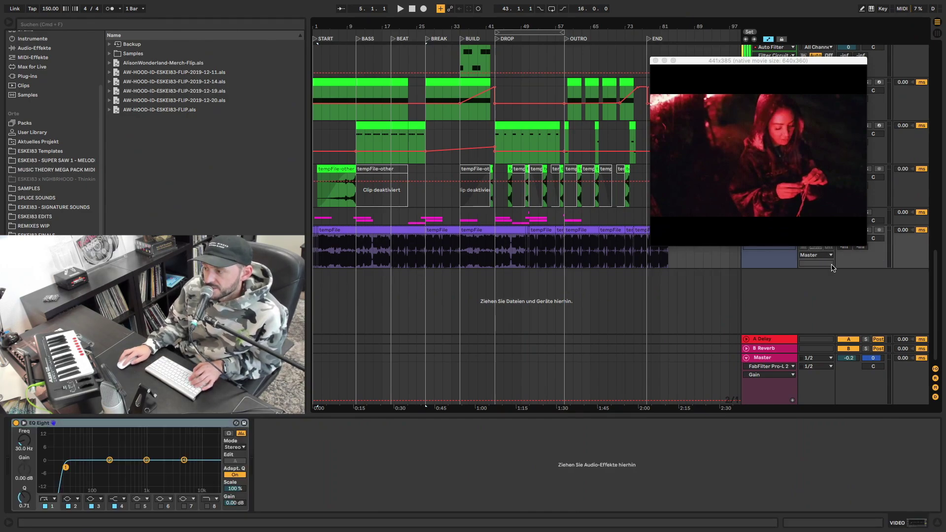
{"action": "left_click_drag", "start_coordinate": [758, 63], "coordinate": [765, 27]}
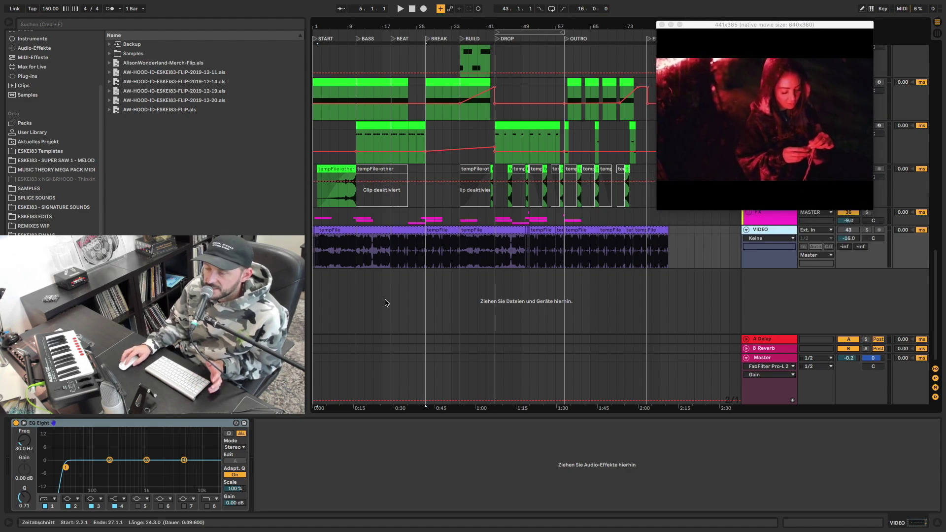
{"action": "left_click", "coordinate": [339, 232]}
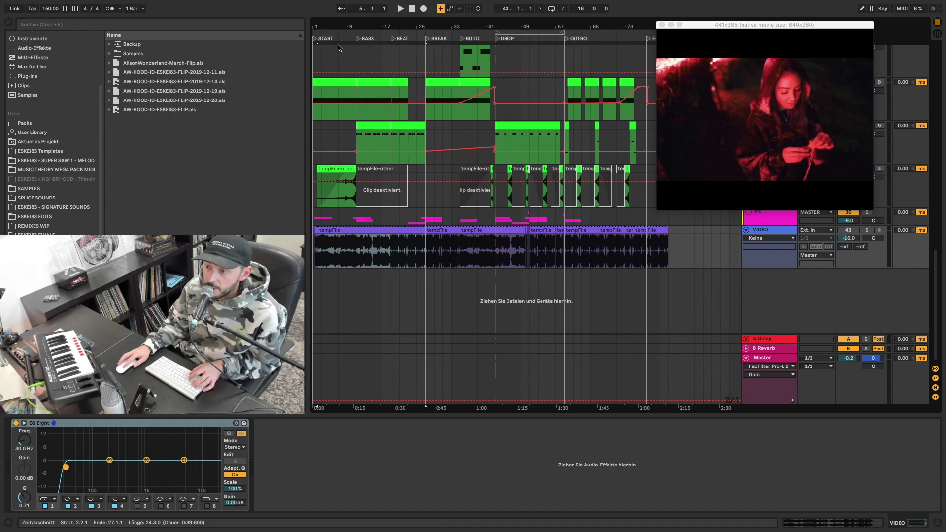
{"action": "left_click_drag", "start_coordinate": [333, 28], "coordinate": [399, 267]}
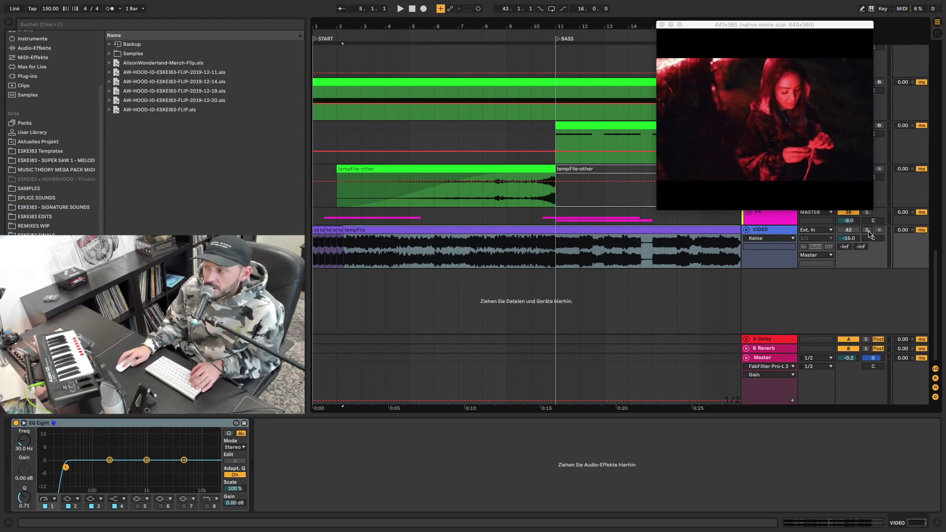
{"action": "left_click", "coordinate": [236, 423]}
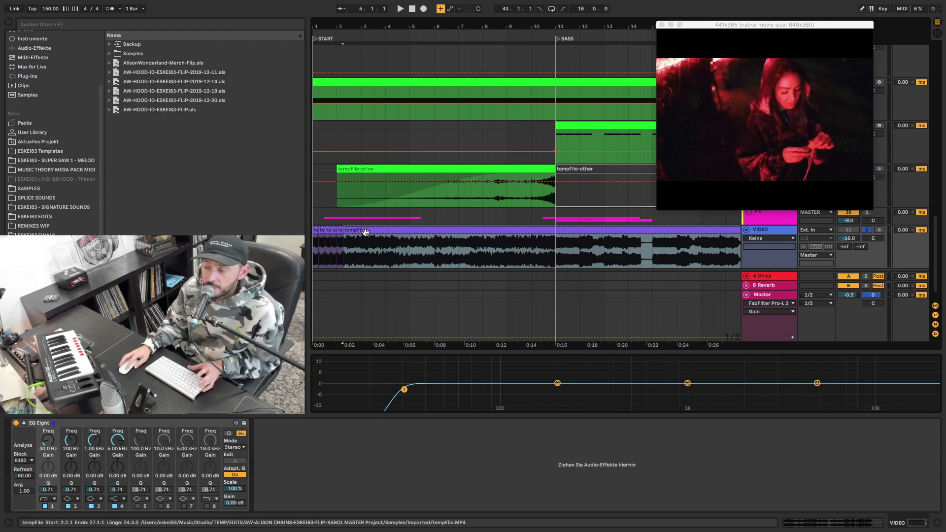
- Play the break, build and drop against the video, then close the video window
{"action": "key", "text": "space"}
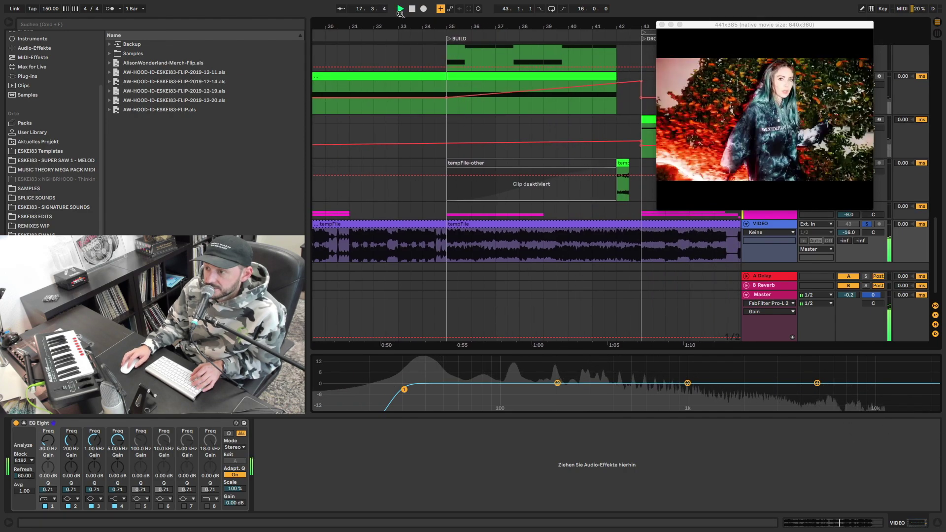
{"action": "key", "text": "minus"}
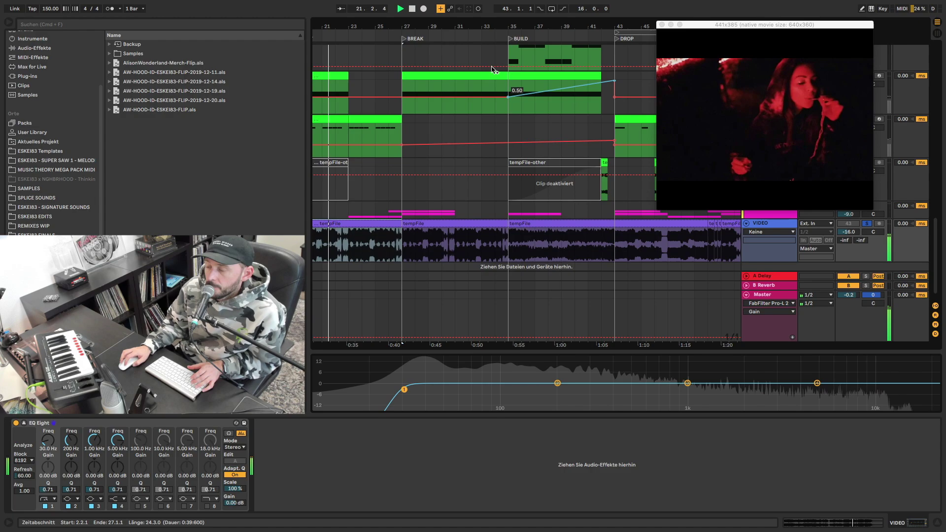
{"action": "key", "text": "space"}
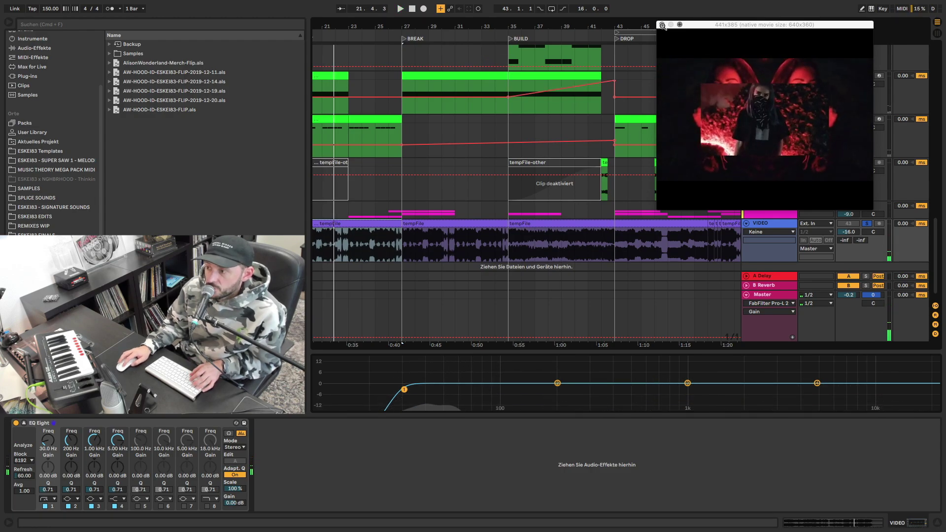
{"action": "left_click", "coordinate": [402, 255]}
{"action": "scroll", "coordinate": [458, 289], "scroll_direction": "up", "scroll_amount": 10}
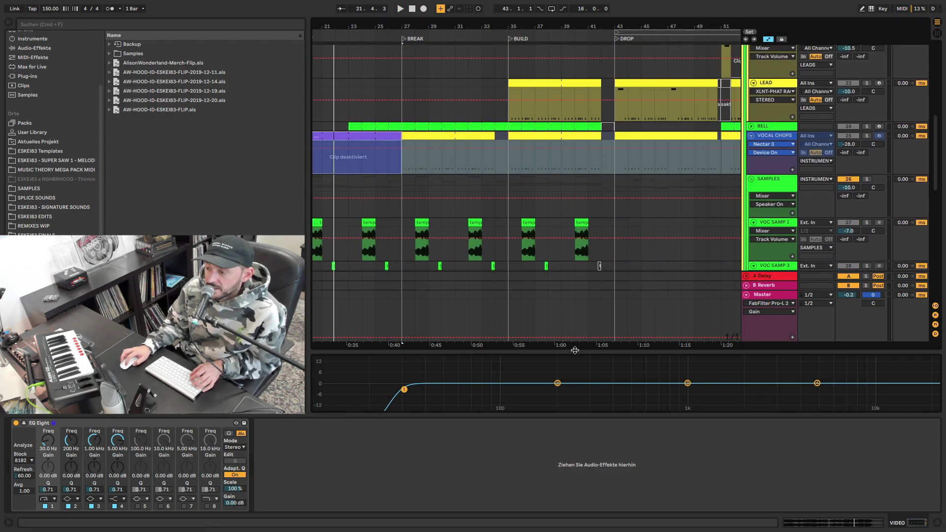
- Enlarge the arrangement area, fold all groups, and unfold INSTRUMENTS
{"action": "left_click_drag", "start_coordinate": [575, 351], "coordinate": [576, 385]}
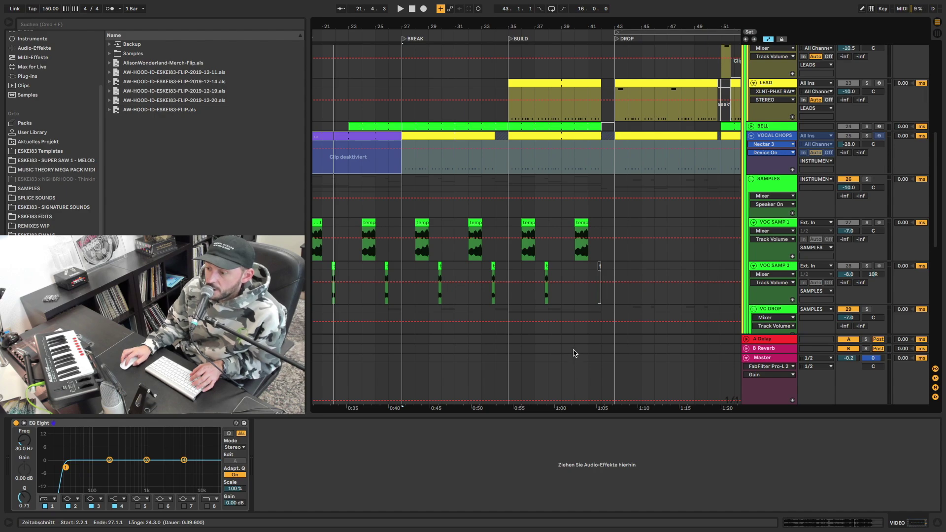
{"action": "left_click", "coordinate": [747, 129], "text": "alt"}
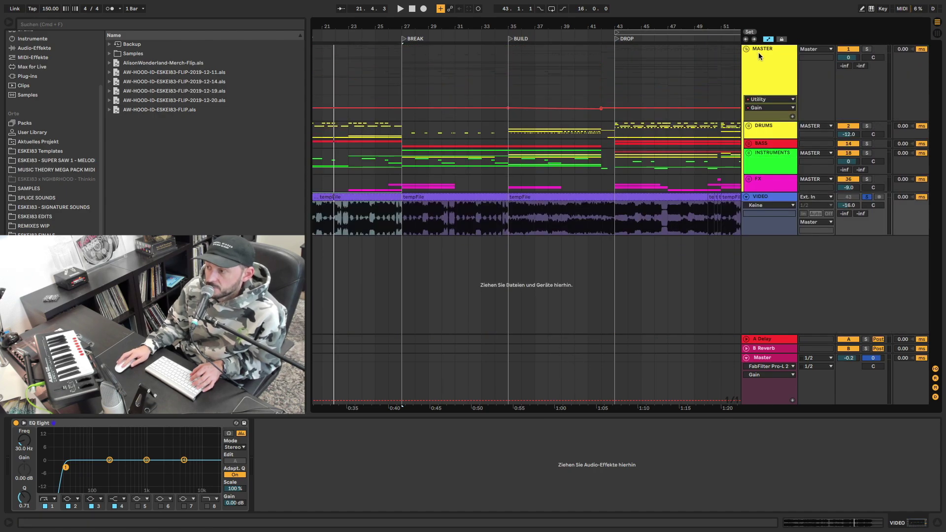
{"action": "scroll", "coordinate": [343, 83], "scroll_direction": "left", "scroll_amount": 10}
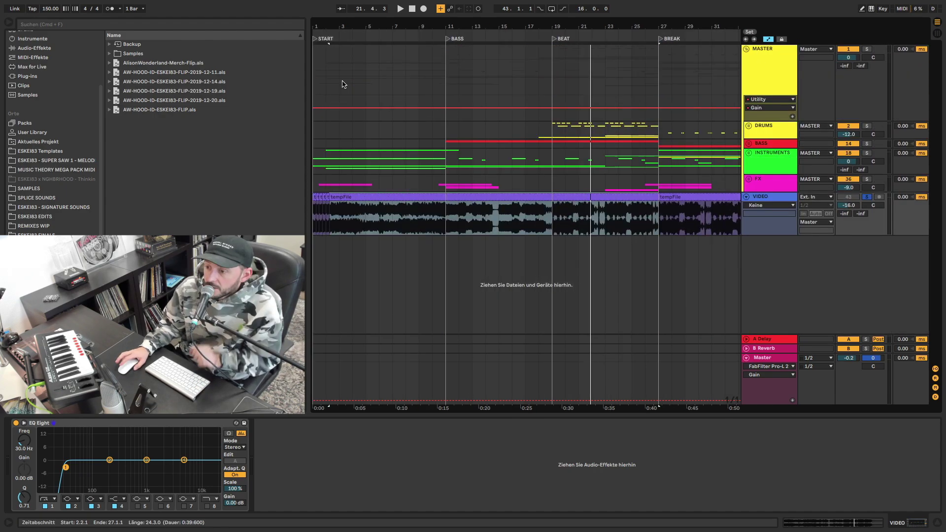
{"action": "left_click", "coordinate": [750, 153]}
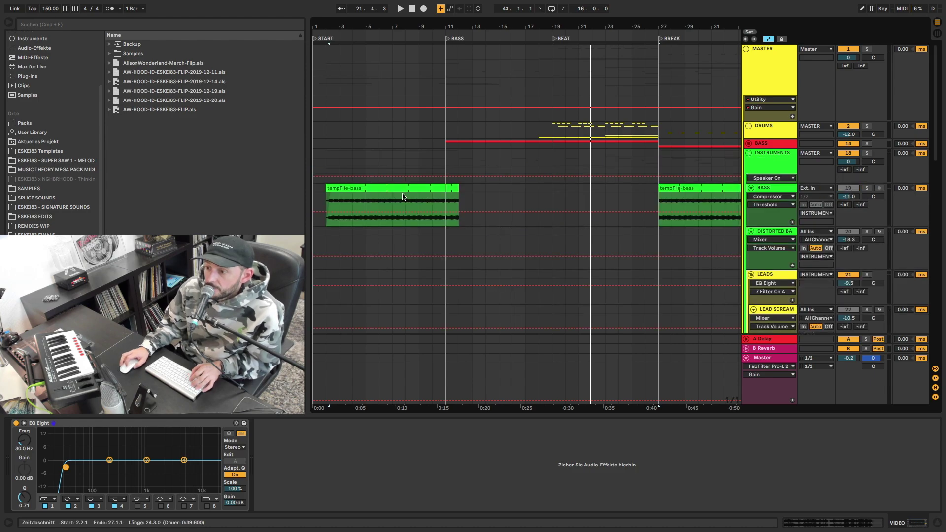
- Audition the tempFile-bass clip, then the first VOC SAMP 1 clip, from the start
{"action": "left_click", "coordinate": [350, 188]}
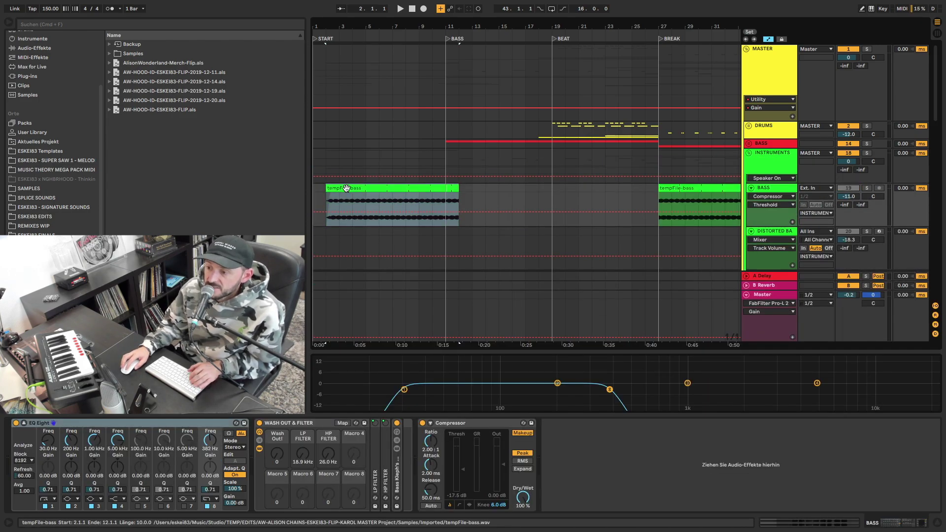
{"action": "scroll", "coordinate": [362, 191], "scroll_direction": "down", "scroll_amount": 2}
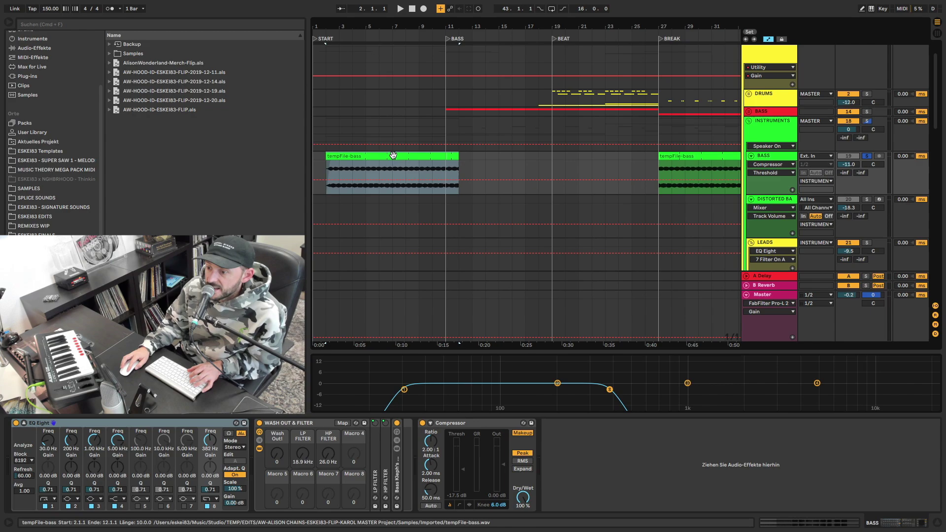
{"action": "key", "text": "space"}
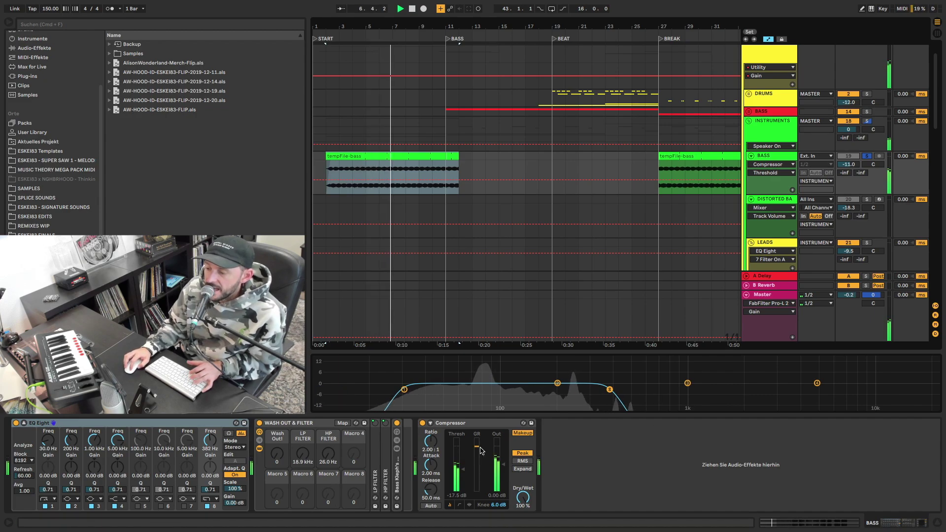
{"action": "key", "text": "space"}
{"action": "scroll", "coordinate": [483, 254], "scroll_direction": "down", "scroll_amount": 5}
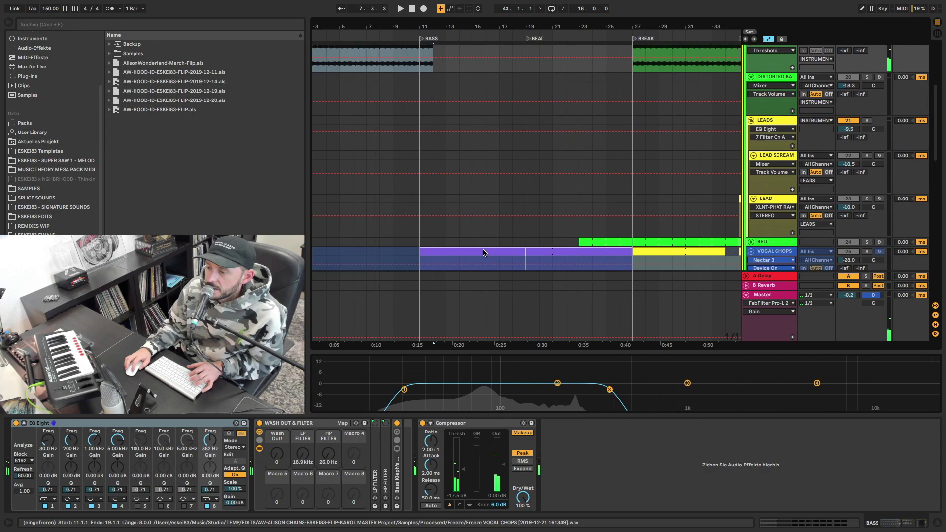
{"action": "scroll", "coordinate": [484, 253], "scroll_direction": "down", "scroll_amount": 3}
{"action": "scroll", "coordinate": [481, 254], "scroll_direction": "down", "scroll_amount": 2}
{"action": "left_click", "coordinate": [399, 197]}
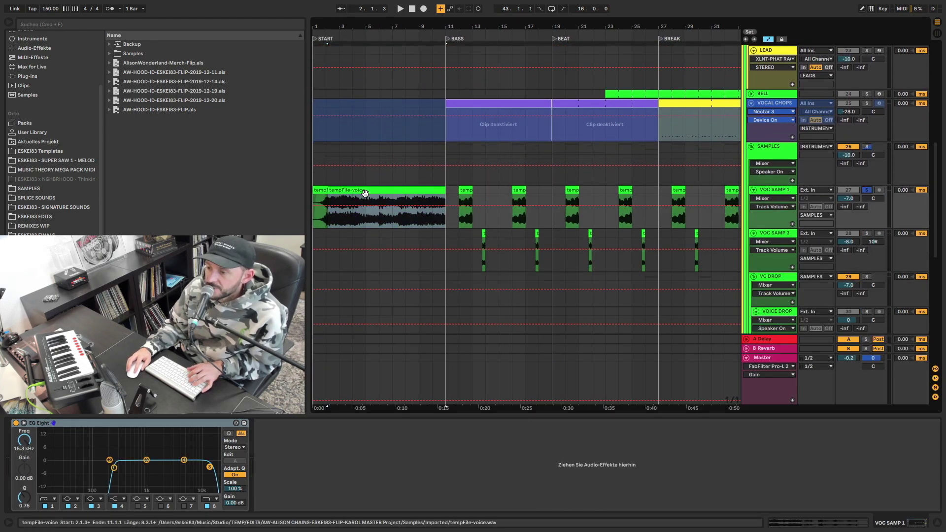
{"action": "key", "text": "space"}
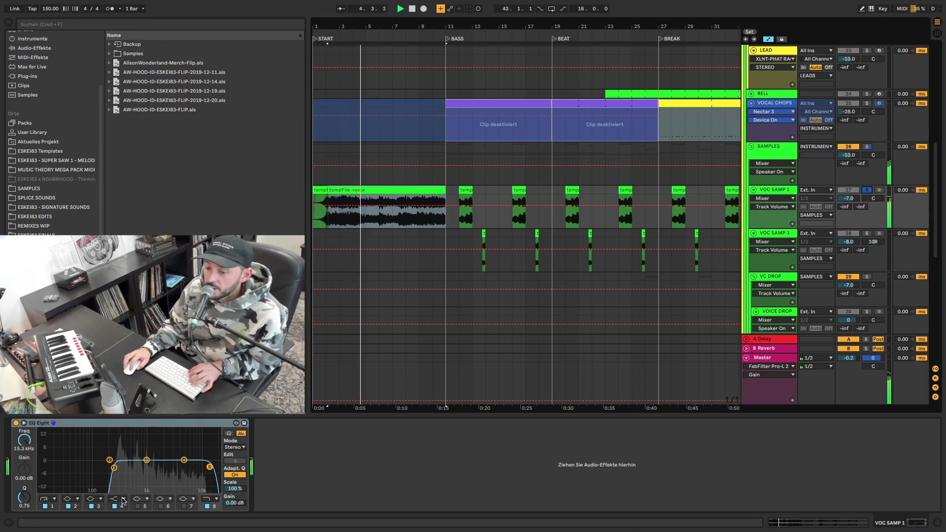
{"action": "scroll", "coordinate": [356, 288], "scroll_direction": "up", "scroll_amount": 1}
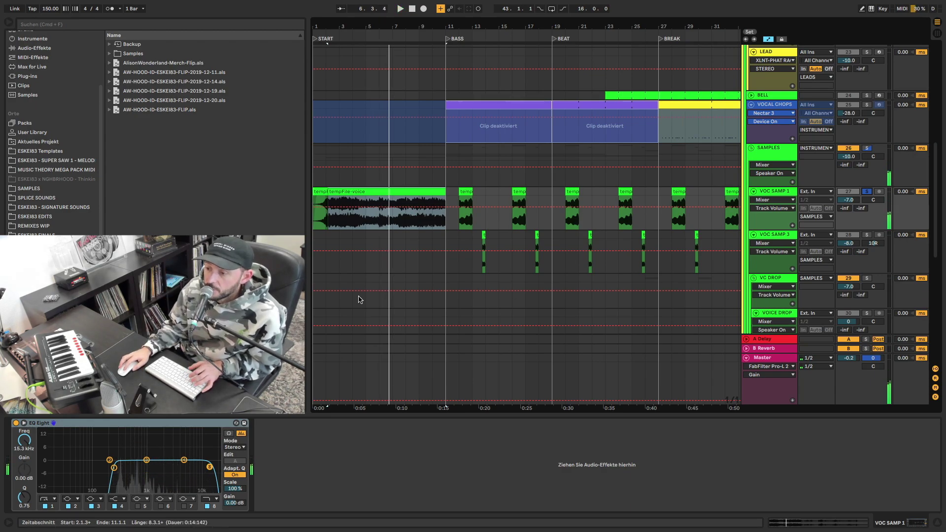
{"action": "scroll", "coordinate": [360, 296], "scroll_direction": "down", "scroll_amount": 3}
{"action": "scroll", "coordinate": [359, 296], "scroll_direction": "down", "scroll_amount": 3}
{"action": "scroll", "coordinate": [359, 295], "scroll_direction": "down", "scroll_amount": 3}
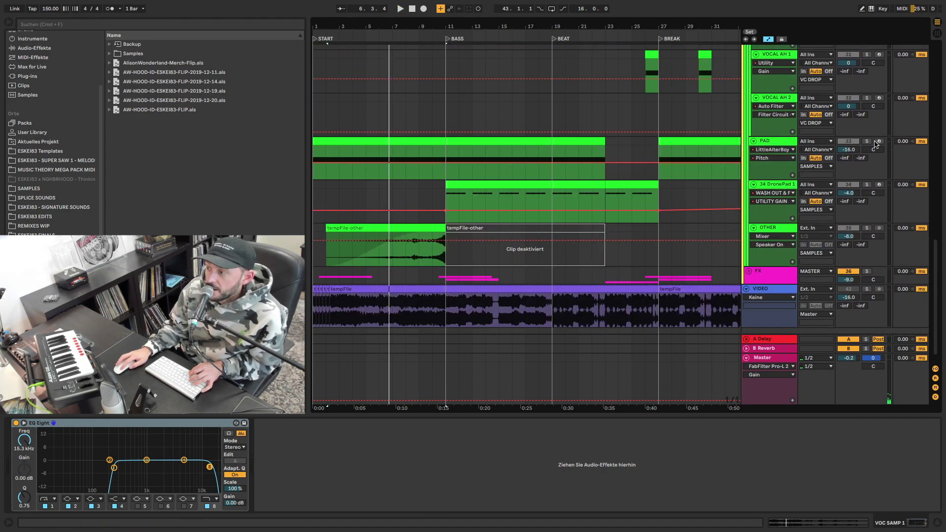
- Audition the PAD clip after zooming into its Simpler loop region
{"action": "left_click", "coordinate": [362, 143]}
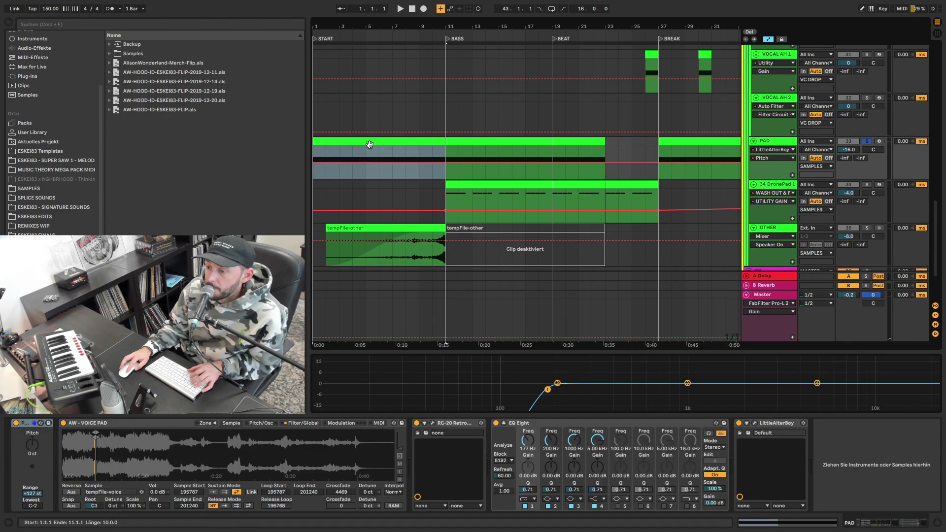
{"action": "left_click_drag", "start_coordinate": [124, 437], "coordinate": [123, 460]}
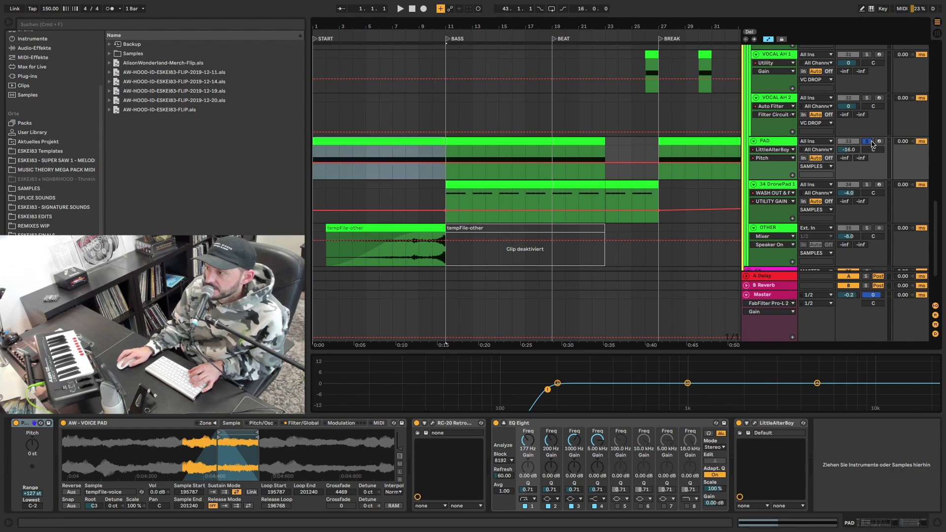
{"action": "key", "text": "space"}
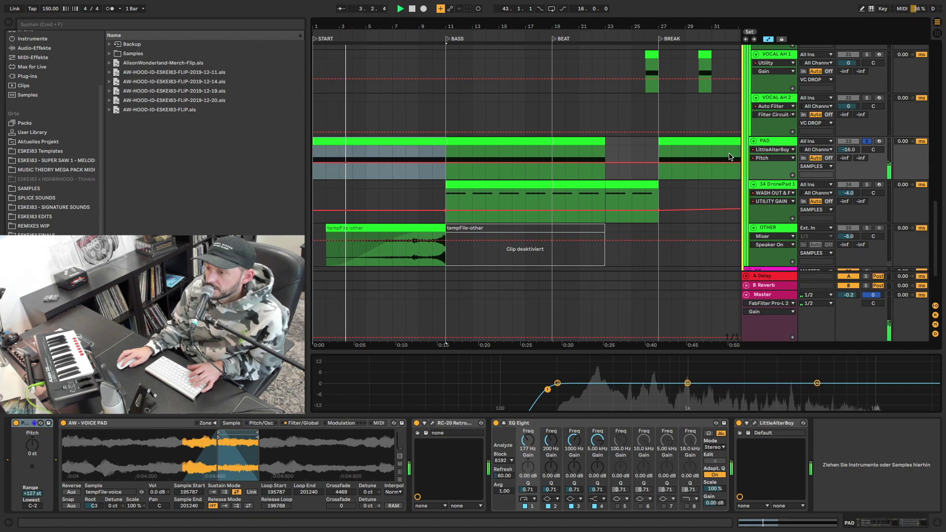
{"action": "key", "text": "space"}
- Play the tempFile-other clip from bar 2, then stop
{"action": "left_click", "coordinate": [400, 230]}
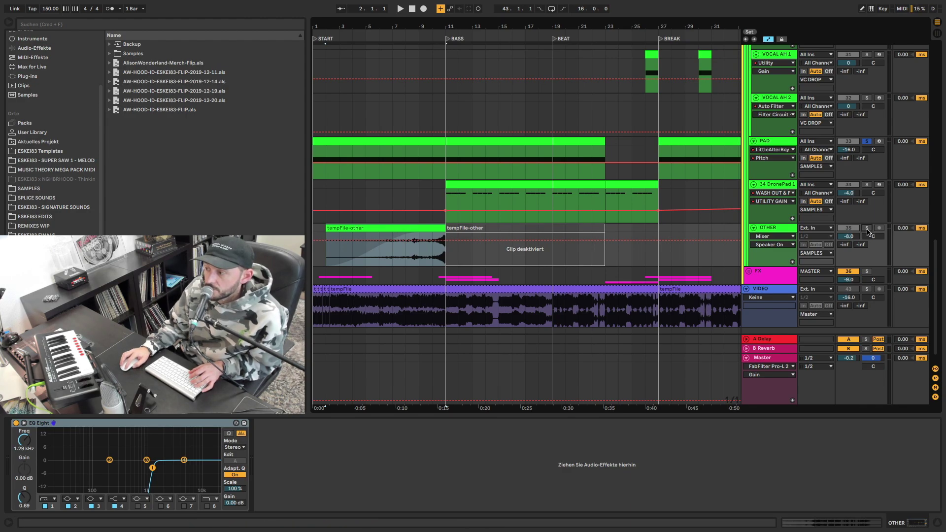
{"action": "key", "text": "space"}
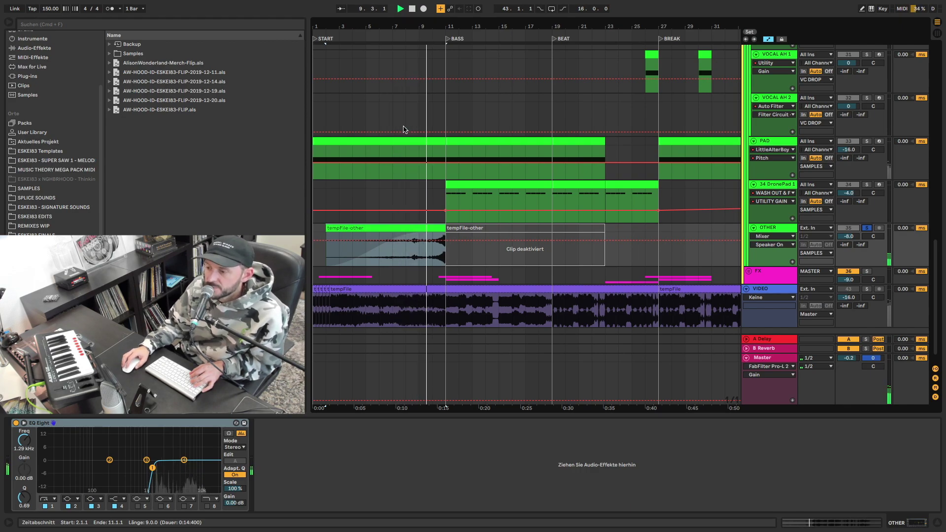
{"action": "key", "text": "space"}
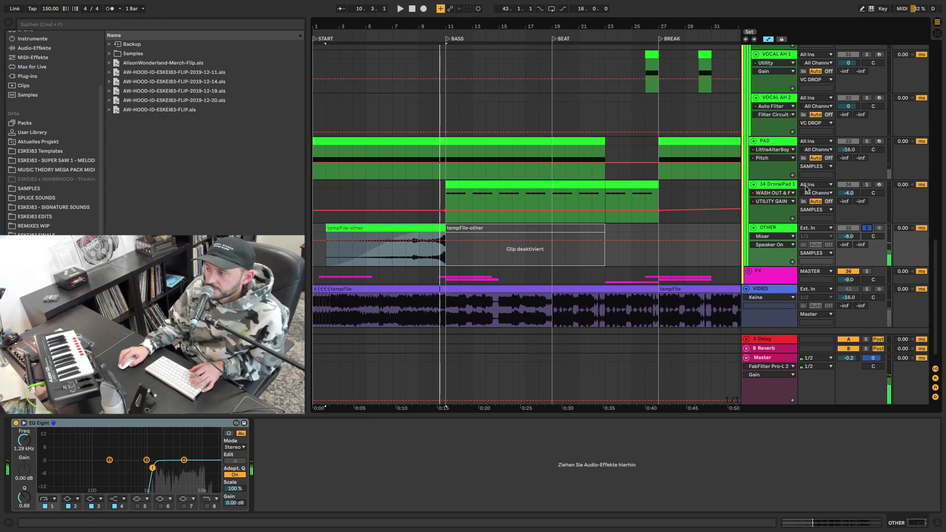
- Solo the SAMPLES group, play, and show the DronePad 1 clip's Simpler and effects
{"action": "left_click", "coordinate": [788, 185]}
{"action": "scroll", "coordinate": [518, 185], "scroll_direction": "down", "scroll_amount": 5}
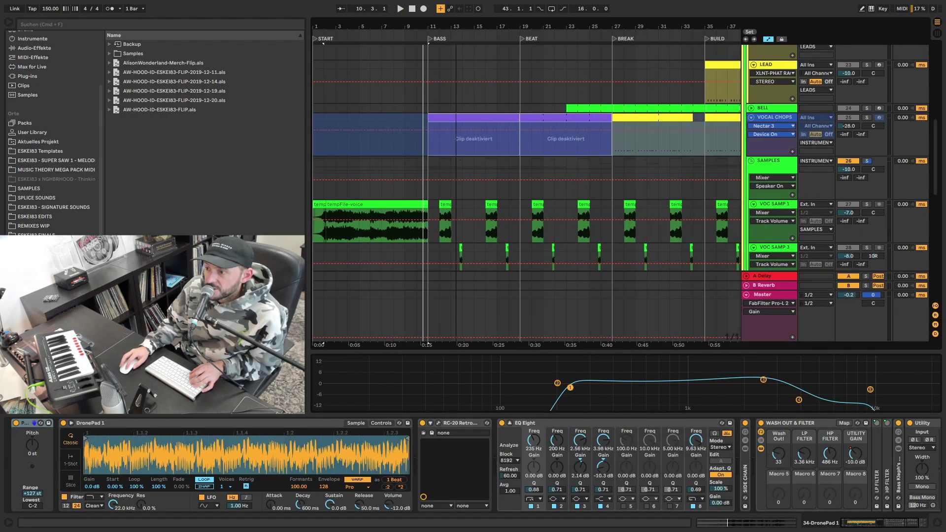
{"action": "left_click_drag", "start_coordinate": [366, 45], "coordinate": [364, 27]}
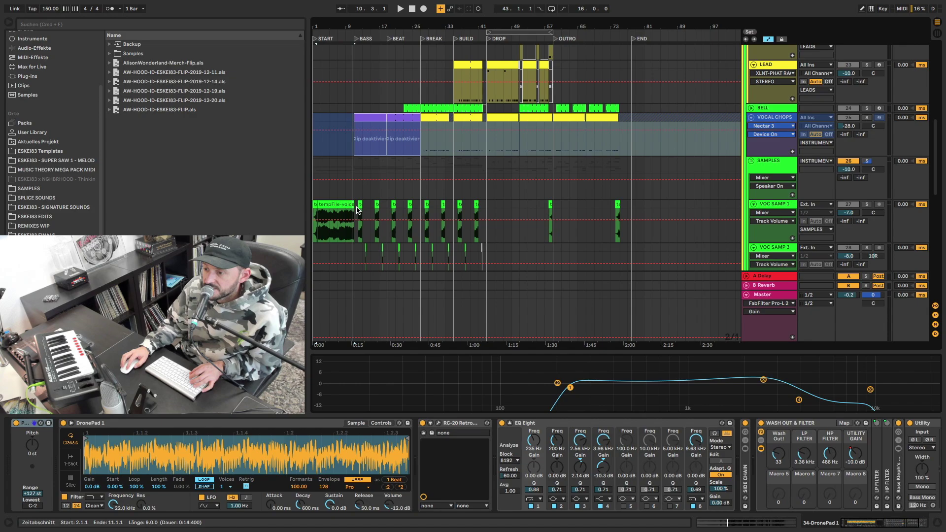
{"action": "left_click", "coordinate": [392, 205]}
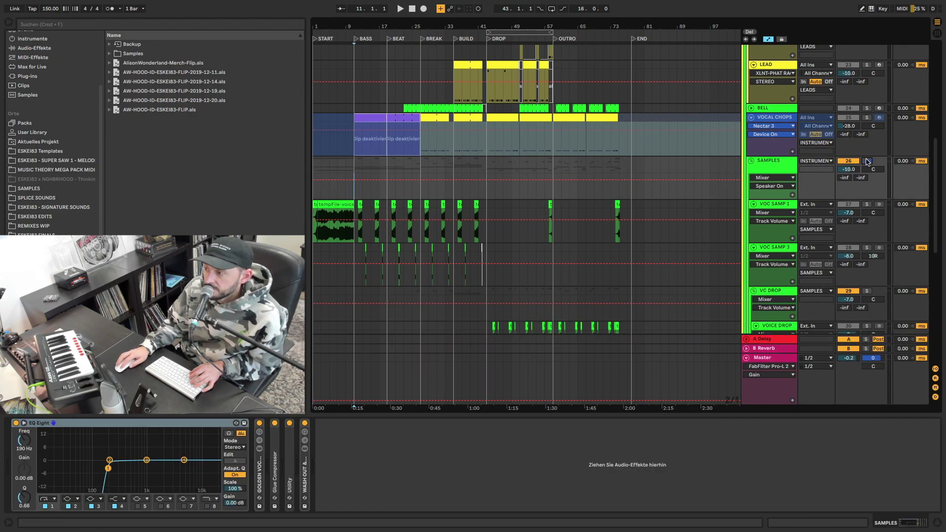
{"action": "left_click", "coordinate": [867, 161]}
{"action": "key", "text": "space"}
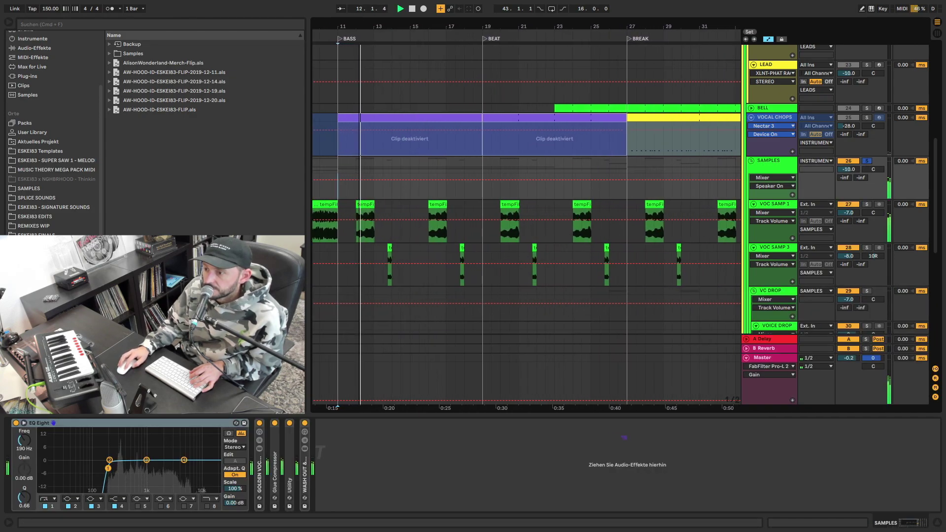
{"action": "left_click_drag", "start_coordinate": [361, 25], "coordinate": [360, 66]}
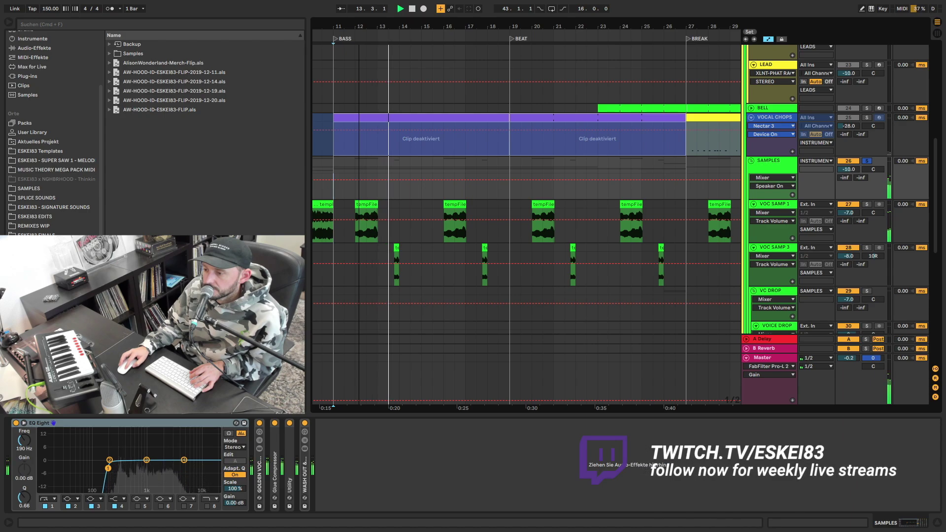
{"action": "scroll", "coordinate": [439, 218], "scroll_direction": "down", "scroll_amount": 2}
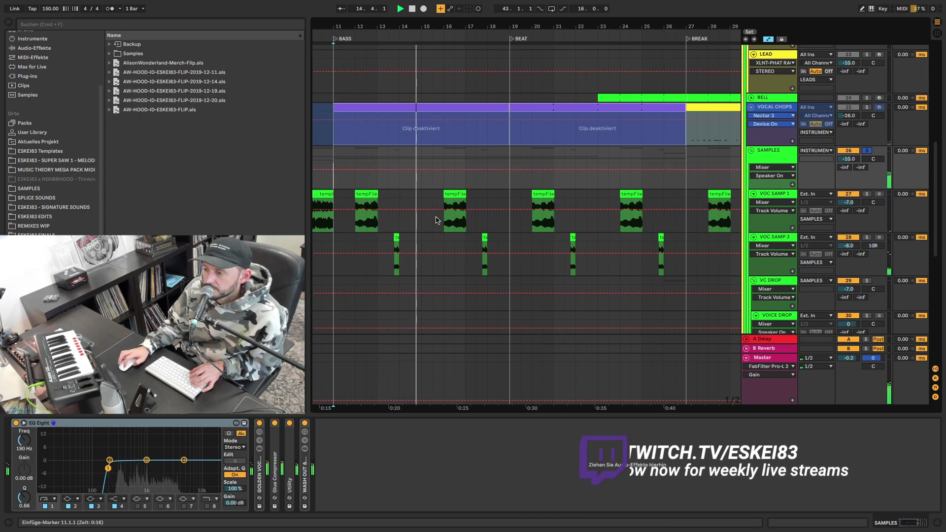
{"action": "scroll", "coordinate": [436, 219], "scroll_direction": "down", "scroll_amount": 5}
{"action": "scroll", "coordinate": [437, 218], "scroll_direction": "down", "scroll_amount": 4}
{"action": "scroll", "coordinate": [436, 219], "scroll_direction": "down", "scroll_amount": 2}
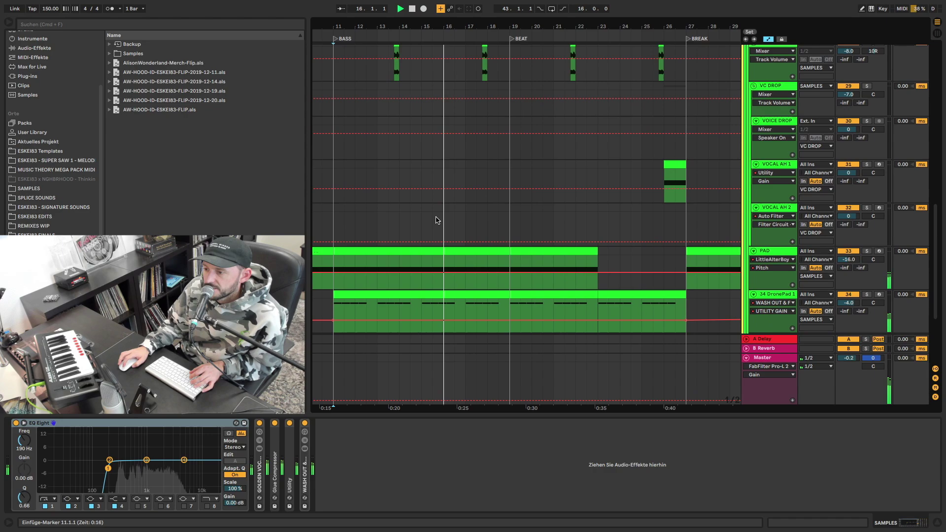
{"action": "scroll", "coordinate": [452, 141], "scroll_direction": "up", "scroll_amount": 8}
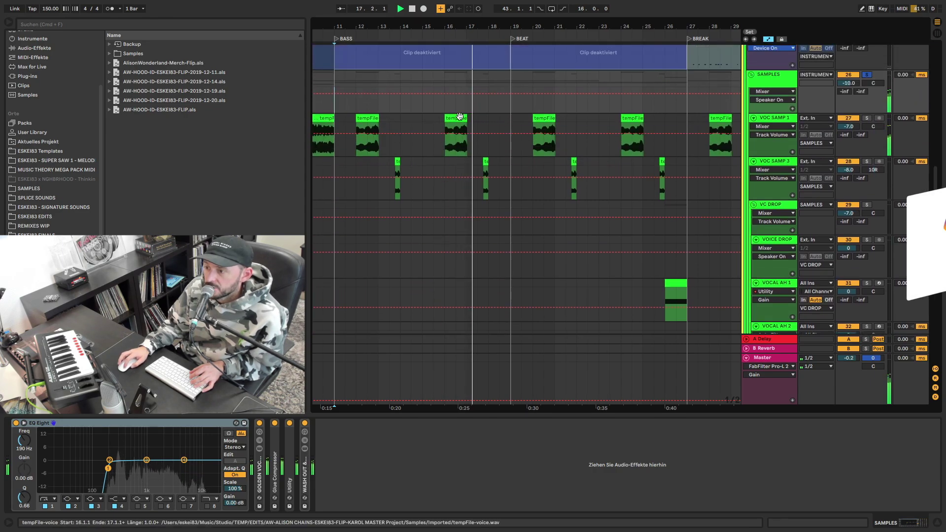
{"action": "scroll", "coordinate": [465, 154], "scroll_direction": "down", "scroll_amount": 5}
{"action": "scroll", "coordinate": [461, 313], "scroll_direction": "down", "scroll_amount": 4}
{"action": "scroll", "coordinate": [379, 263], "scroll_direction": "down", "scroll_amount": 3}
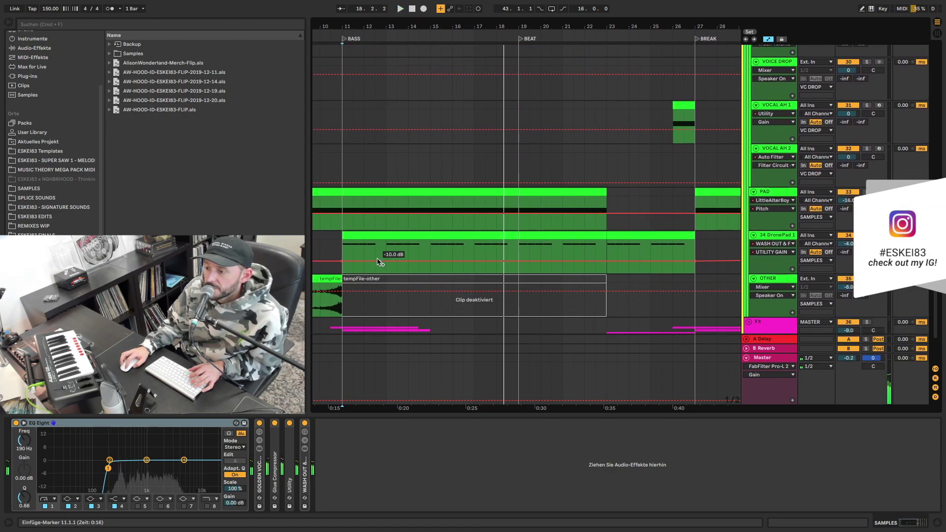
{"action": "left_click", "coordinate": [368, 239]}
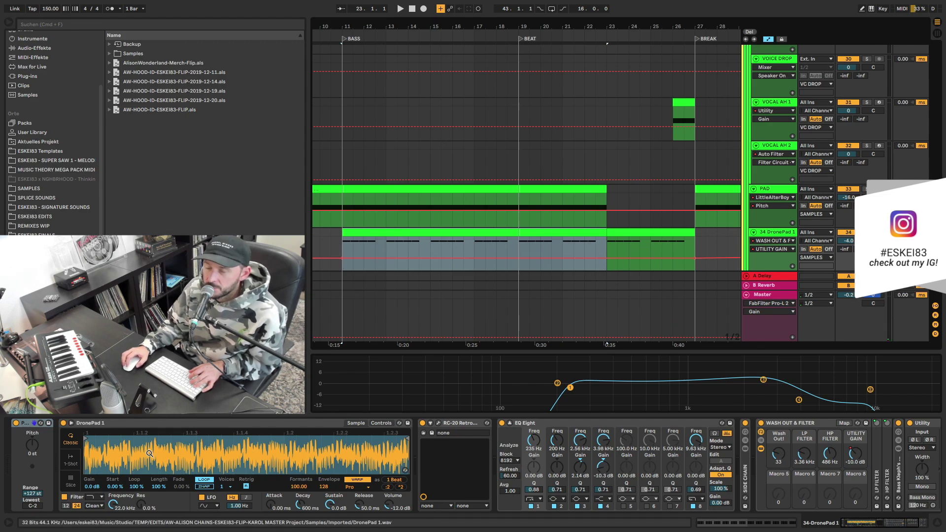
{"action": "scroll", "coordinate": [419, 191], "scroll_direction": "up", "scroll_amount": 10}
{"action": "scroll", "coordinate": [418, 191], "scroll_direction": "down", "scroll_amount": 10}
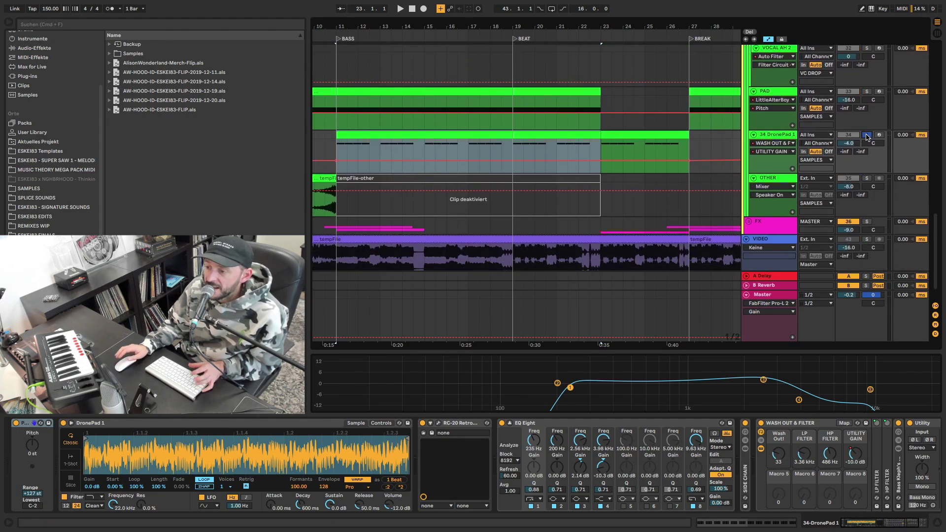
- Play briefly from bar 11, show the VIDEO track's EQ Eight, and play again
{"action": "key", "text": "space"}
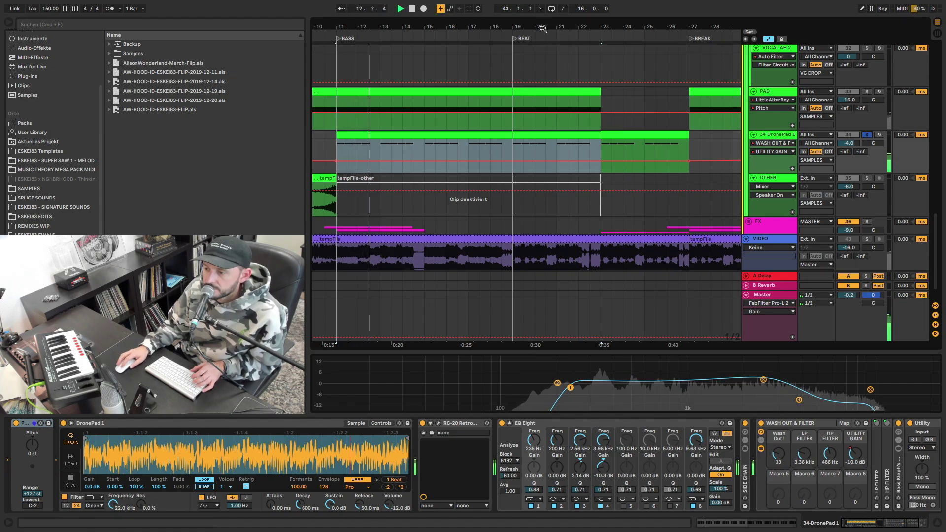
{"action": "key", "text": "space"}
{"action": "scroll", "coordinate": [517, 207], "scroll_direction": "up", "scroll_amount": 5}
{"action": "scroll", "coordinate": [518, 207], "scroll_direction": "up", "scroll_amount": 3}
{"action": "scroll", "coordinate": [518, 206], "scroll_direction": "up", "scroll_amount": 5}
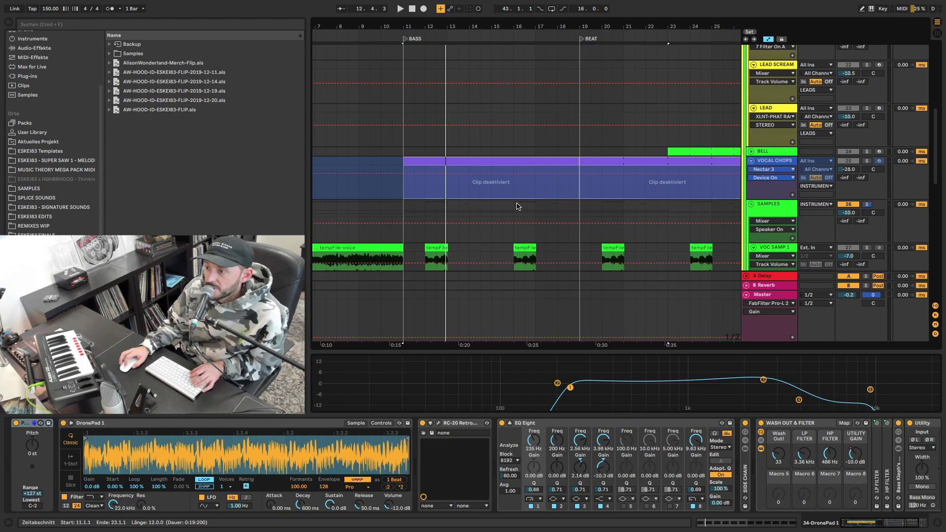
{"action": "scroll", "coordinate": [518, 207], "scroll_direction": "down", "scroll_amount": 10}
{"action": "left_click", "coordinate": [466, 207]}
{"action": "scroll", "coordinate": [808, 222], "scroll_direction": "up", "scroll_amount": 2}
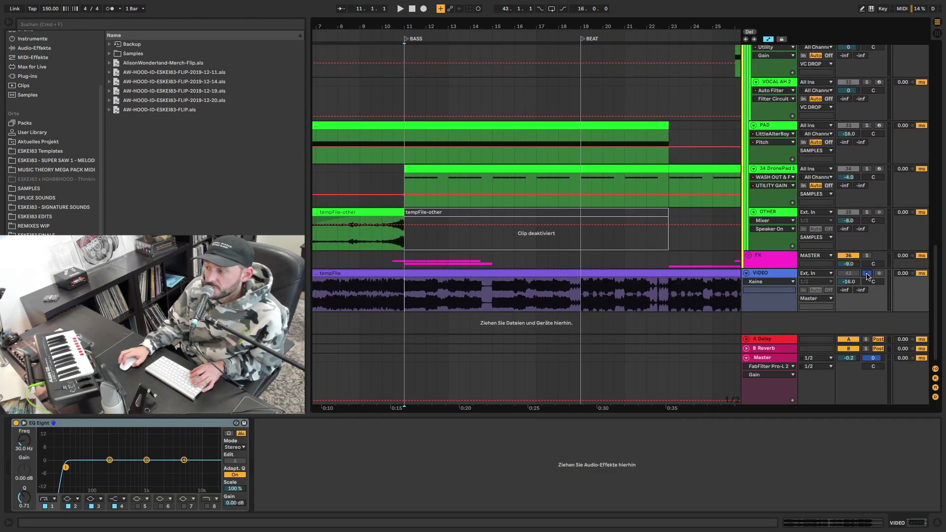
{"action": "key", "text": "space"}
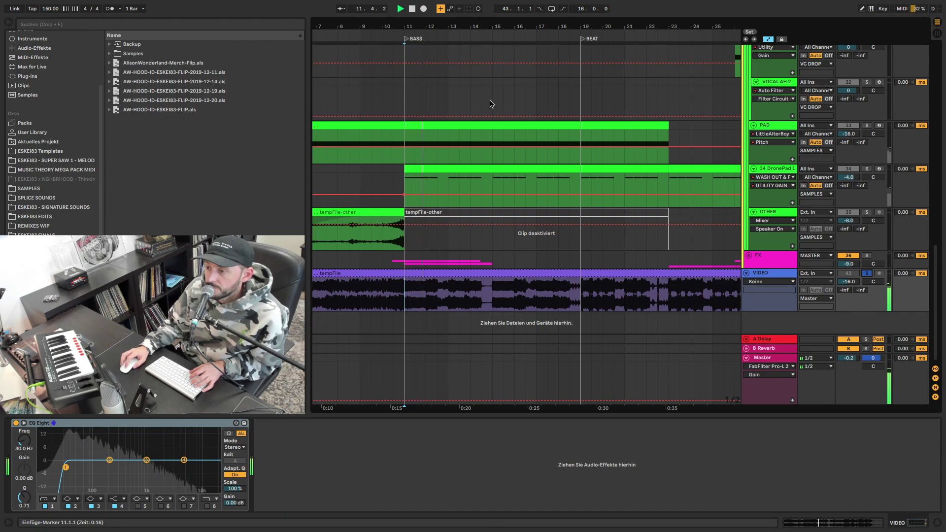
{"action": "scroll", "coordinate": [466, 107], "scroll_direction": "up", "scroll_amount": 5}
{"action": "scroll", "coordinate": [449, 110], "scroll_direction": "up", "scroll_amount": 5}
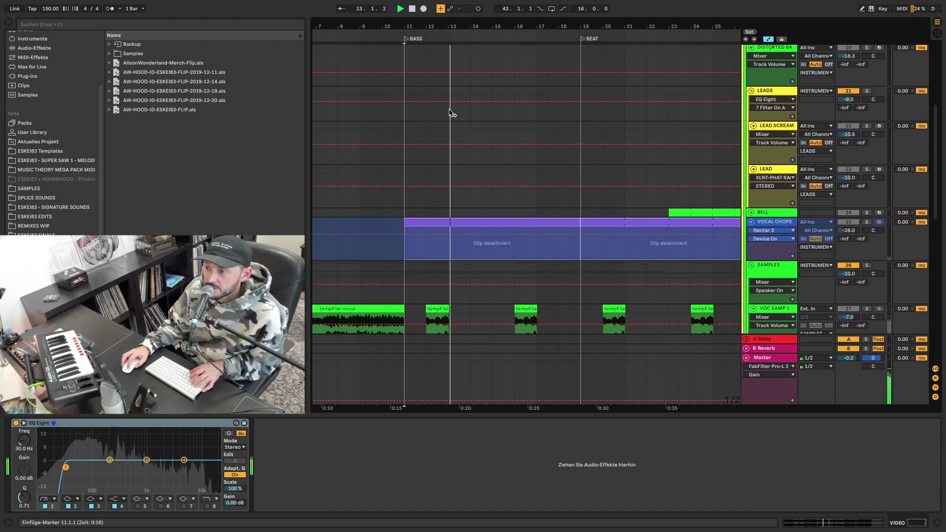
{"action": "scroll", "coordinate": [450, 112], "scroll_direction": "up", "scroll_amount": 5}
{"action": "scroll", "coordinate": [450, 111], "scroll_direction": "up", "scroll_amount": 3}
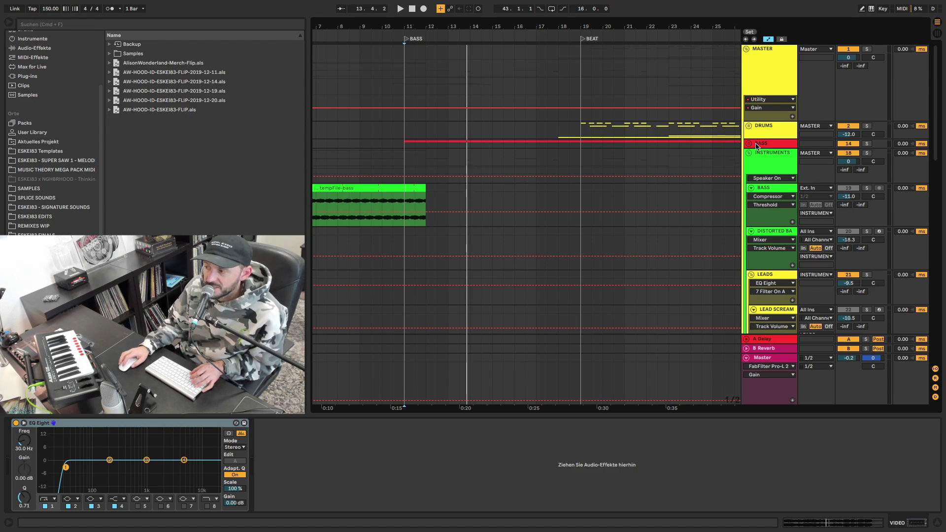
- Unfold the BASS group, show the 808 DISTORTED clip's devices, and start playback
{"action": "left_click", "coordinate": [757, 146]}
{"action": "left_click", "coordinate": [748, 144]}
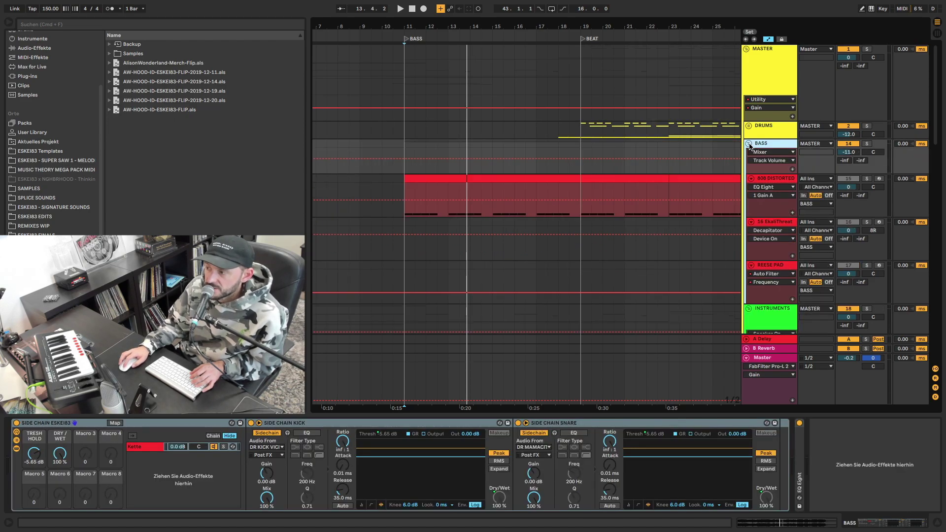
{"action": "left_click", "coordinate": [425, 180]}
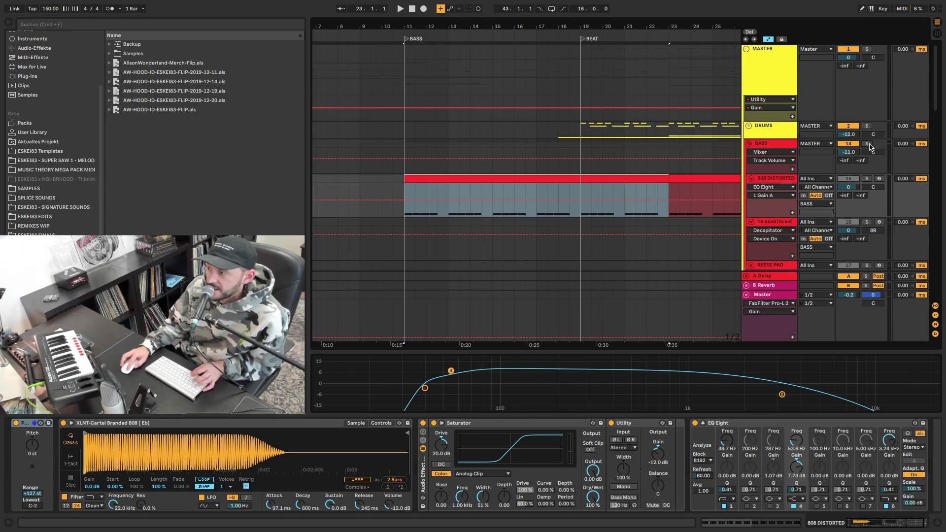
{"action": "key", "text": "space"}
{"action": "scroll", "coordinate": [444, 148], "scroll_direction": "down", "scroll_amount": 3}
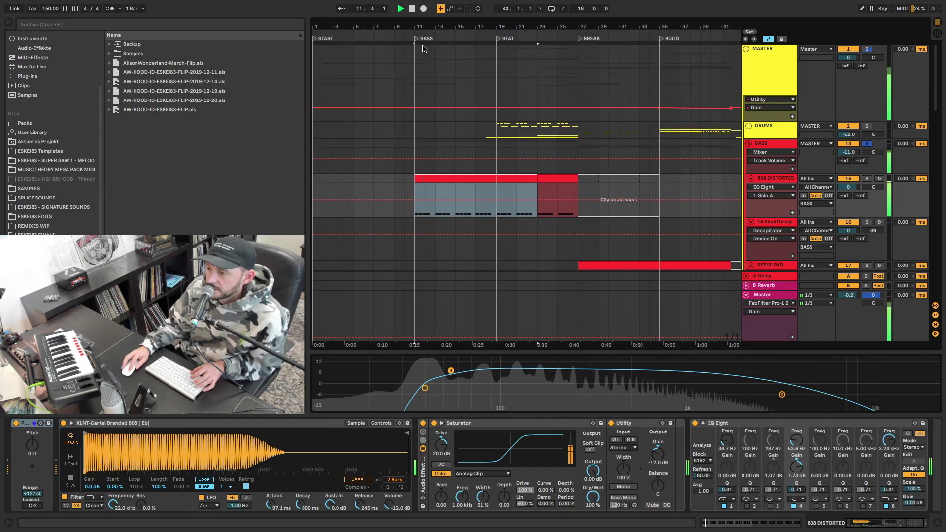
{"action": "scroll", "coordinate": [406, 173], "scroll_direction": "down", "scroll_amount": 5}
{"action": "scroll", "coordinate": [406, 172], "scroll_direction": "down", "scroll_amount": 5}
{"action": "scroll", "coordinate": [406, 172], "scroll_direction": "down", "scroll_amount": 5}
{"action": "scroll", "coordinate": [405, 172], "scroll_direction": "down", "scroll_amount": 5}
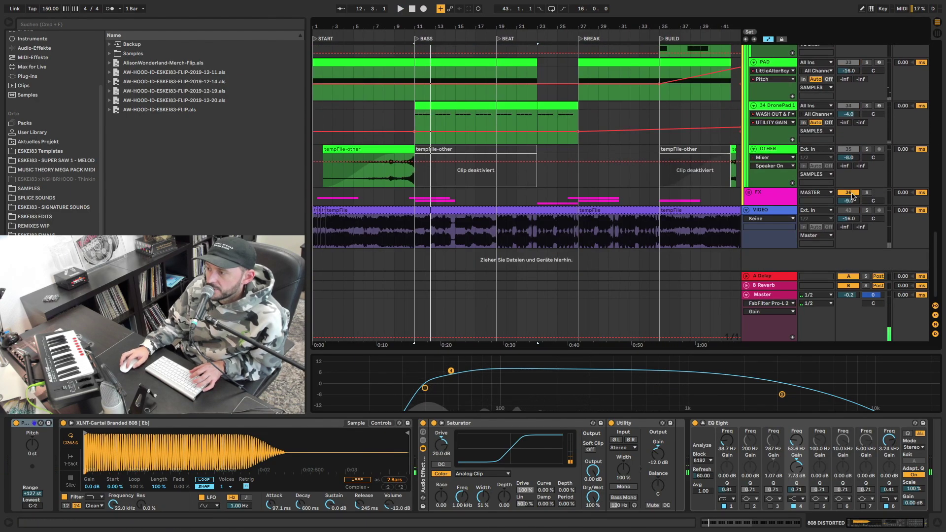
{"action": "scroll", "coordinate": [867, 185], "scroll_direction": "up", "scroll_amount": 5}
{"action": "scroll", "coordinate": [867, 148], "scroll_direction": "up", "scroll_amount": 5}
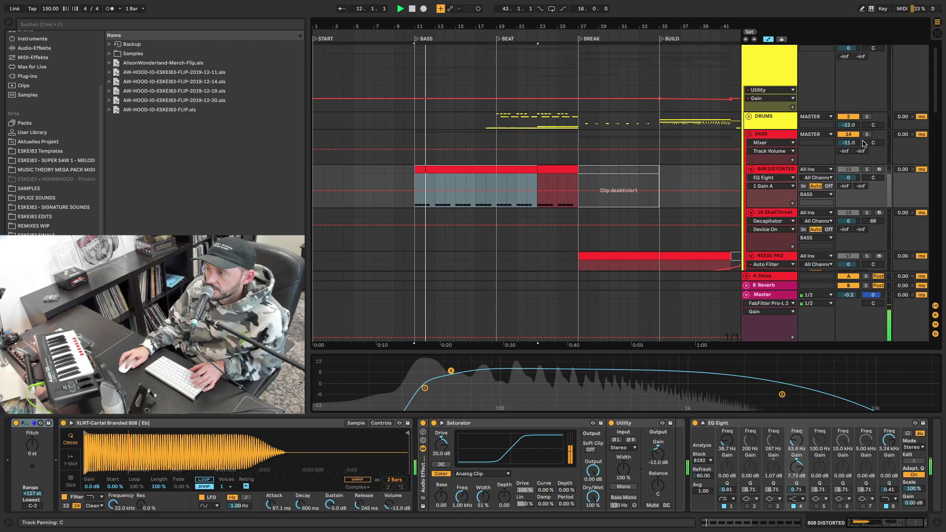
- Solo the BASS group, stop playback, zoom in, and select the DRUMS group
{"action": "left_click", "coordinate": [867, 134]}
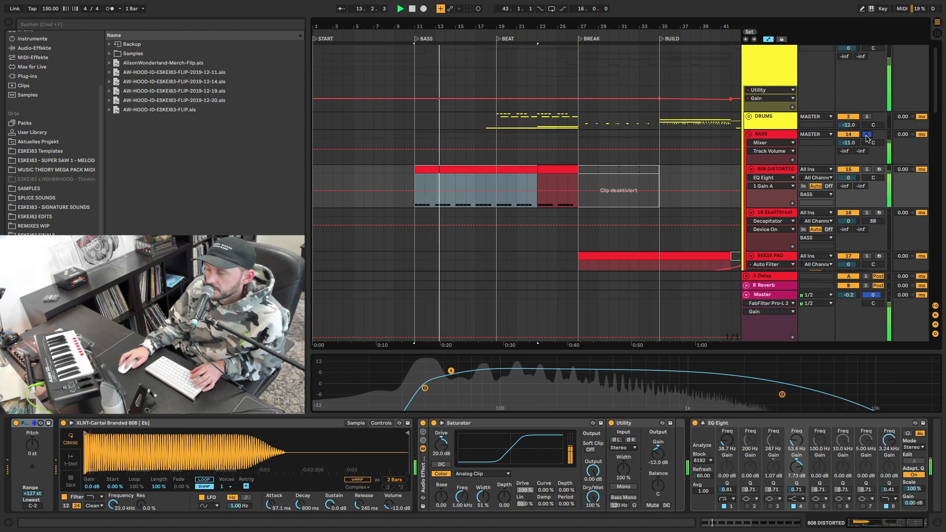
{"action": "key", "text": "space"}
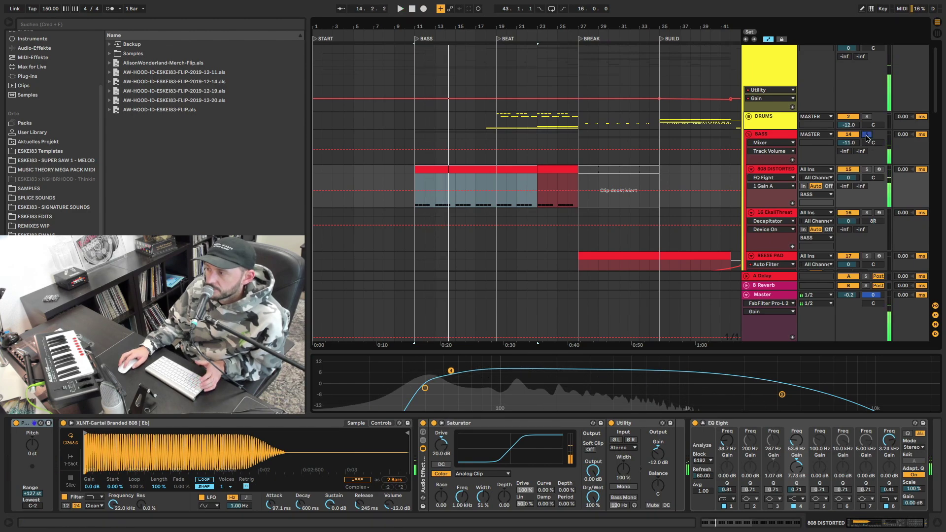
{"action": "left_click_drag", "start_coordinate": [502, 34], "coordinate": [451, 103]}
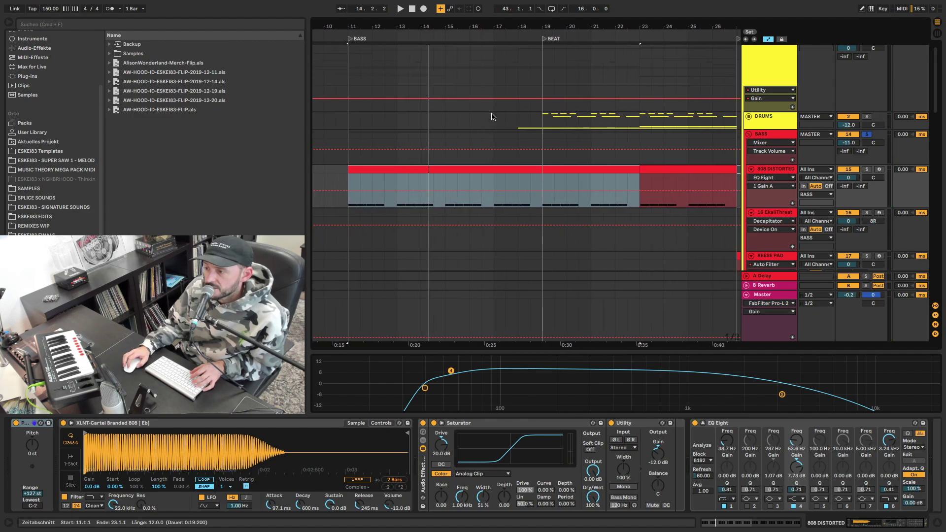
{"action": "left_click", "coordinate": [446, 115]}
- Unfold the DRUMS group, select the AW HAT track and play the beat section
{"action": "left_click", "coordinate": [749, 109]}
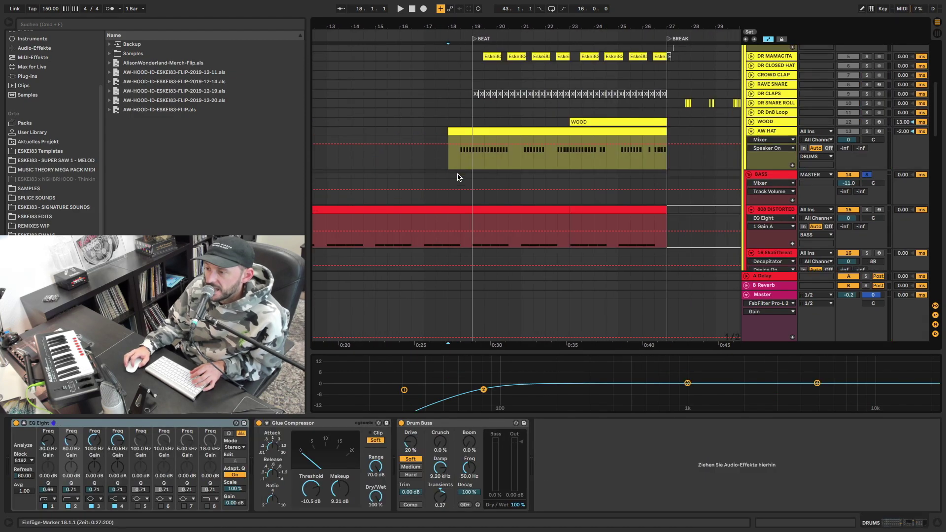
{"action": "left_click", "coordinate": [463, 154]}
{"action": "scroll", "coordinate": [464, 173], "scroll_direction": "down", "scroll_amount": 15}
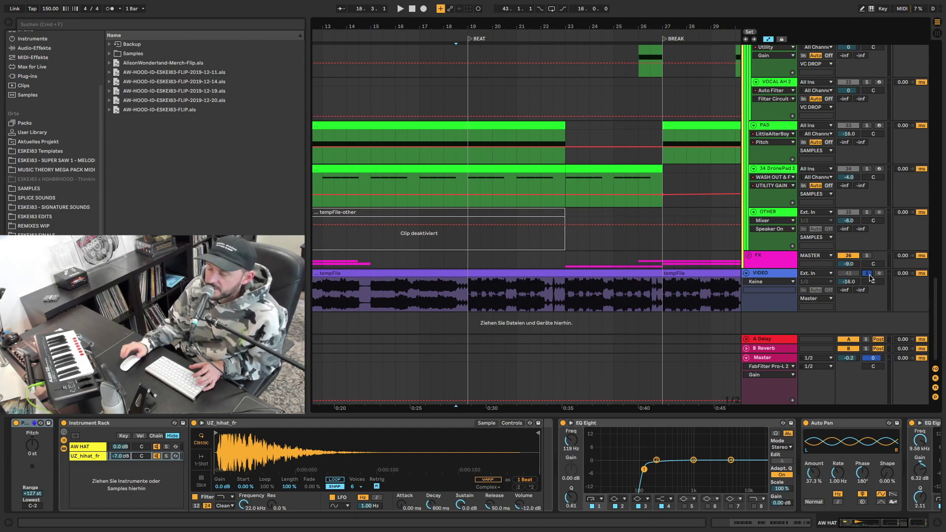
{"action": "key", "text": "space"}
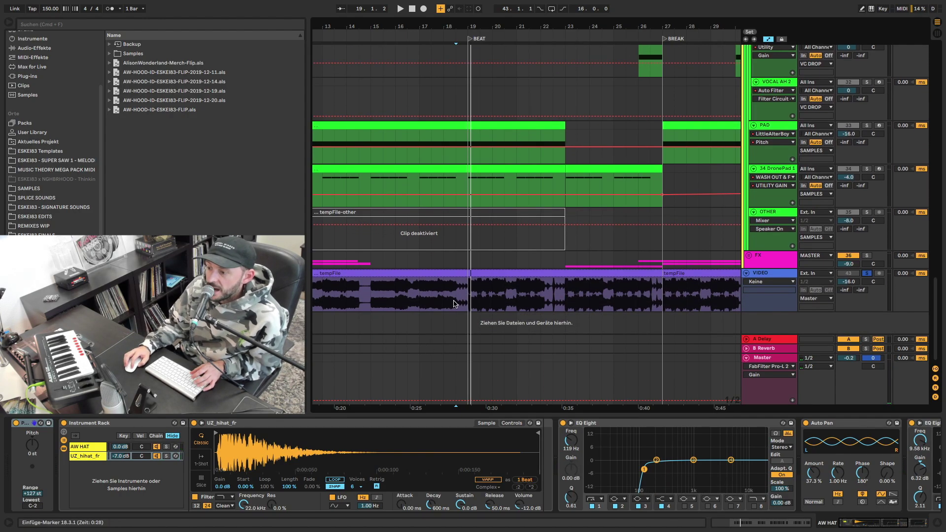
{"action": "scroll", "coordinate": [479, 125], "scroll_direction": "up", "scroll_amount": 10}
{"action": "scroll", "coordinate": [444, 281], "scroll_direction": "up", "scroll_amount": 1}
{"action": "scroll", "coordinate": [710, 197], "scroll_direction": "down", "scroll_amount": 4}
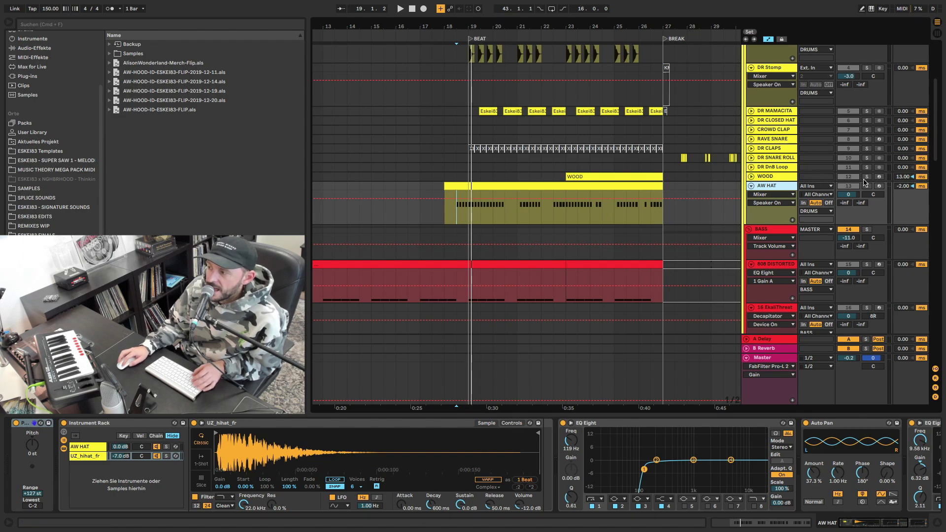
- Inspect the AW HAT clip's two rack chains, including UZ_hihat_fr, while replaying the beat
{"action": "left_click", "coordinate": [459, 187]}
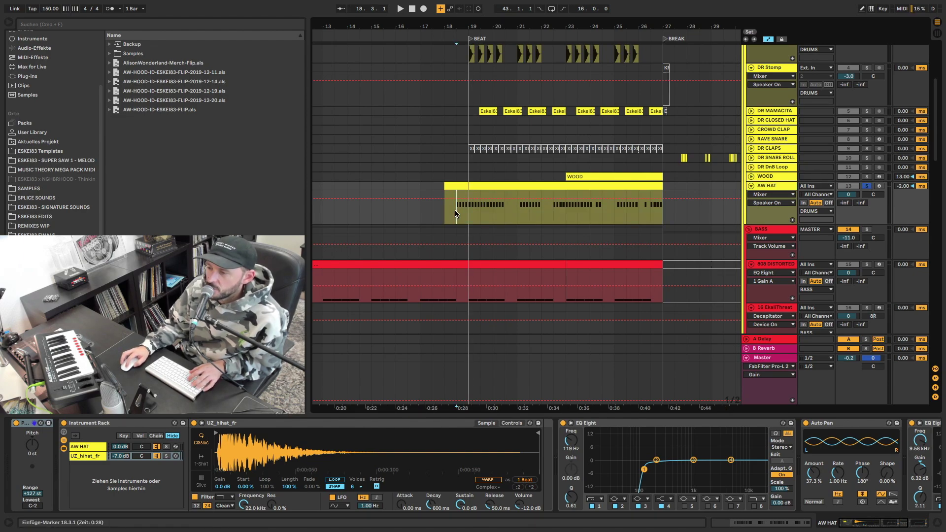
{"action": "left_click", "coordinate": [82, 447]}
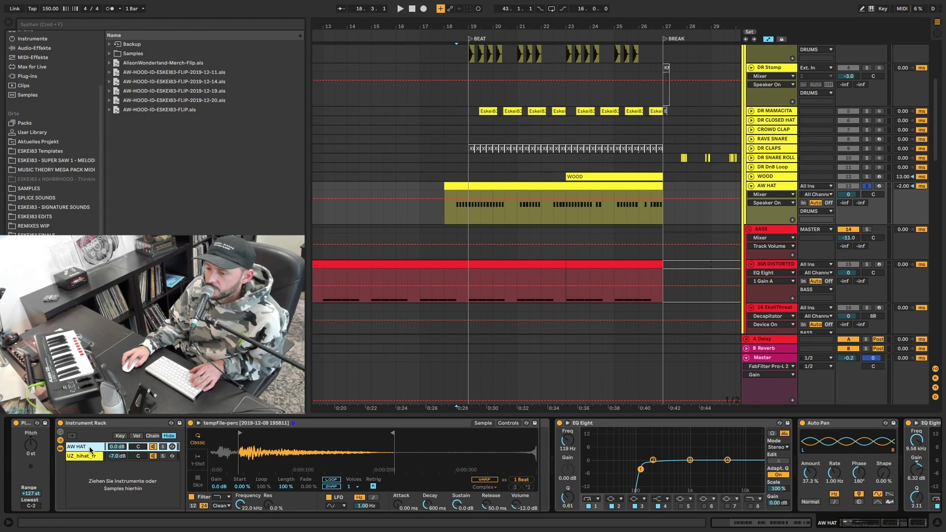
{"action": "left_click", "coordinate": [82, 457]}
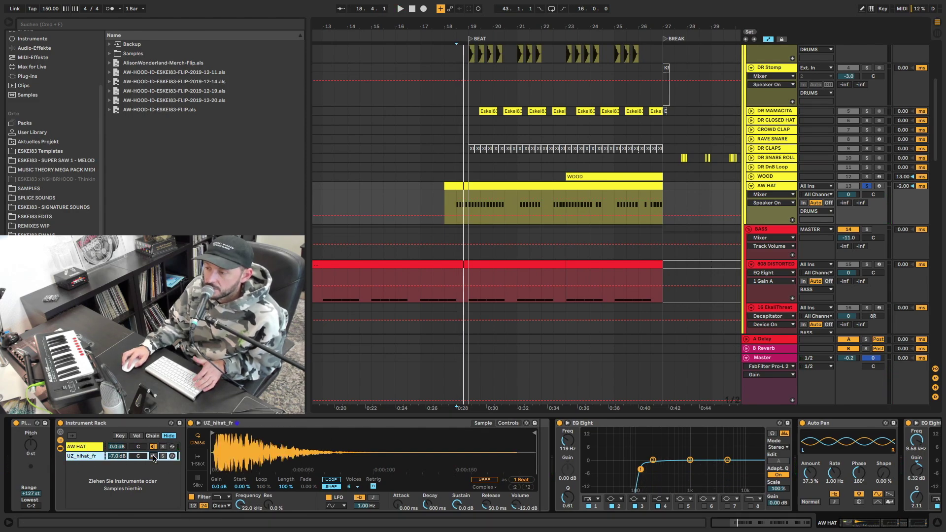
{"action": "key", "text": "space"}
{"action": "key", "text": "space"}
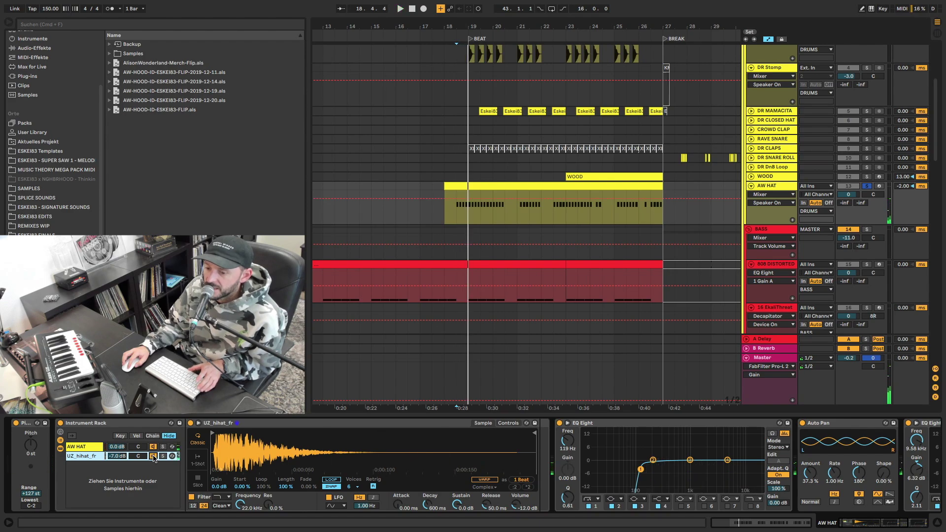
{"action": "key", "text": "space"}
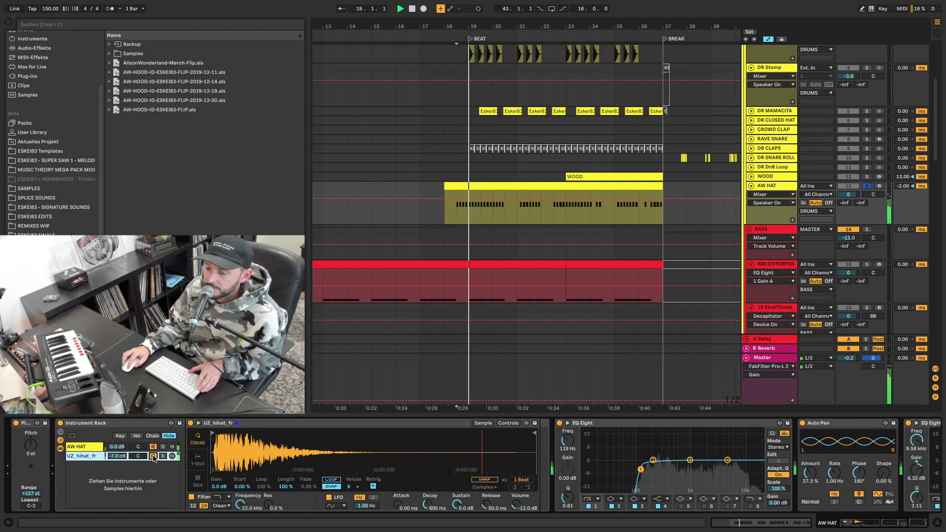
{"action": "key", "text": "space"}
{"action": "key", "text": "space"}
{"action": "key", "text": "space"}
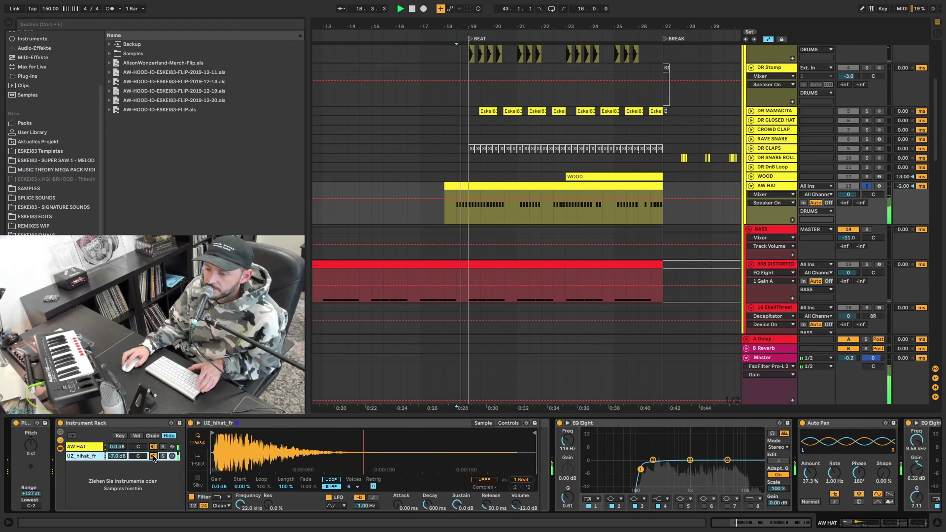
{"action": "key", "text": "space"}
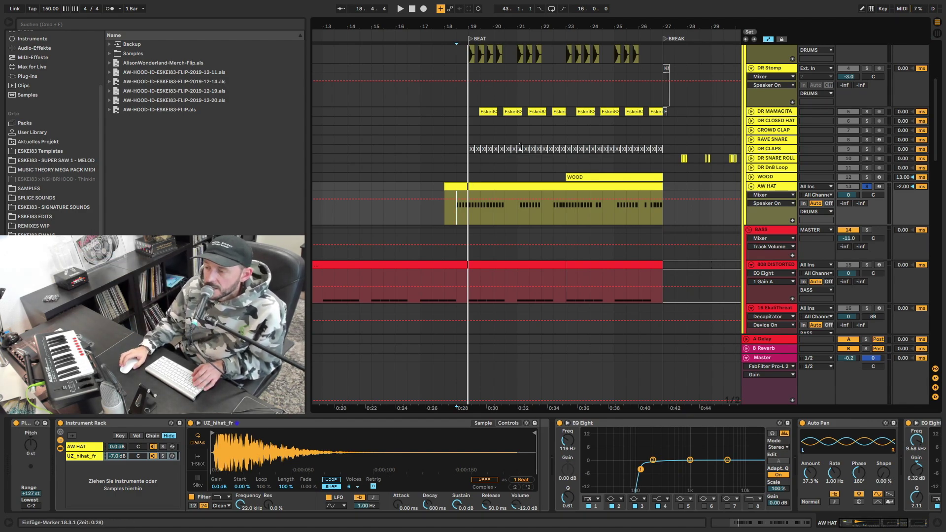
{"action": "scroll", "coordinate": [488, 147], "scroll_direction": "up", "scroll_amount": 3}
{"action": "scroll", "coordinate": [632, 137], "scroll_direction": "up", "scroll_amount": 3}
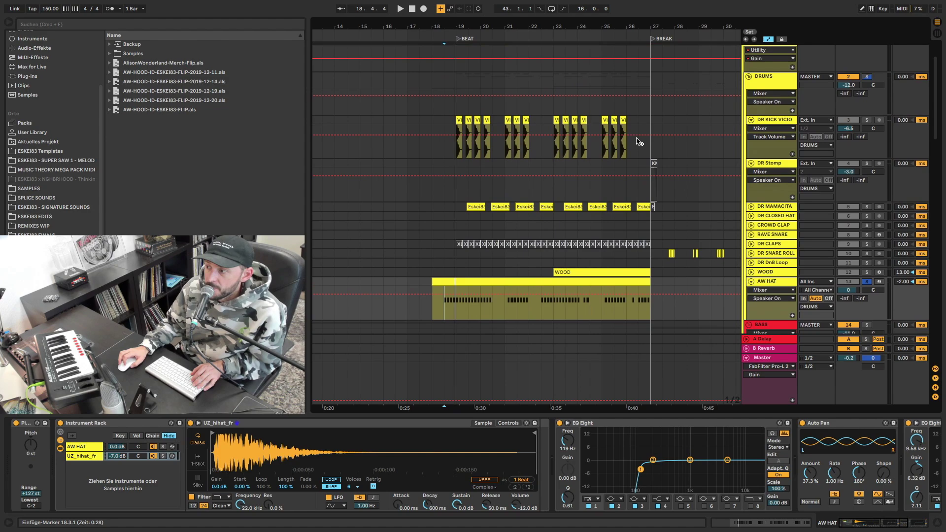
{"action": "scroll", "coordinate": [632, 141], "scroll_direction": "up", "scroll_amount": 1}
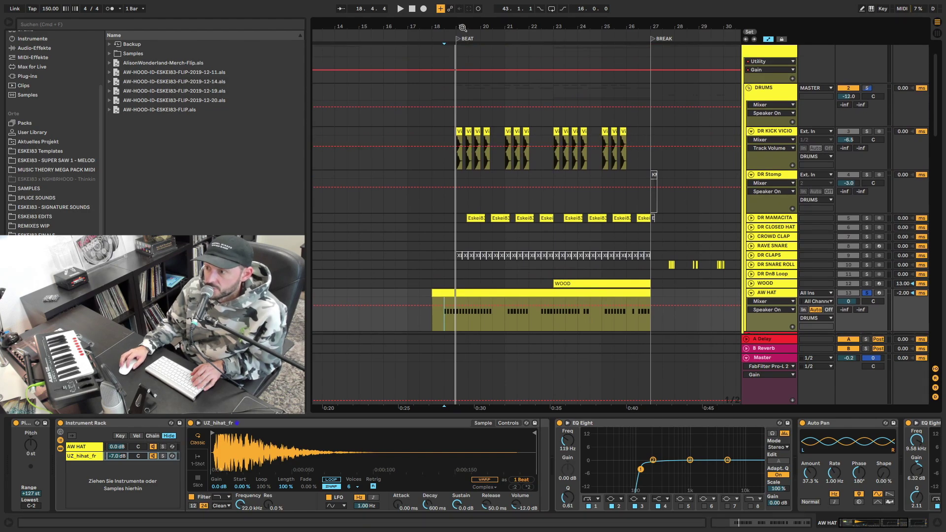
{"action": "scroll", "coordinate": [462, 28], "scroll_direction": "down", "scroll_amount": 3}
{"action": "scroll", "coordinate": [464, 27], "scroll_direction": "down", "scroll_amount": 2}
{"action": "scroll", "coordinate": [747, 120], "scroll_direction": "up", "scroll_amount": 2}
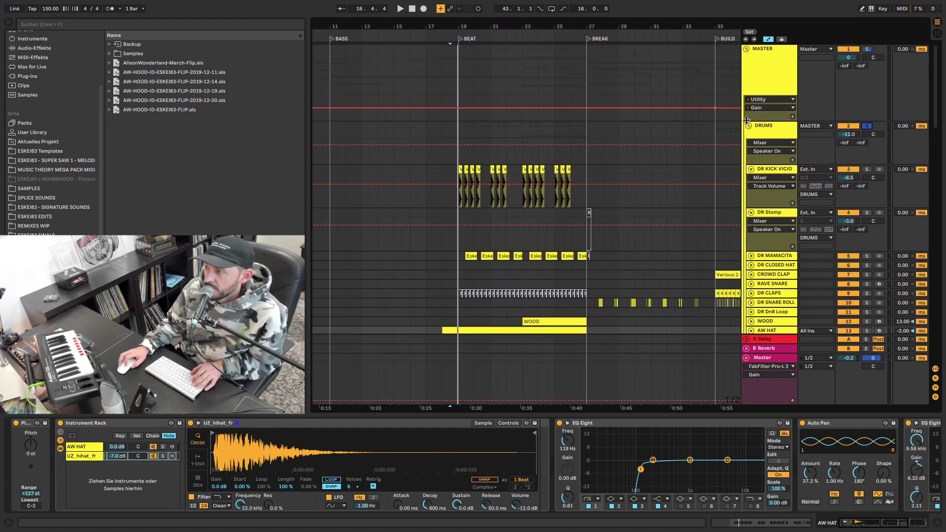
- Play and review all tracks zoomed out to bars 1–41, then select bars 1 to 27
{"action": "key", "text": "space"}
{"action": "scroll", "coordinate": [480, 253], "scroll_direction": "down", "scroll_amount": 2}
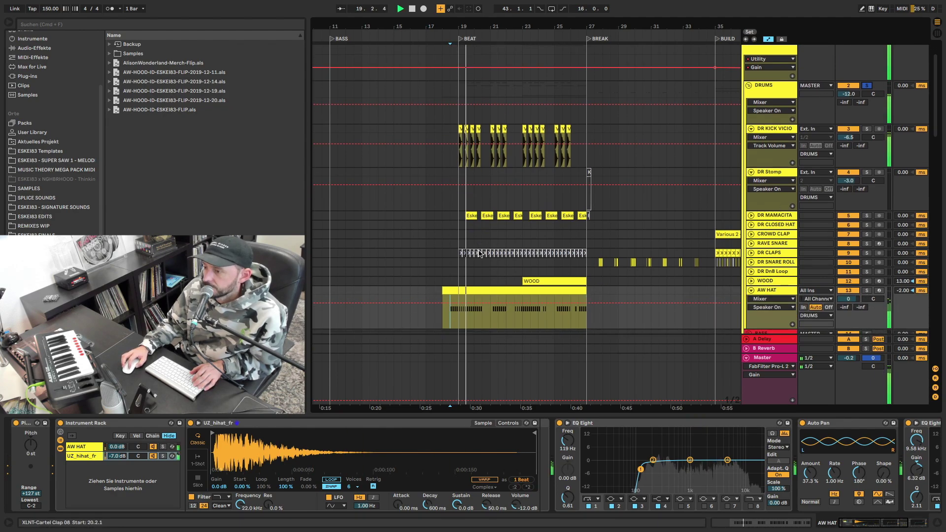
{"action": "scroll", "coordinate": [480, 253], "scroll_direction": "down", "scroll_amount": 1}
{"action": "scroll", "coordinate": [480, 253], "scroll_direction": "down", "scroll_amount": 4}
{"action": "scroll", "coordinate": [483, 254], "scroll_direction": "down", "scroll_amount": 3}
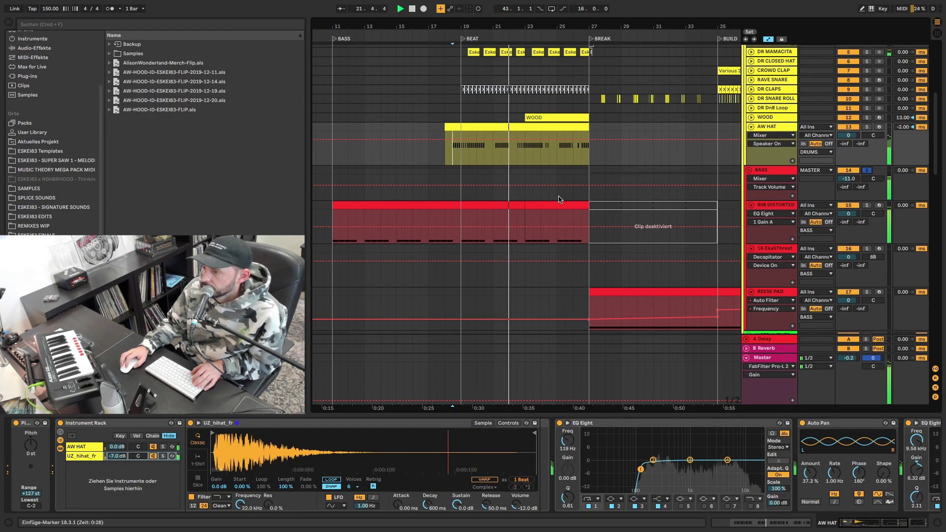
{"action": "scroll", "coordinate": [560, 211], "scroll_direction": "down", "scroll_amount": 3}
{"action": "scroll", "coordinate": [553, 240], "scroll_direction": "down", "scroll_amount": 5}
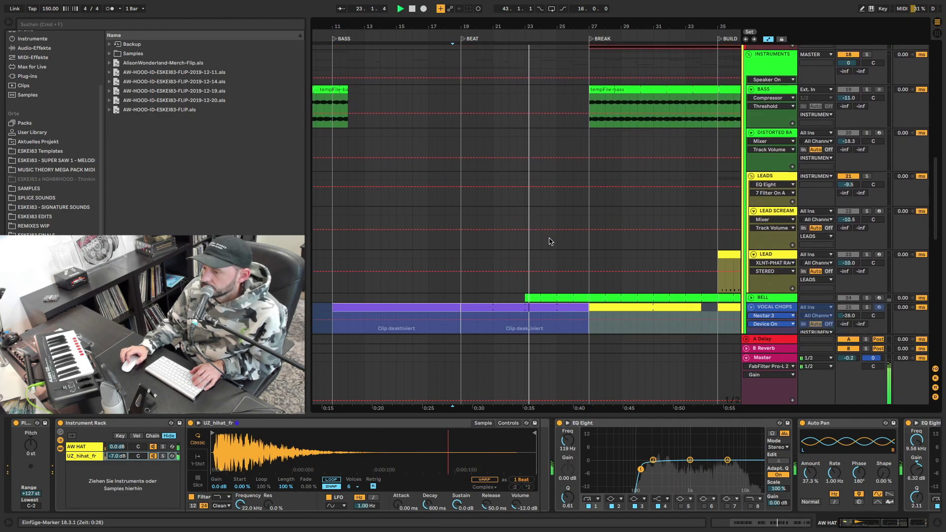
{"action": "scroll", "coordinate": [551, 239], "scroll_direction": "down", "scroll_amount": 5}
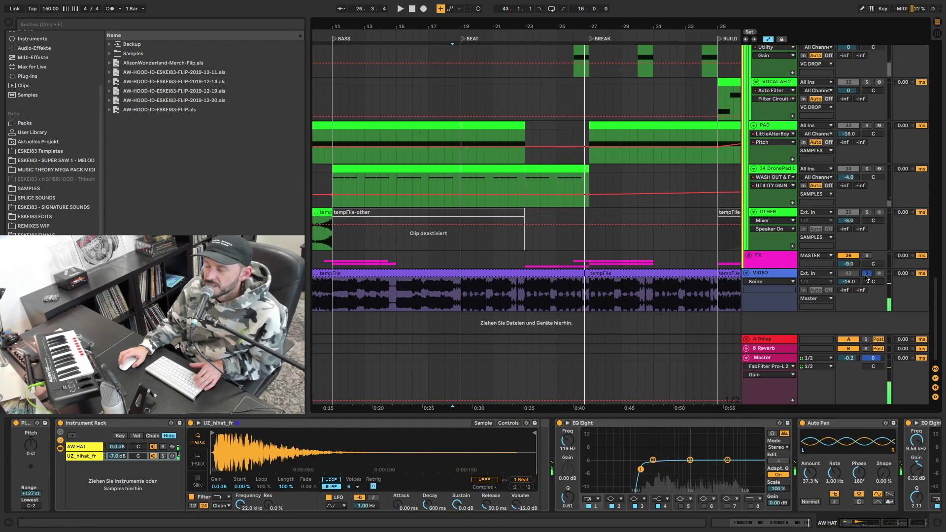
{"action": "scroll", "coordinate": [614, 202], "scroll_direction": "up", "scroll_amount": 5}
{"action": "scroll", "coordinate": [614, 203], "scroll_direction": "up", "scroll_amount": 5}
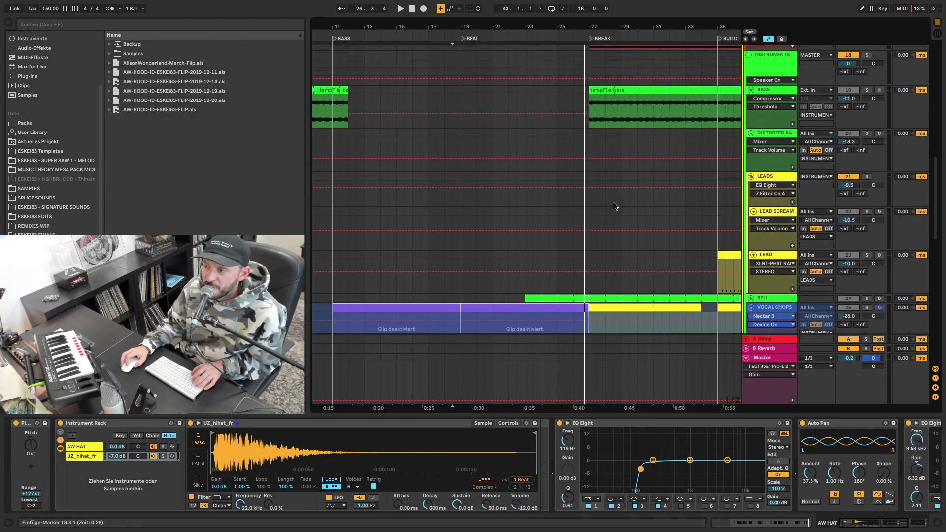
{"action": "scroll", "coordinate": [614, 203], "scroll_direction": "up", "scroll_amount": 5}
{"action": "scroll", "coordinate": [603, 185], "scroll_direction": "up", "scroll_amount": 5}
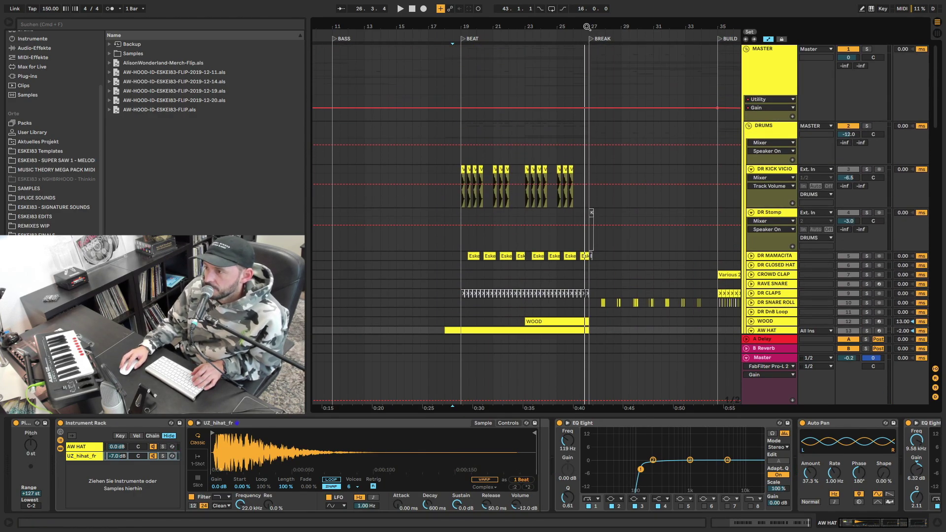
{"action": "key", "text": "minus"}
{"action": "scroll", "coordinate": [517, 248], "scroll_direction": "down", "scroll_amount": 10}
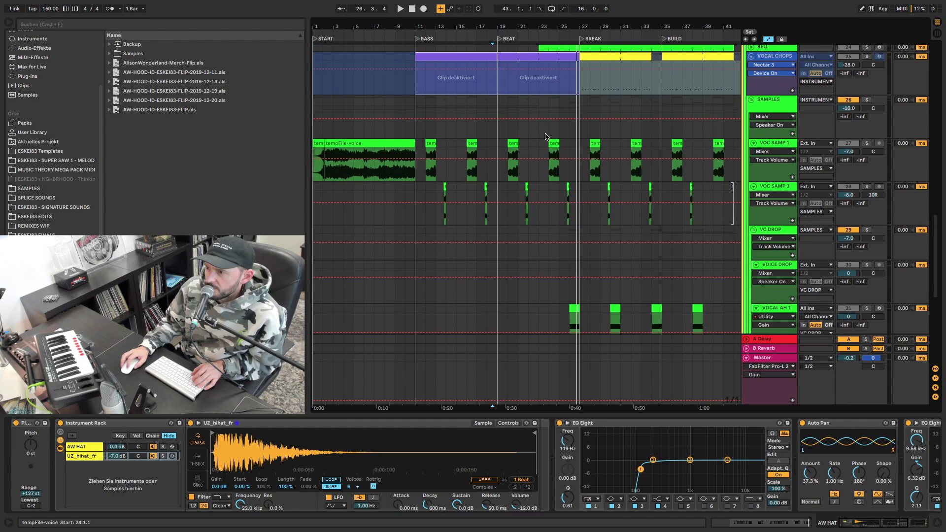
{"action": "scroll", "coordinate": [517, 228], "scroll_direction": "down", "scroll_amount": 5}
{"action": "scroll", "coordinate": [517, 229], "scroll_direction": "down", "scroll_amount": 2}
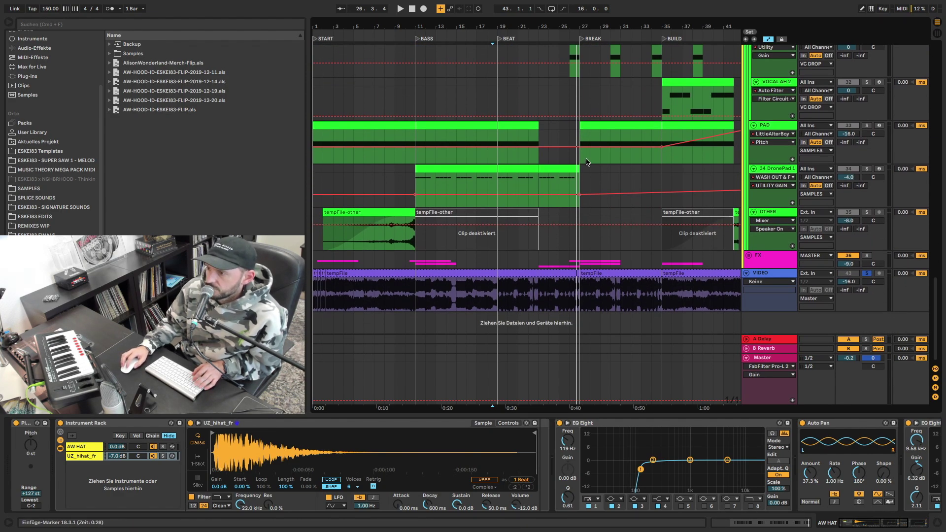
{"action": "scroll", "coordinate": [562, 206], "scroll_direction": "up", "scroll_amount": 3}
{"action": "scroll", "coordinate": [562, 205], "scroll_direction": "up", "scroll_amount": 3}
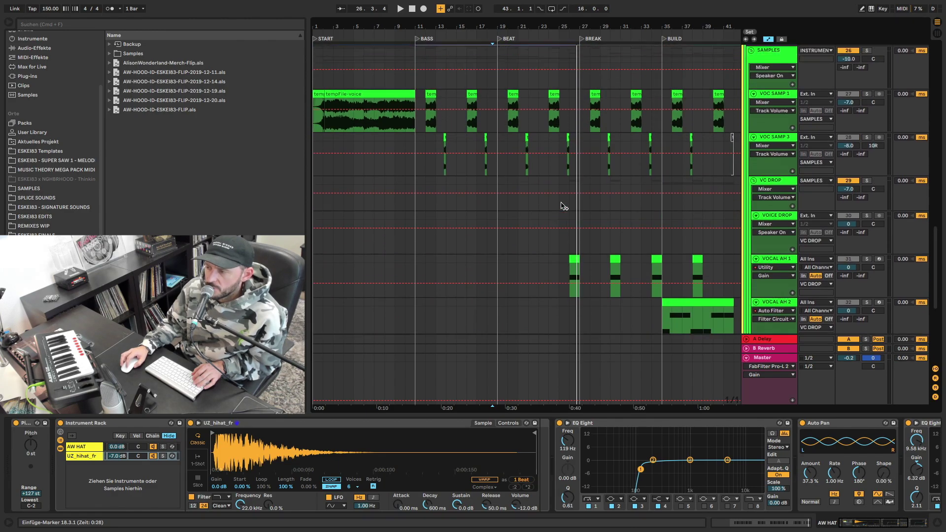
{"action": "scroll", "coordinate": [562, 206], "scroll_direction": "up", "scroll_amount": 3}
{"action": "scroll", "coordinate": [573, 170], "scroll_direction": "up", "scroll_amount": 3}
{"action": "scroll", "coordinate": [577, 140], "scroll_direction": "up", "scroll_amount": 5}
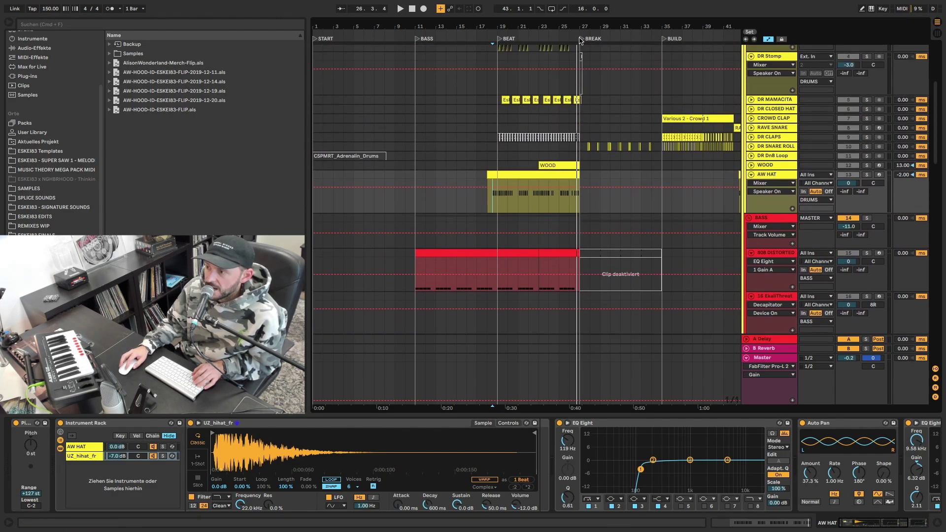
{"action": "left_click_drag", "start_coordinate": [580, 53], "coordinate": [301, 64]}
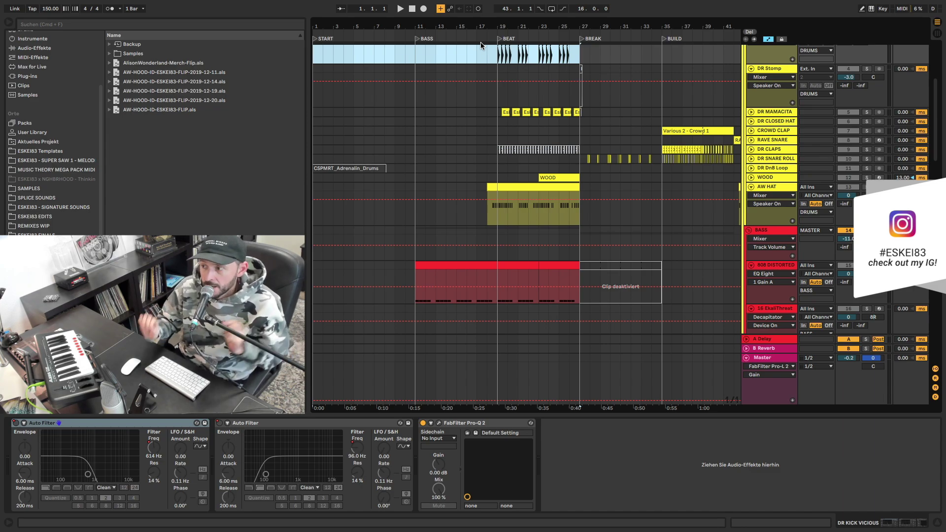
- Place the start marker at the bar 27 break and zoom to bars 21–37
{"action": "left_click_drag", "start_coordinate": [533, 29], "coordinate": [479, 26]}
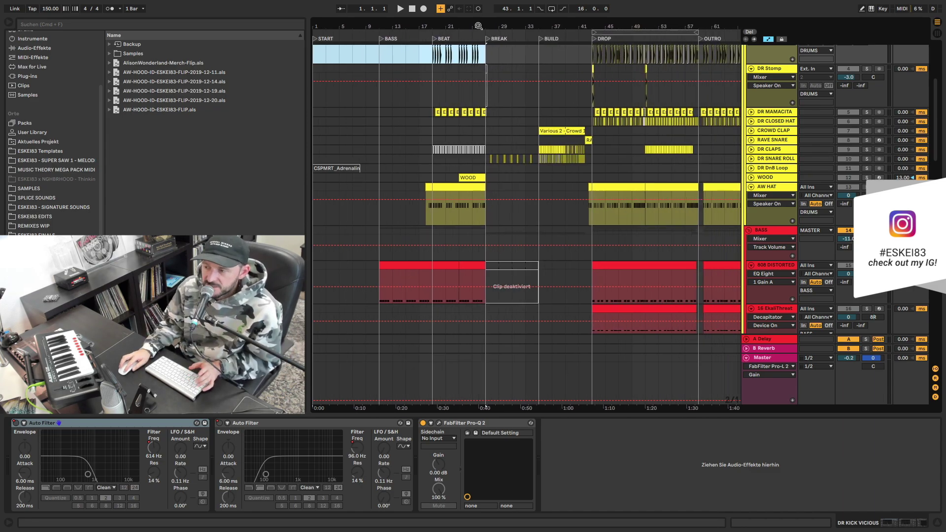
{"action": "left_click", "coordinate": [487, 53]}
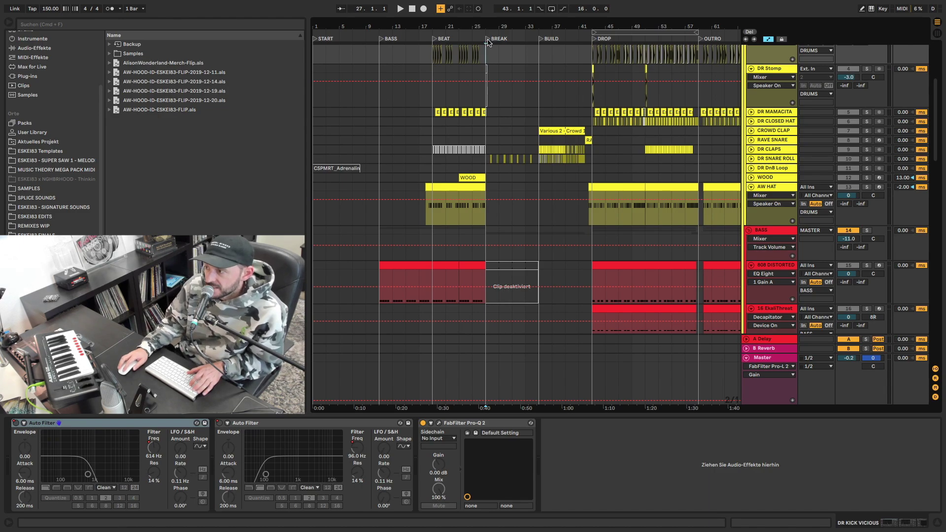
{"action": "scroll", "coordinate": [496, 59], "scroll_direction": "up", "scroll_amount": 5}
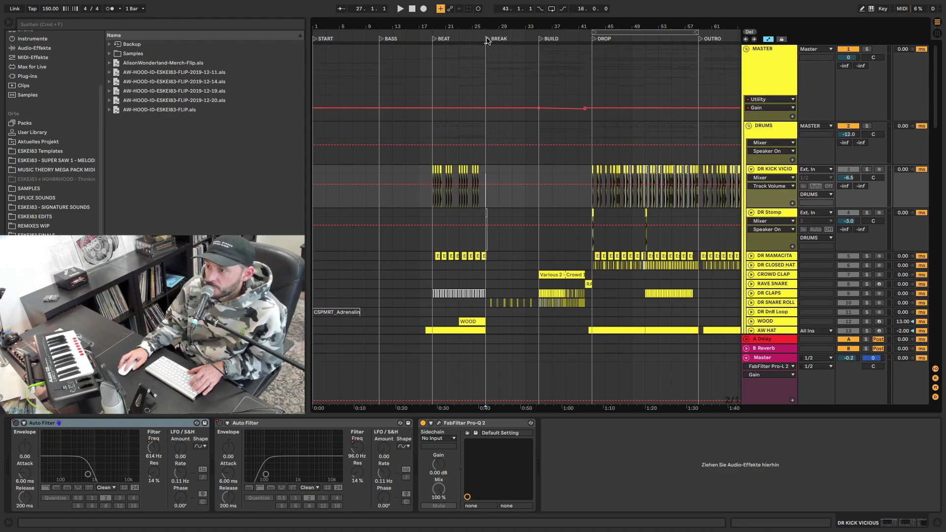
{"action": "left_click_drag", "start_coordinate": [480, 28], "coordinate": [418, 35]}
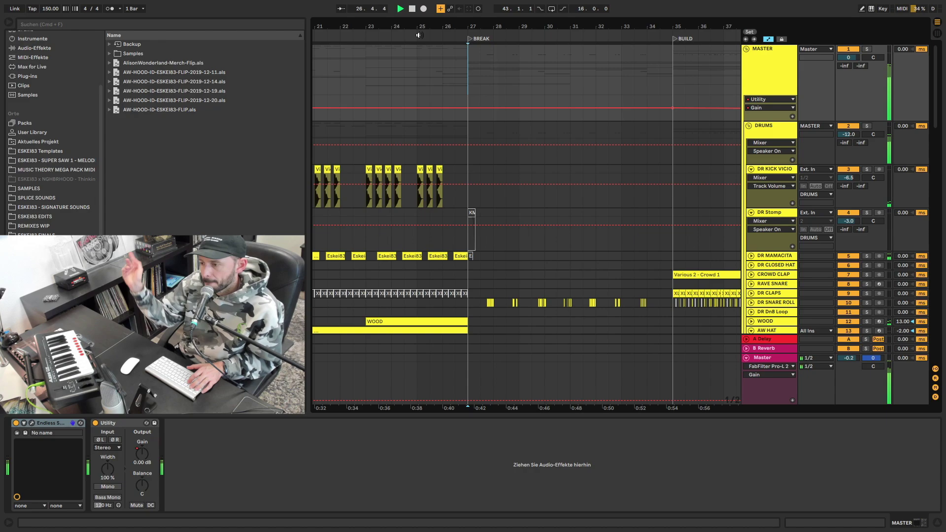
{"action": "scroll", "coordinate": [496, 122], "scroll_direction": "down", "scroll_amount": 3}
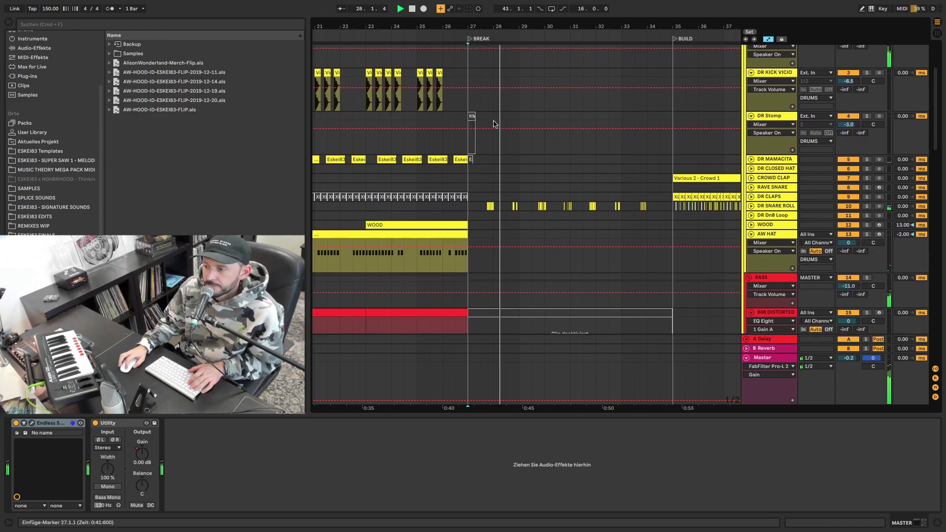
{"action": "scroll", "coordinate": [495, 124], "scroll_direction": "down", "scroll_amount": 2}
{"action": "scroll", "coordinate": [495, 124], "scroll_direction": "down", "scroll_amount": 1}
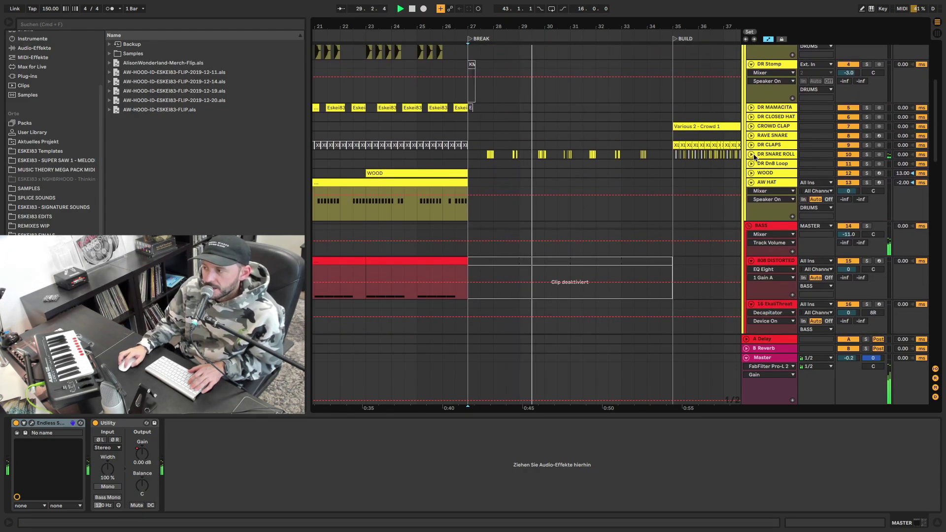
{"action": "scroll", "coordinate": [540, 200], "scroll_direction": "down", "scroll_amount": 3}
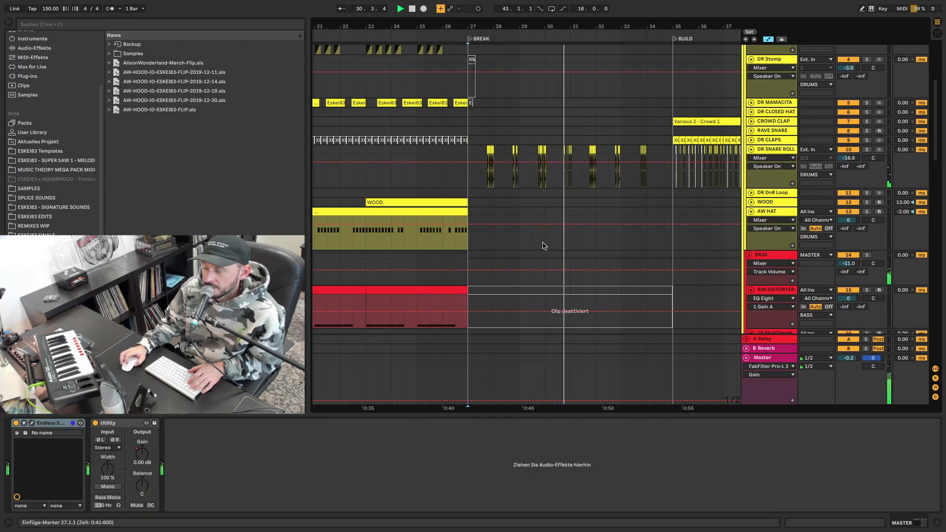
{"action": "scroll", "coordinate": [544, 246], "scroll_direction": "down", "scroll_amount": 4}
{"action": "scroll", "coordinate": [544, 246], "scroll_direction": "up", "scroll_amount": 3}
{"action": "scroll", "coordinate": [544, 246], "scroll_direction": "up", "scroll_amount": 2}
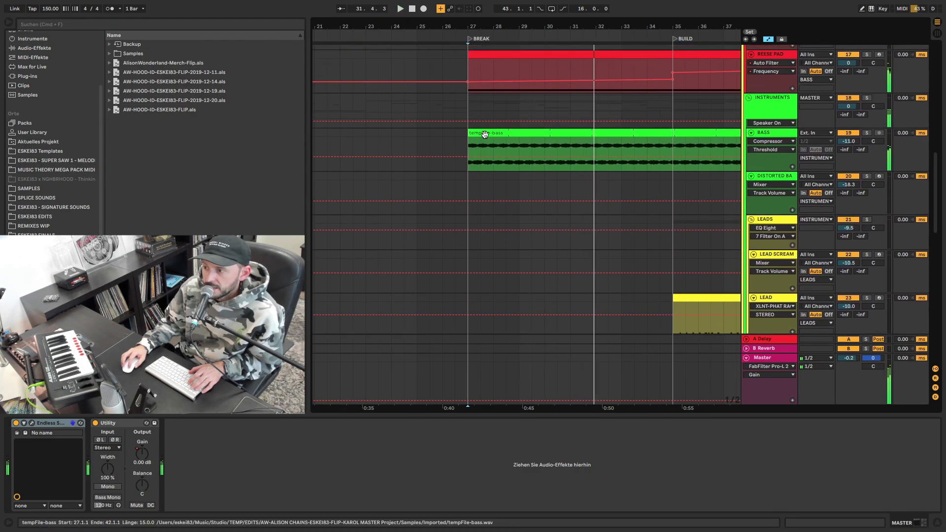
- Show the BASS track's devices and play the break from bar 27 briefly
{"action": "left_click", "coordinate": [804, 136]}
{"action": "key", "text": "space"}
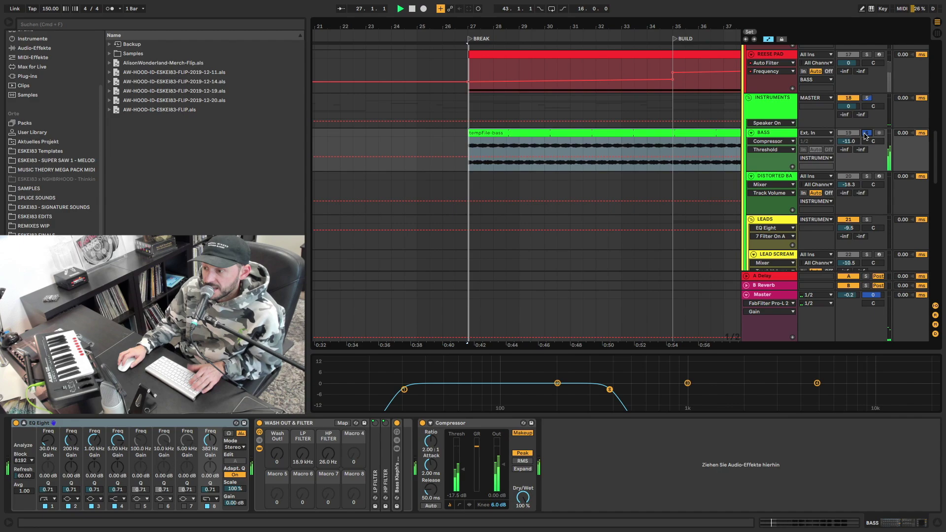
{"action": "key", "text": "space"}
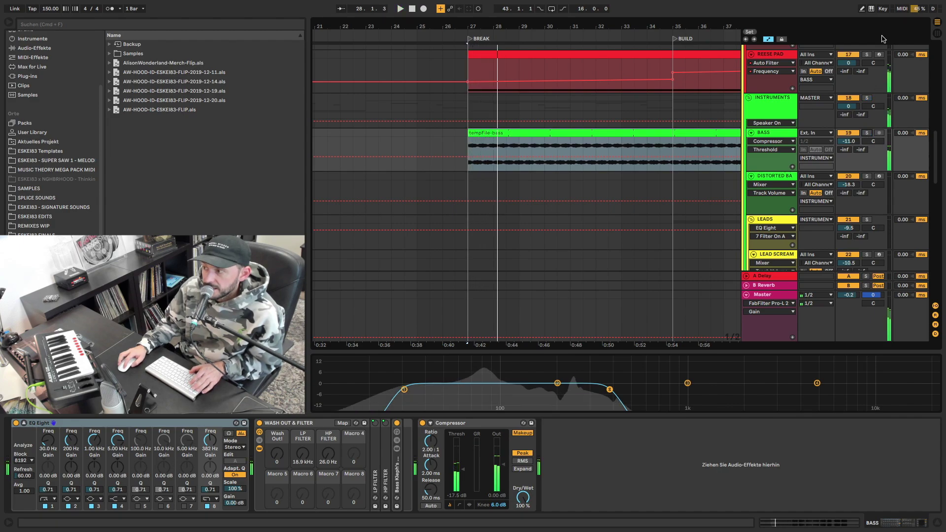
- Replay the break with the REESE PAD clip's chain shown, then expand the BELL track
{"action": "left_click", "coordinate": [546, 57]}
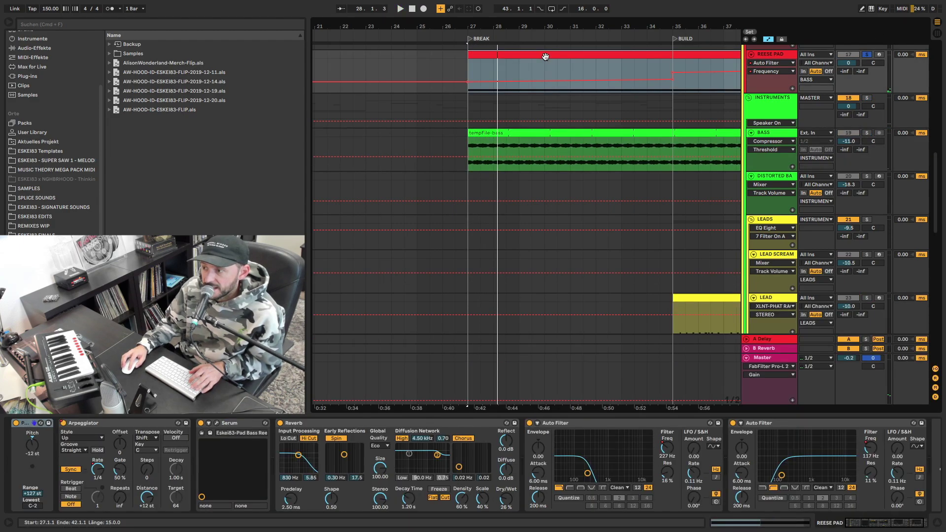
{"action": "key", "text": "space"}
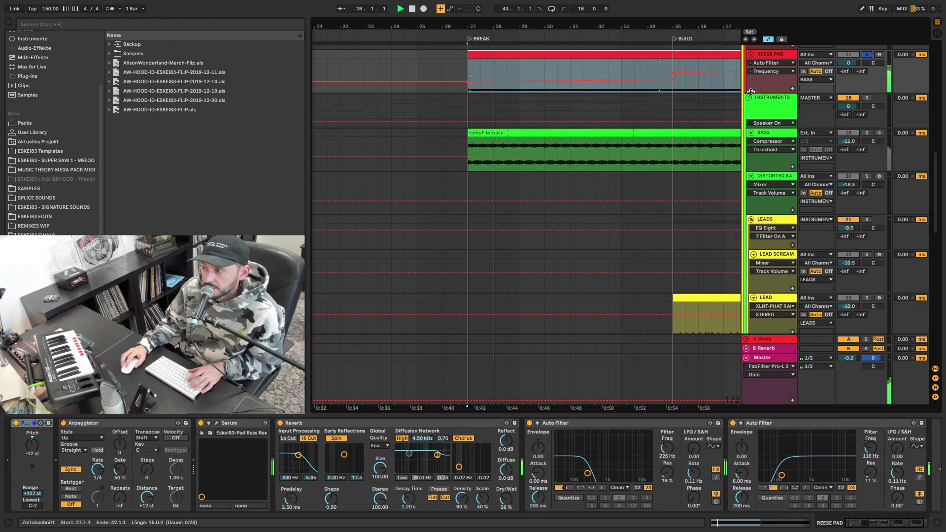
{"action": "scroll", "coordinate": [650, 185], "scroll_direction": "down", "scroll_amount": 3}
{"action": "scroll", "coordinate": [663, 205], "scroll_direction": "down", "scroll_amount": 3}
{"action": "key", "text": "space"}
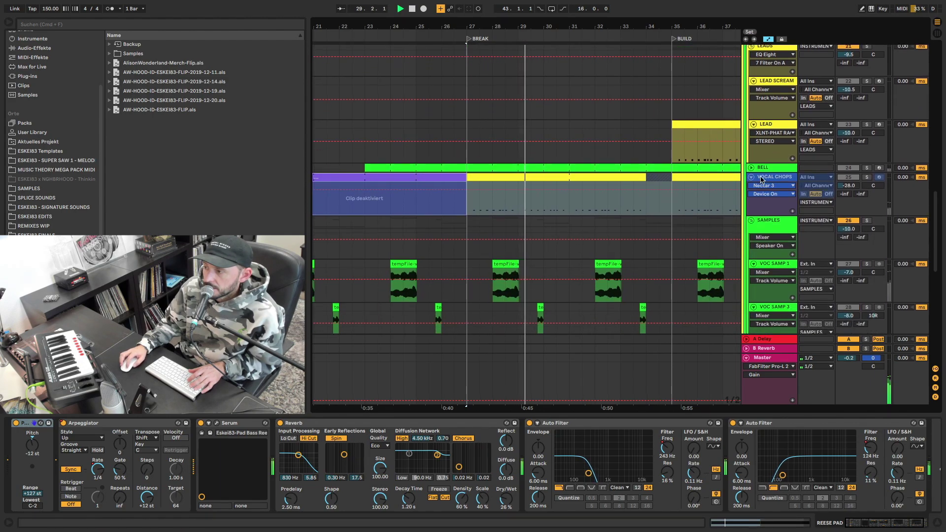
{"action": "left_click", "coordinate": [751, 169]}
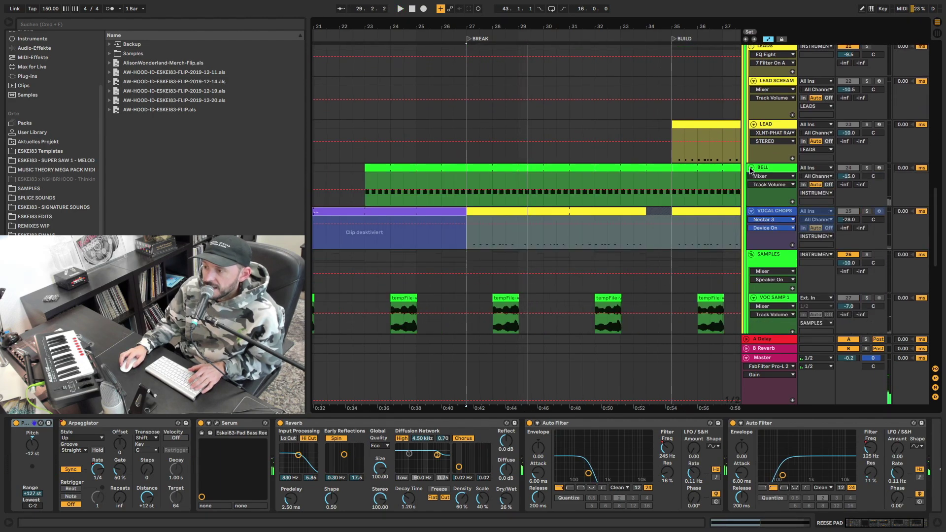
- Select the break bell clip and zoom into its tempFile voice sample while playing the break
{"action": "left_click", "coordinate": [467, 179]}
{"action": "left_click", "coordinate": [767, 178]}
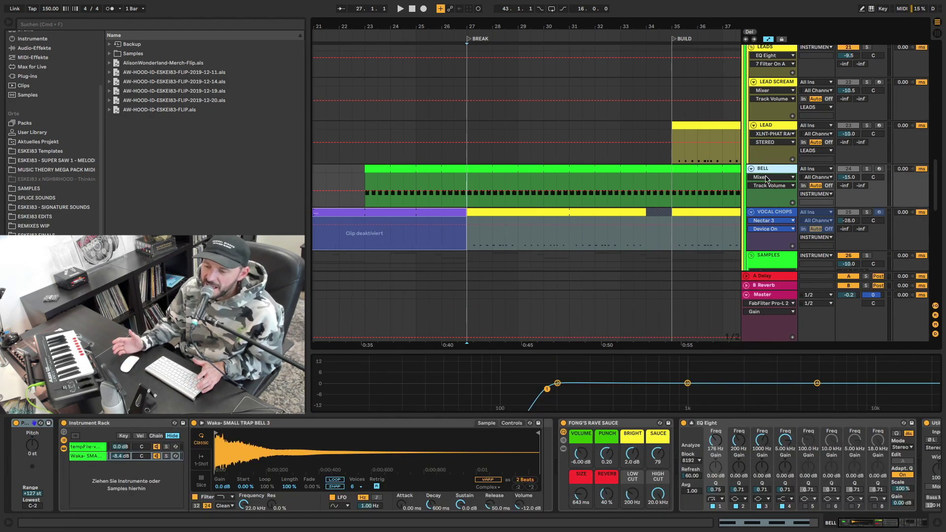
{"action": "left_click", "coordinate": [85, 447]}
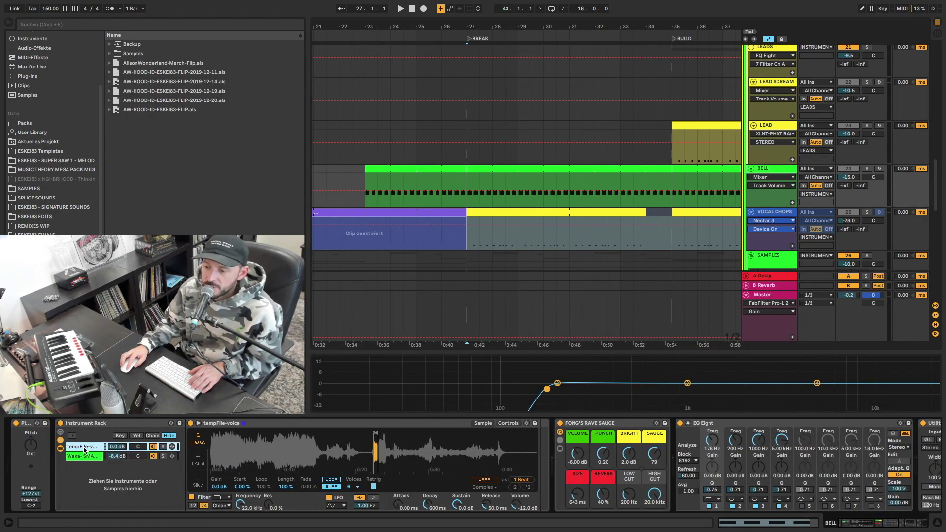
{"action": "left_click_drag", "start_coordinate": [380, 448], "coordinate": [379, 488]}
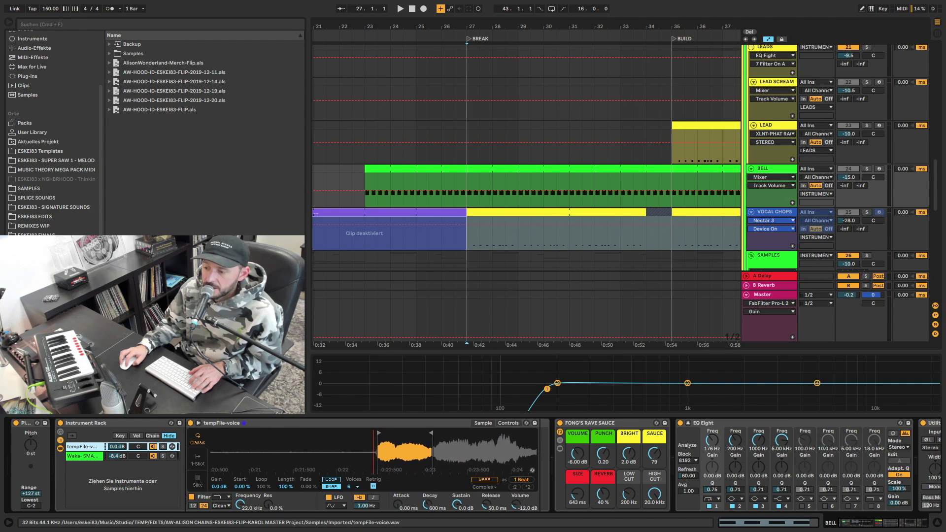
{"action": "key", "text": "space"}
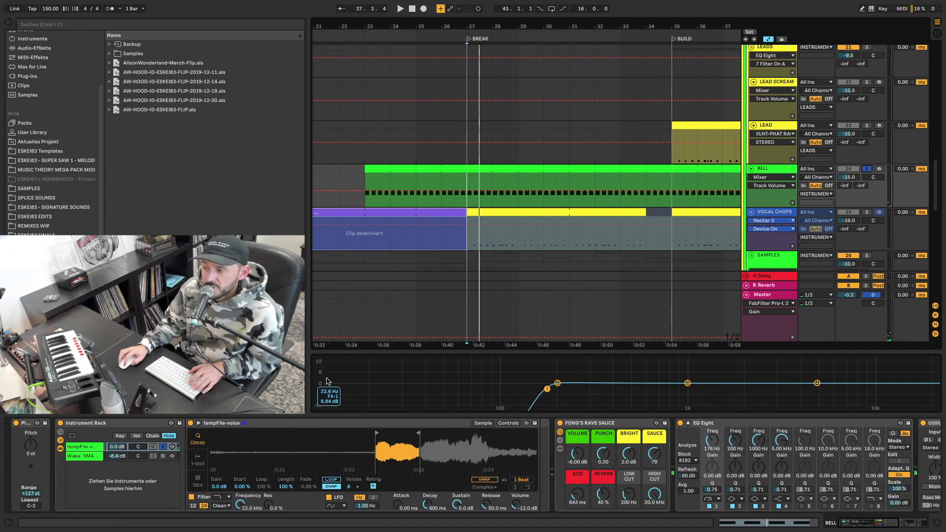
{"action": "key", "text": "space"}
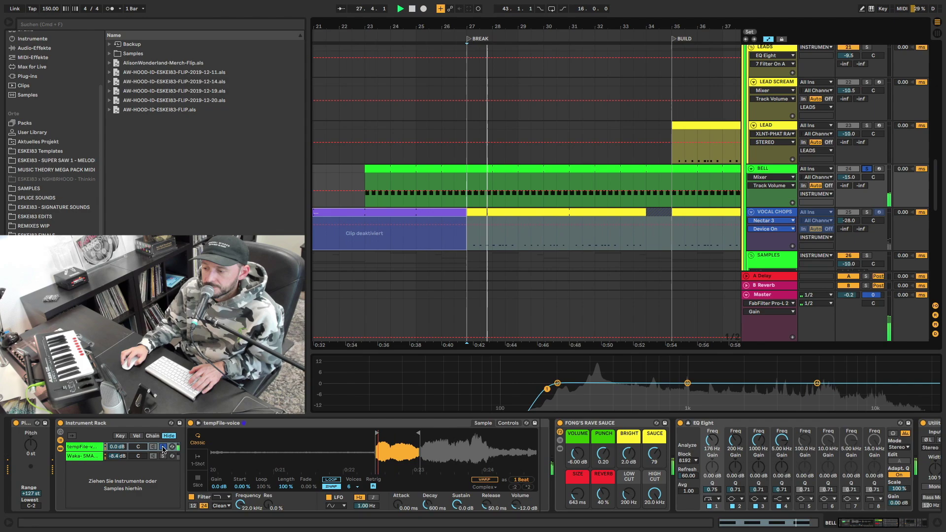
{"action": "key", "text": "space"}
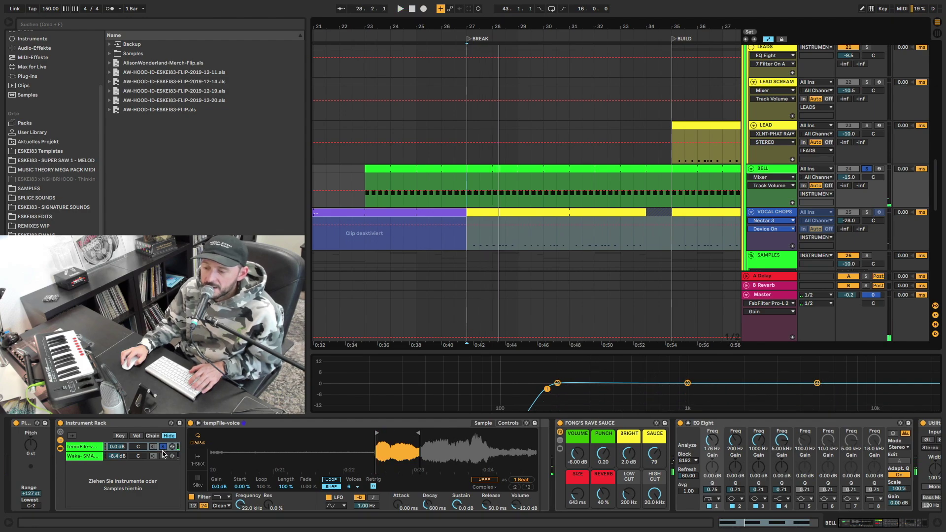
- Audition the tempFile voice and soloed Waka bell layers, then unsolo the Bell track
{"action": "left_click", "coordinate": [163, 451]}
{"action": "left_click", "coordinate": [163, 458]}
{"action": "key", "text": "space"}
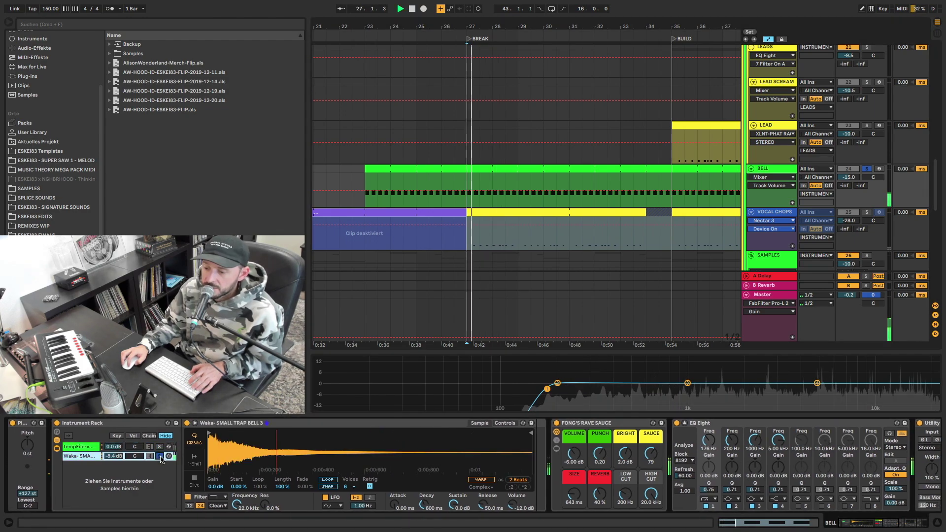
{"action": "left_click", "coordinate": [159, 457]}
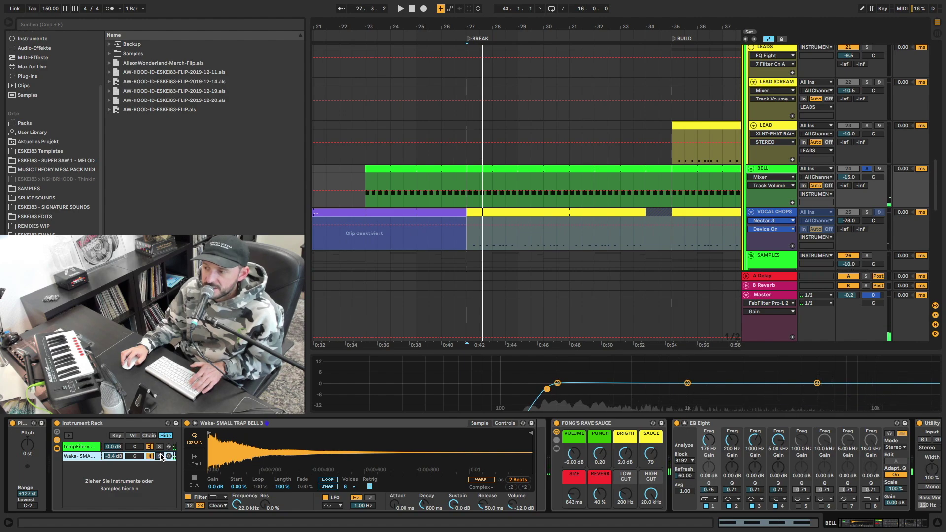
{"action": "key", "text": "space"}
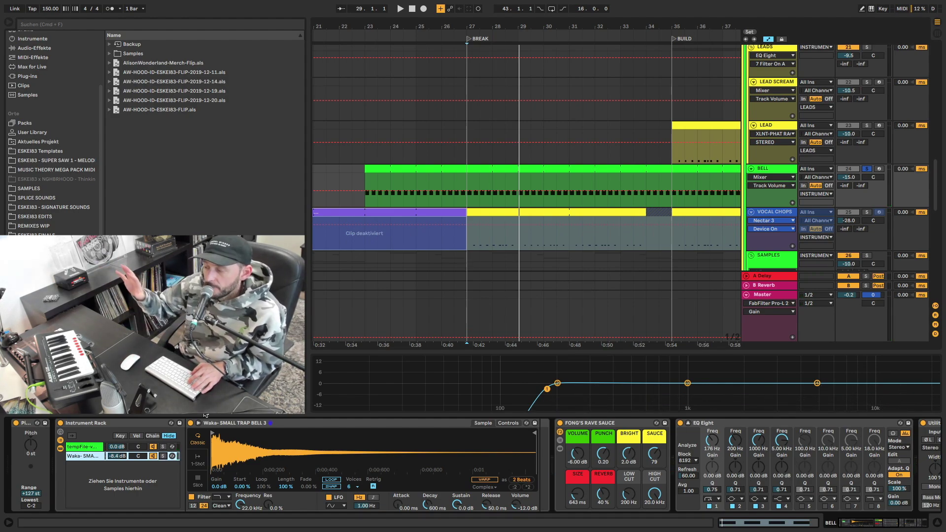
{"action": "left_click", "coordinate": [868, 169]}
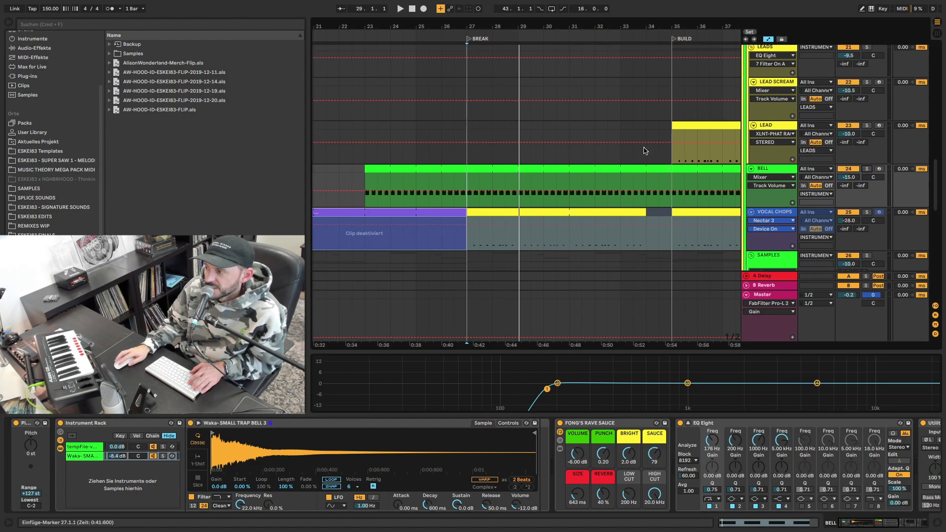
- Solo Vocal Chops, play from bar 27 viewing bars 13–45, and select VOCAL AH 2's clip
{"action": "left_click", "coordinate": [467, 40]}
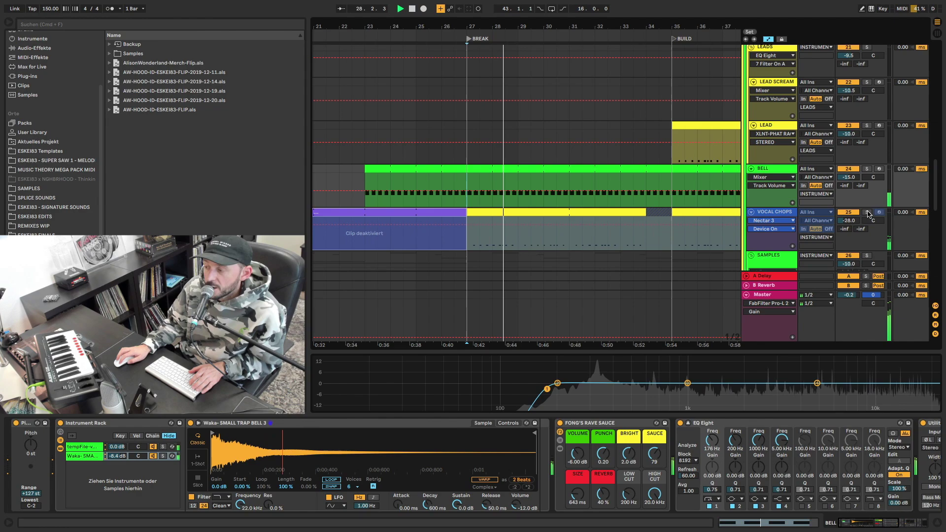
{"action": "left_click", "coordinate": [867, 212]}
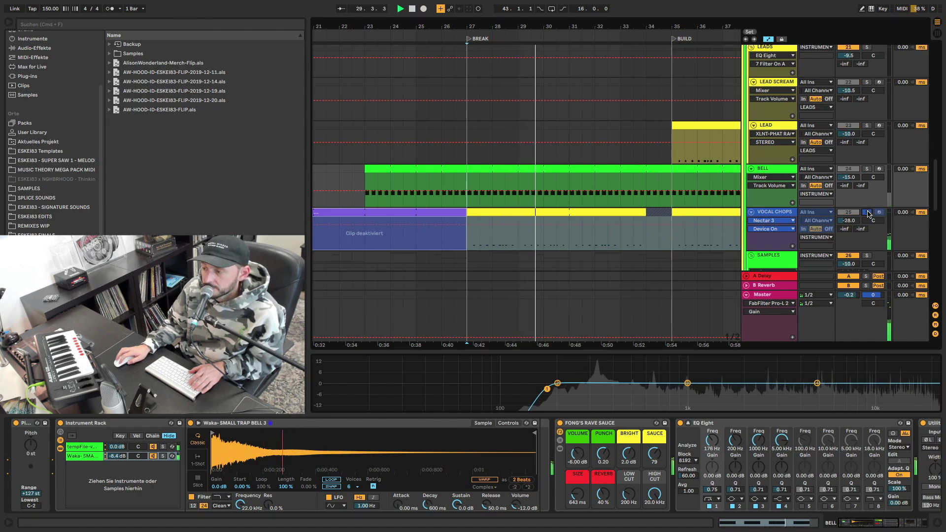
{"action": "scroll", "coordinate": [861, 162], "scroll_direction": "down", "scroll_amount": 4}
{"action": "scroll", "coordinate": [858, 111], "scroll_direction": "down", "scroll_amount": 1}
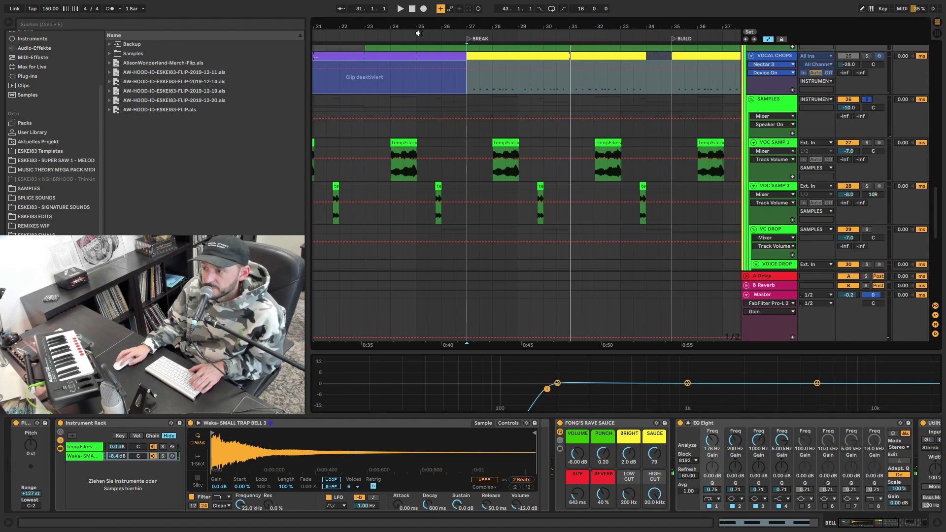
{"action": "key", "text": "space"}
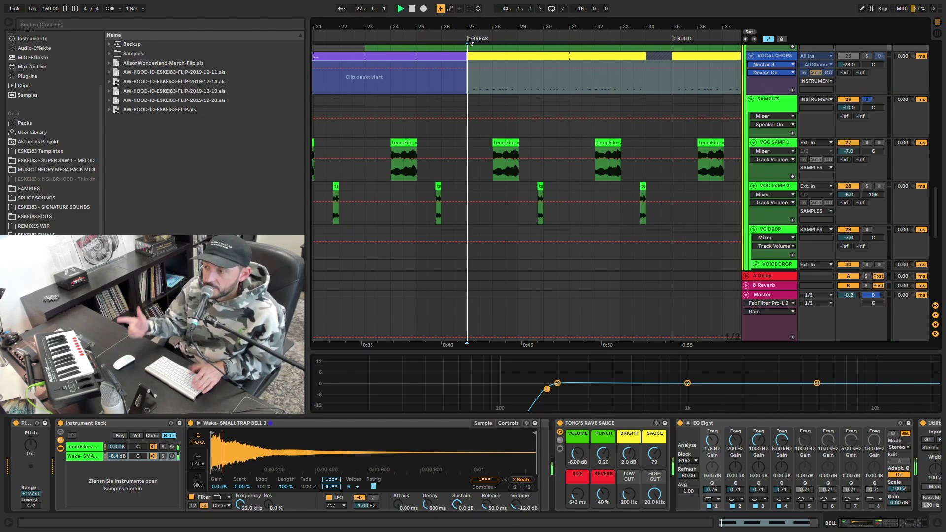
{"action": "scroll", "coordinate": [461, 162], "scroll_direction": "down", "scroll_amount": 2}
{"action": "scroll", "coordinate": [492, 201], "scroll_direction": "down", "scroll_amount": 1}
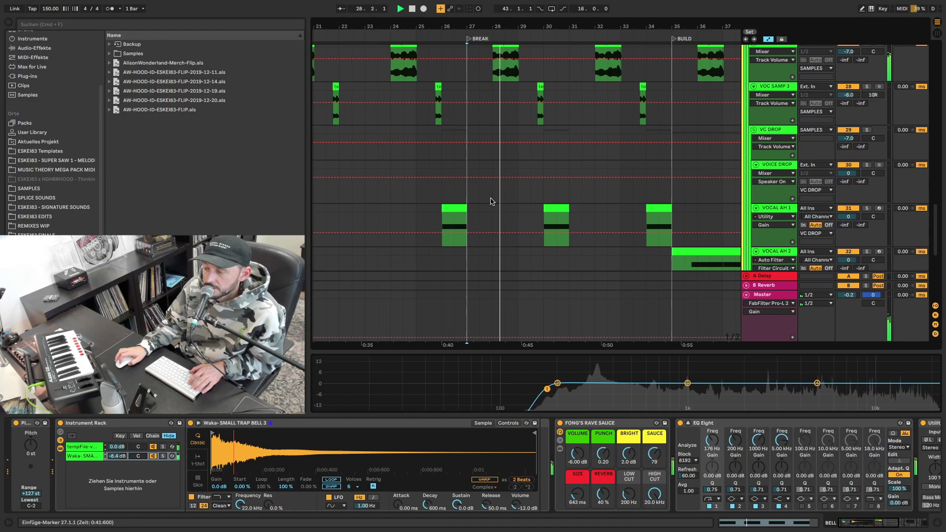
{"action": "scroll", "coordinate": [490, 200], "scroll_direction": "down", "scroll_amount": 1}
{"action": "scroll", "coordinate": [491, 200], "scroll_direction": "down", "scroll_amount": 1}
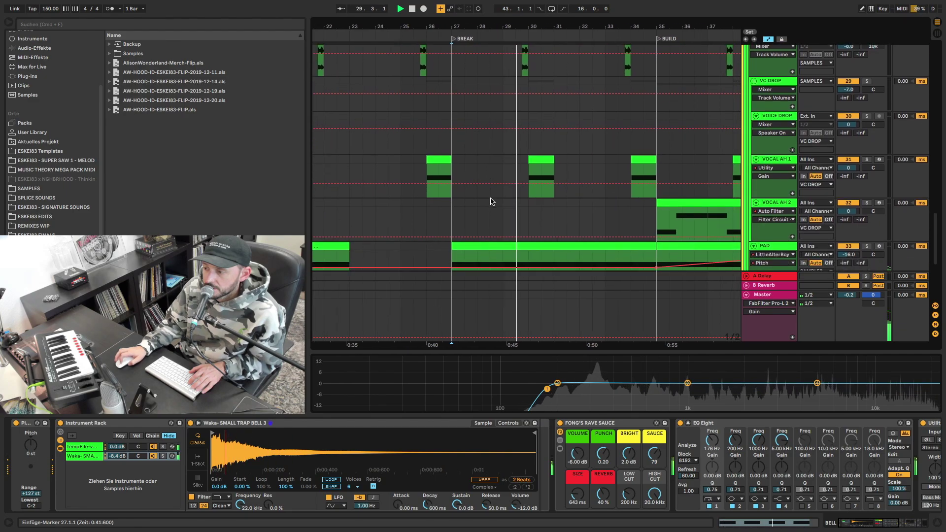
{"action": "scroll", "coordinate": [490, 201], "scroll_direction": "down", "scroll_amount": 1}
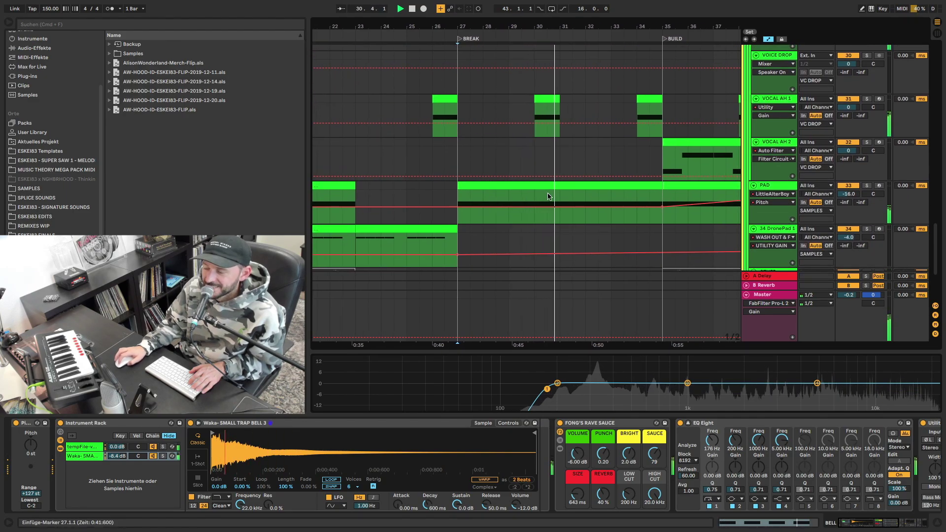
{"action": "scroll", "coordinate": [518, 197], "scroll_direction": "up", "scroll_amount": 3}
{"action": "scroll", "coordinate": [517, 196], "scroll_direction": "up", "scroll_amount": 3}
{"action": "scroll", "coordinate": [629, 174], "scroll_direction": "up", "scroll_amount": 3}
{"action": "scroll", "coordinate": [643, 170], "scroll_direction": "up", "scroll_amount": 5}
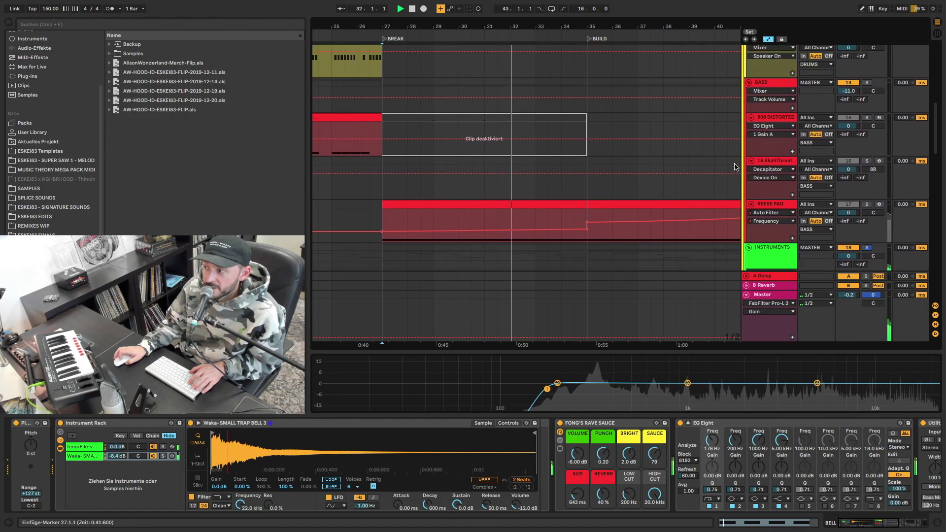
{"action": "scroll", "coordinate": [711, 148], "scroll_direction": "up", "scroll_amount": 5}
{"action": "scroll", "coordinate": [813, 126], "scroll_direction": "up", "scroll_amount": 3}
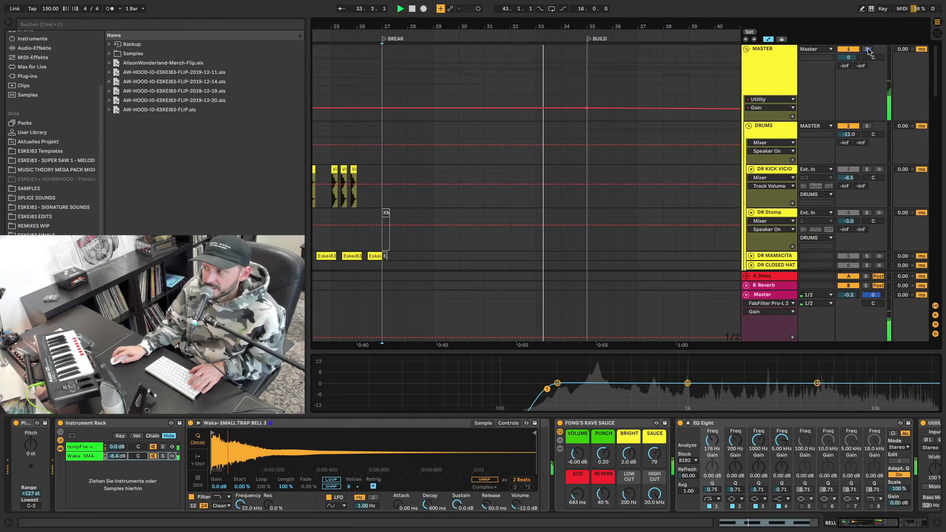
{"action": "key", "text": "minus"}
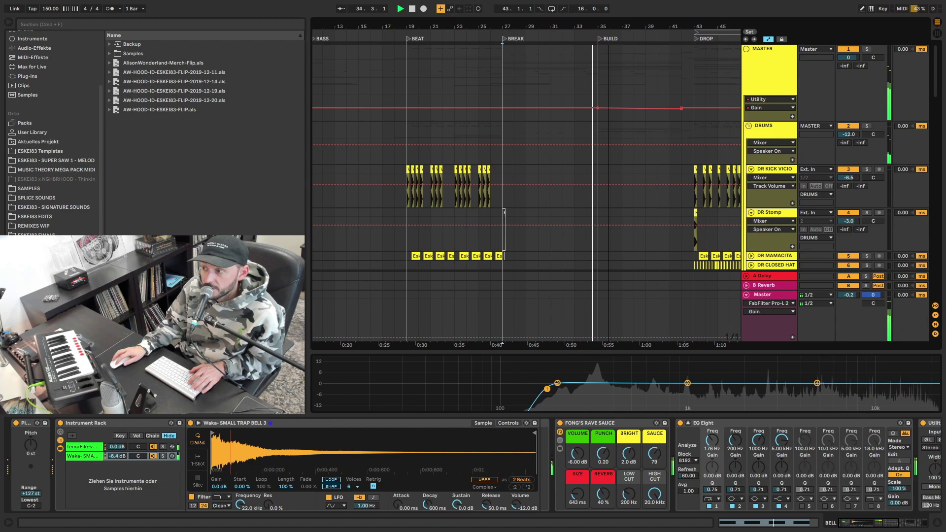
{"action": "scroll", "coordinate": [614, 124], "scroll_direction": "down", "scroll_amount": 1}
{"action": "scroll", "coordinate": [625, 200], "scroll_direction": "down", "scroll_amount": 3}
{"action": "scroll", "coordinate": [607, 210], "scroll_direction": "down", "scroll_amount": 3}
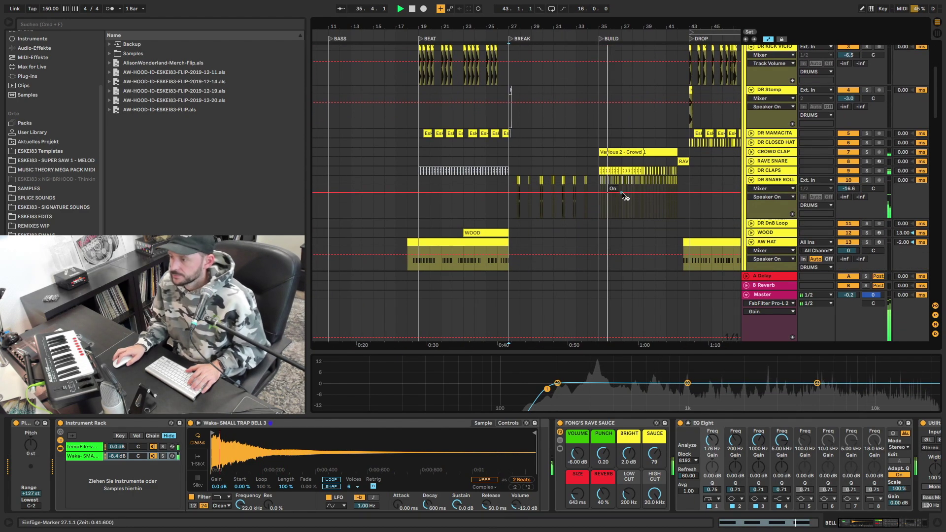
{"action": "scroll", "coordinate": [580, 223], "scroll_direction": "down", "scroll_amount": 3}
{"action": "scroll", "coordinate": [580, 222], "scroll_direction": "down", "scroll_amount": 3}
{"action": "scroll", "coordinate": [583, 215], "scroll_direction": "down", "scroll_amount": 3}
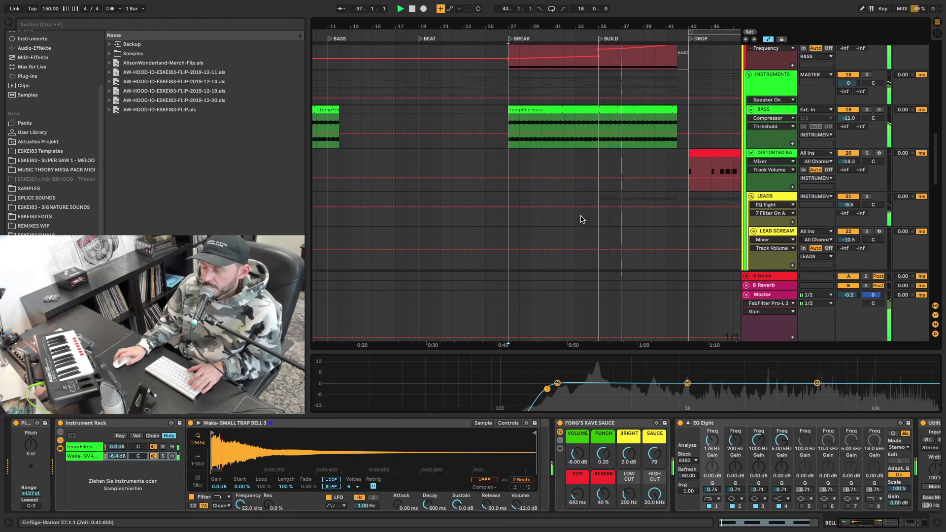
{"action": "scroll", "coordinate": [577, 214], "scroll_direction": "down", "scroll_amount": 3}
{"action": "scroll", "coordinate": [583, 220], "scroll_direction": "down", "scroll_amount": 3}
{"action": "scroll", "coordinate": [583, 220], "scroll_direction": "down", "scroll_amount": 3}
{"action": "scroll", "coordinate": [583, 220], "scroll_direction": "down", "scroll_amount": 3}
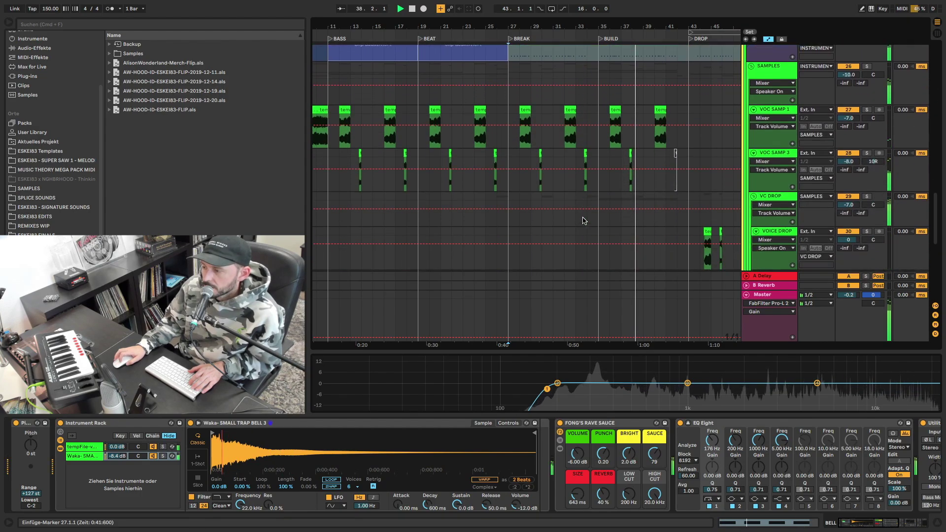
{"action": "scroll", "coordinate": [583, 220], "scroll_direction": "down", "scroll_amount": 3}
{"action": "scroll", "coordinate": [582, 220], "scroll_direction": "down", "scroll_amount": 3}
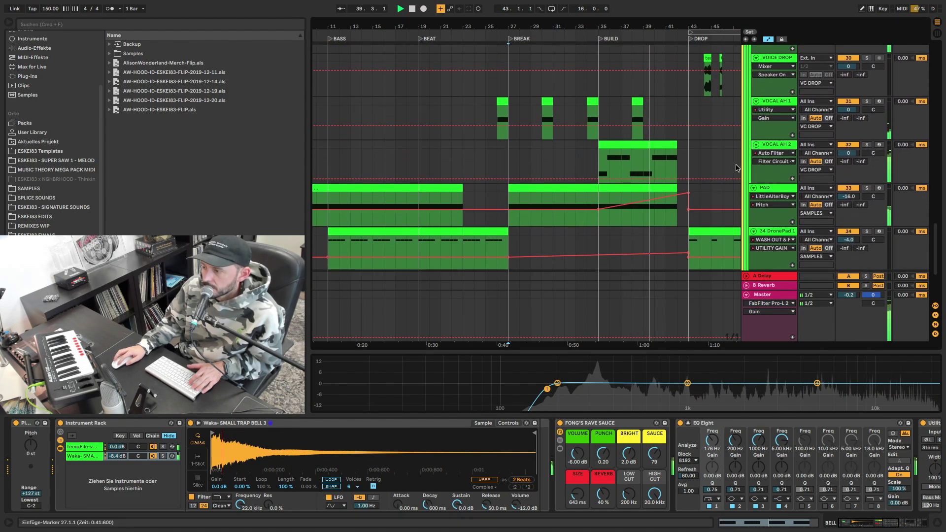
{"action": "left_click", "coordinate": [648, 145]}
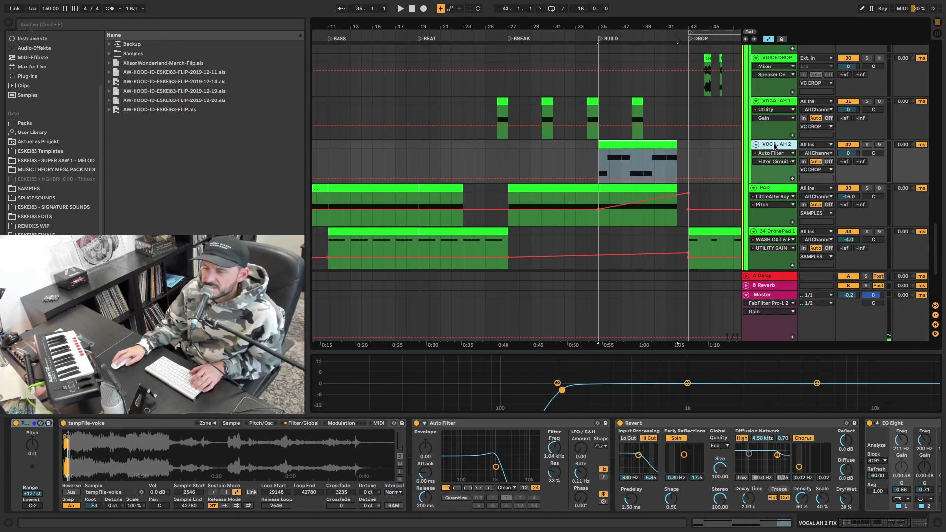
- Zoom in around bar 35 and play the VOCAL AH 2 build vocal, then stop
{"action": "left_click_drag", "start_coordinate": [609, 31], "coordinate": [593, 165]}
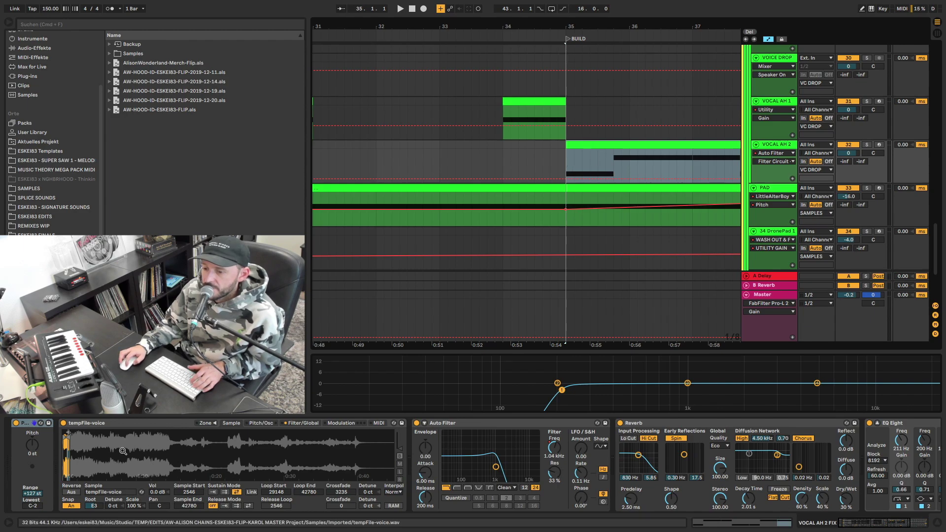
{"action": "key", "text": "space"}
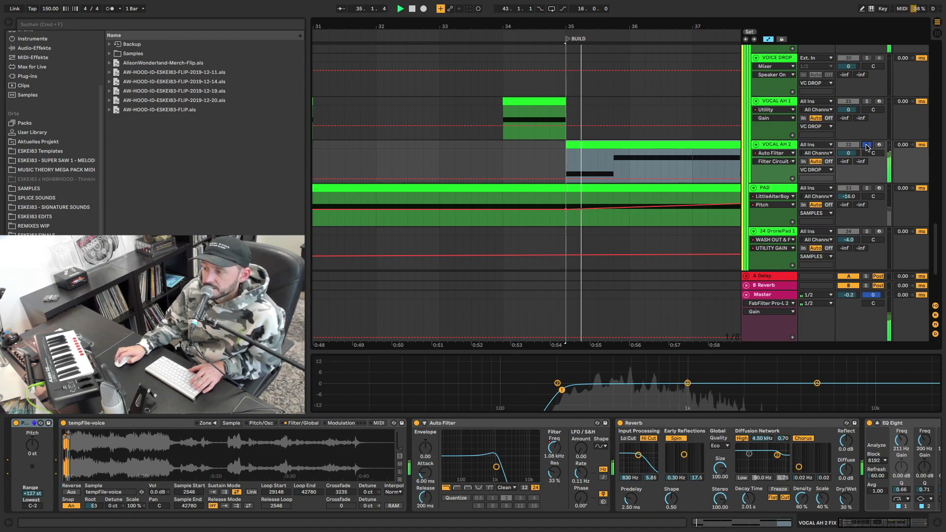
{"action": "key", "text": "minus"}
{"action": "key", "text": "minus"}
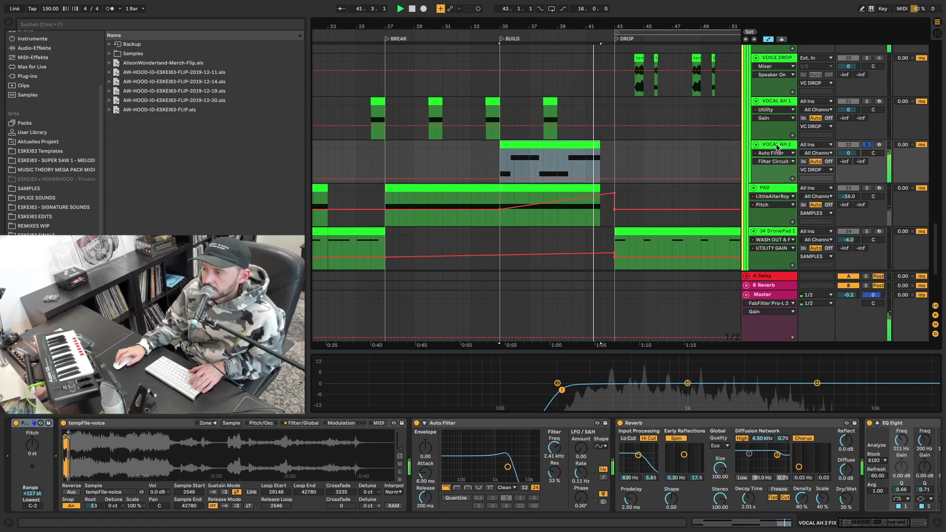
{"action": "key", "text": "space"}
{"action": "scroll", "coordinate": [777, 149], "scroll_direction": "up", "scroll_amount": 2}
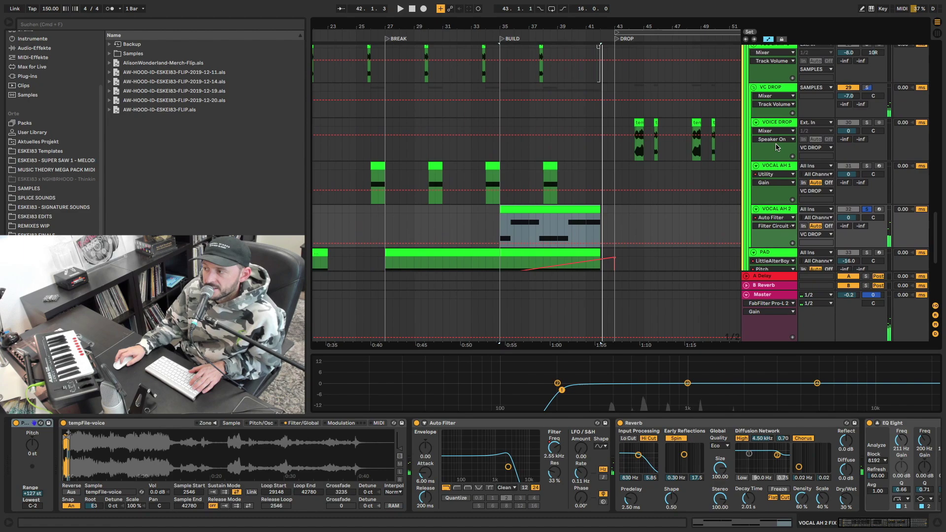
{"action": "scroll", "coordinate": [773, 126], "scroll_direction": "up", "scroll_amount": 2}
{"action": "scroll", "coordinate": [767, 96], "scroll_direction": "up", "scroll_amount": 2}
{"action": "left_click", "coordinate": [768, 120]}
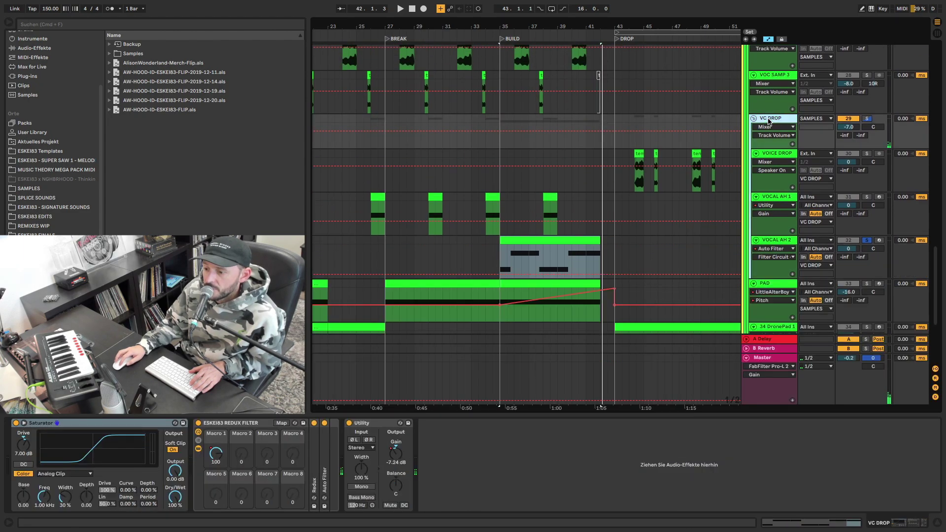
{"action": "left_click", "coordinate": [771, 75]}
{"action": "scroll", "coordinate": [772, 85], "scroll_direction": "up", "scroll_amount": 4}
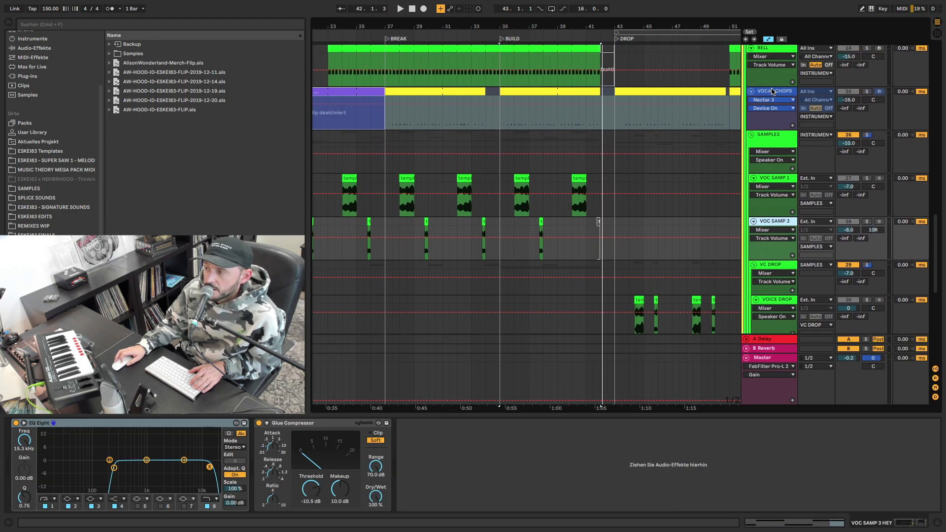
{"action": "left_click", "coordinate": [771, 134]}
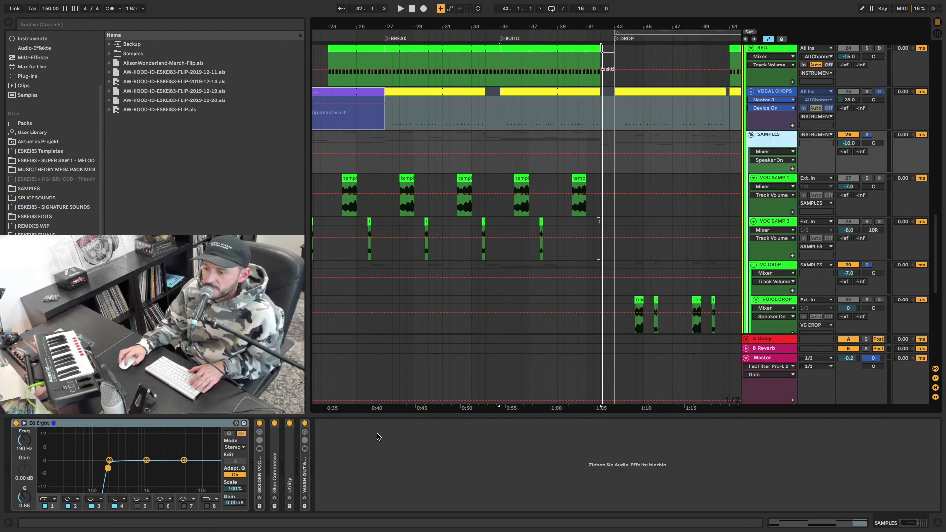
{"action": "double_click", "coordinate": [263, 486]}
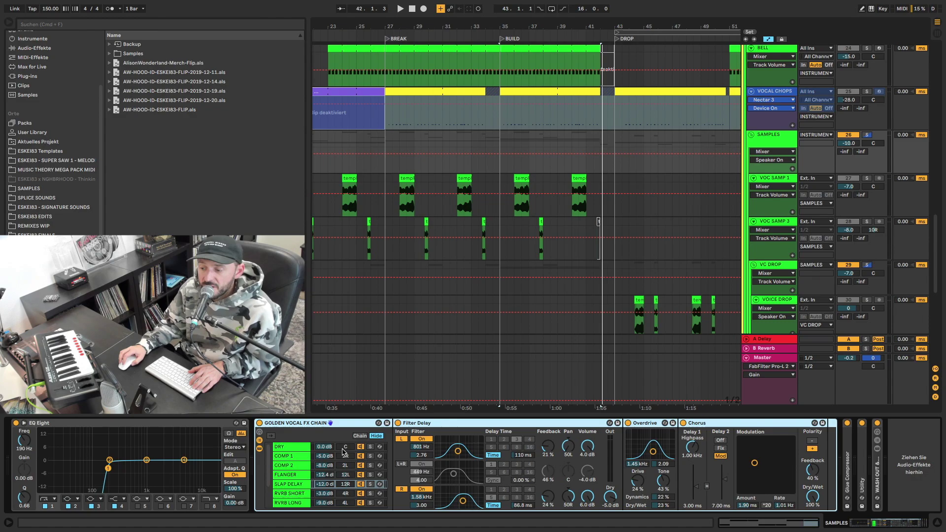
{"action": "double_click", "coordinate": [312, 427]}
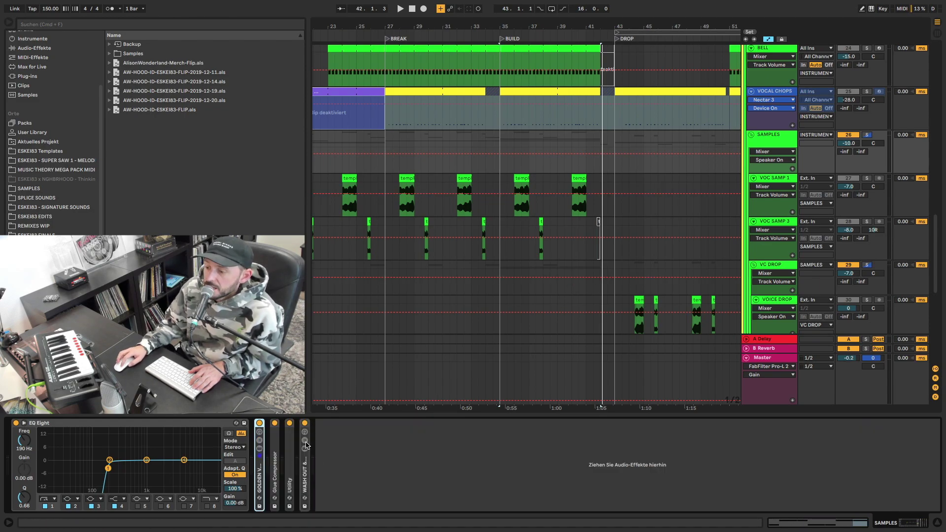
{"action": "double_click", "coordinate": [307, 478]}
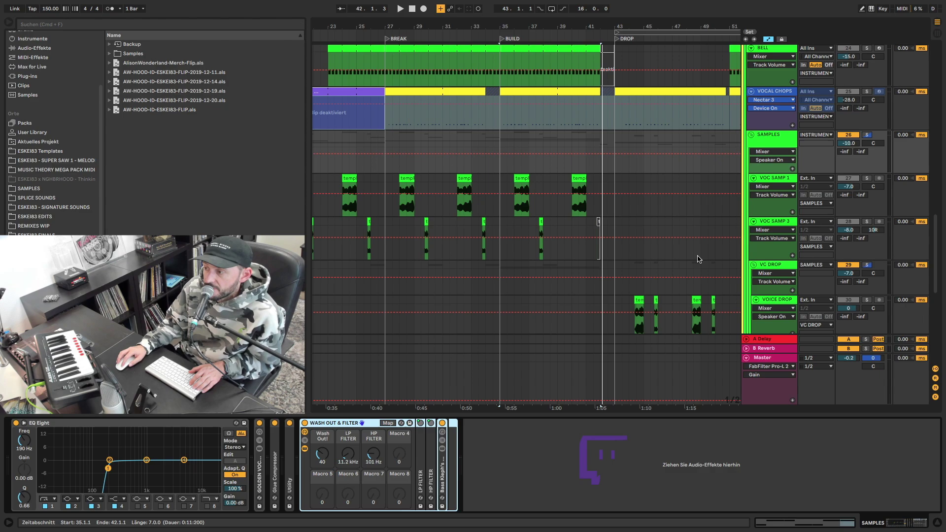
{"action": "scroll", "coordinate": [777, 273], "scroll_direction": "down", "scroll_amount": 5}
- View the PAD track's RC-20 Retro Color window, close it, and start playback
{"action": "left_click", "coordinate": [775, 268]}
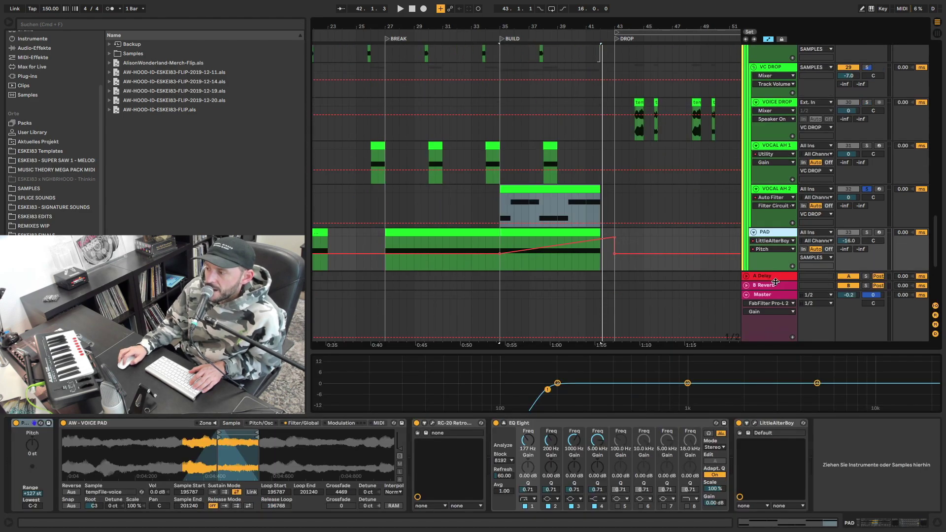
{"action": "left_click", "coordinate": [434, 424]}
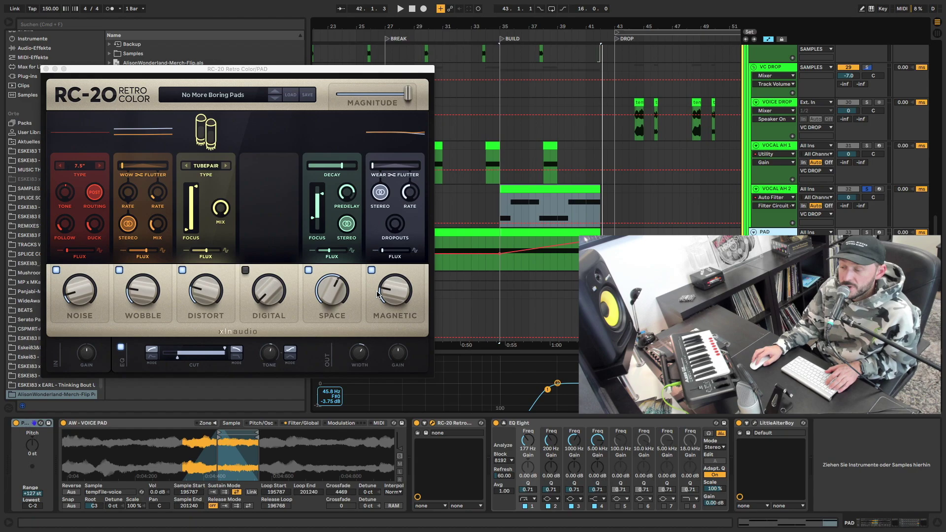
{"action": "left_click", "coordinate": [47, 69]}
{"action": "key", "text": "space"}
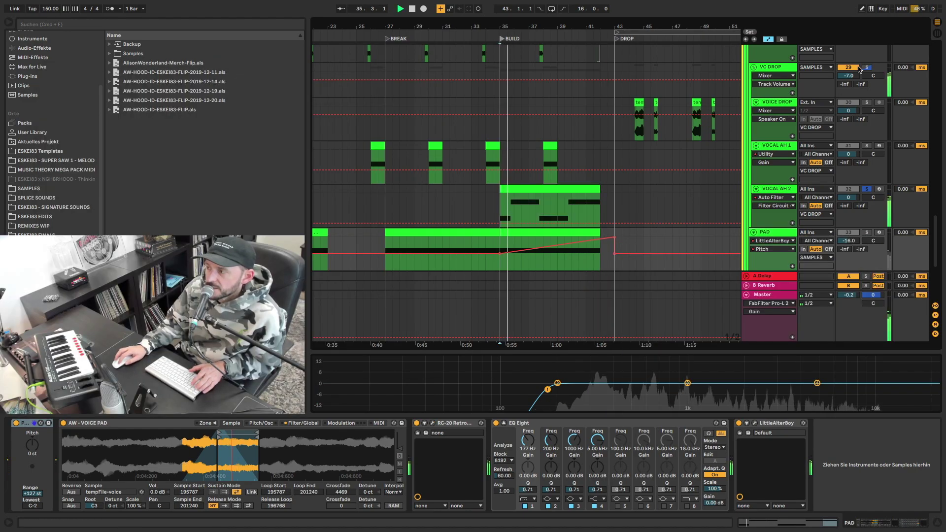
- Toggle VC DROP solo on and off, then zoom out and back in around bar 43
{"action": "left_click", "coordinate": [867, 68]}
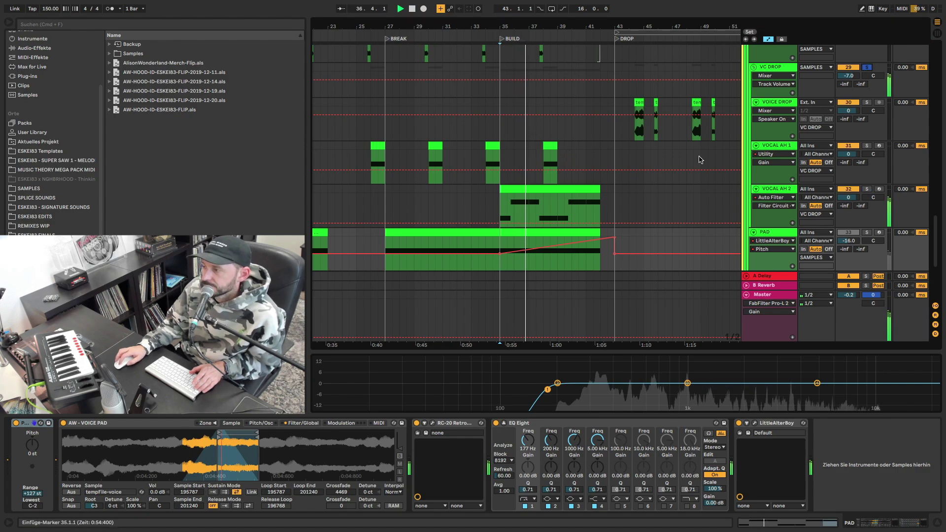
{"action": "left_click", "coordinate": [868, 67]}
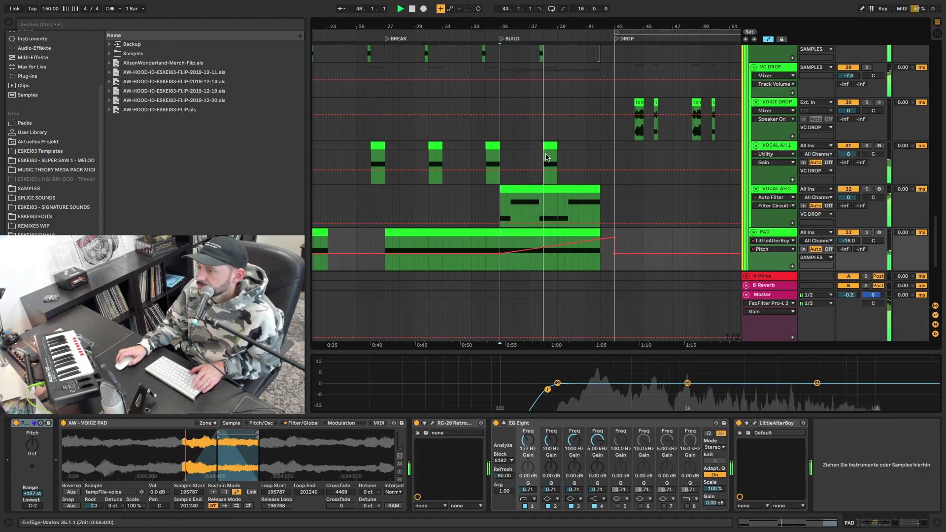
{"action": "scroll", "coordinate": [546, 155], "scroll_direction": "down", "scroll_amount": 2}
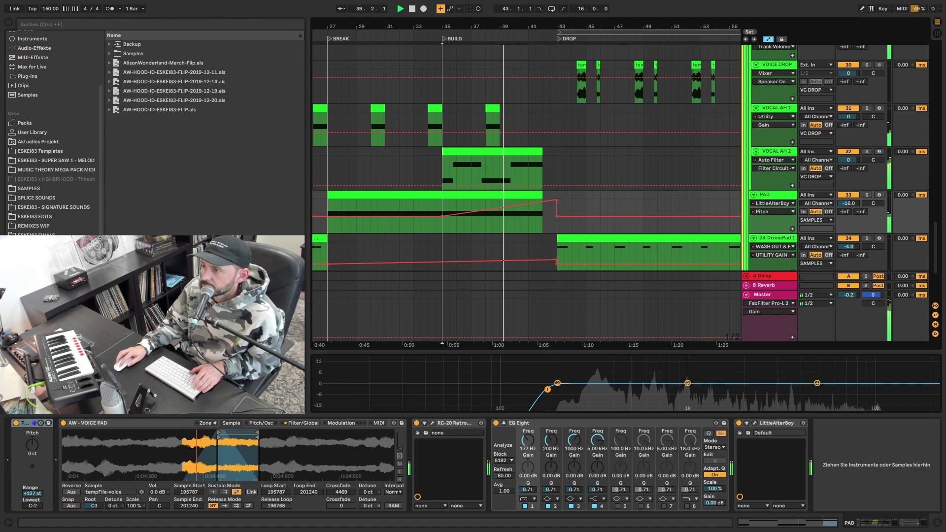
{"action": "key", "text": "minus"}
{"action": "key", "text": "minus"}
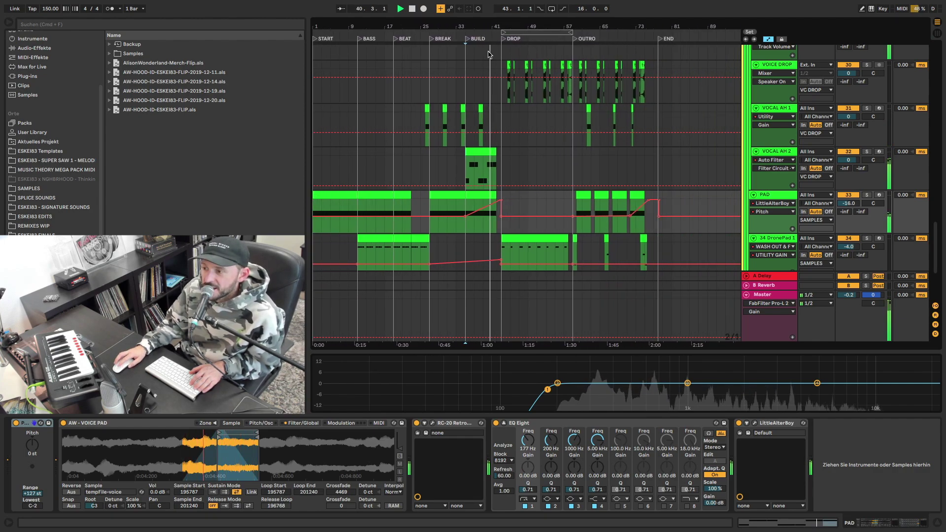
{"action": "scroll", "coordinate": [490, 74], "scroll_direction": "up", "scroll_amount": 2}
{"action": "scroll", "coordinate": [503, 143], "scroll_direction": "up", "scroll_amount": 2}
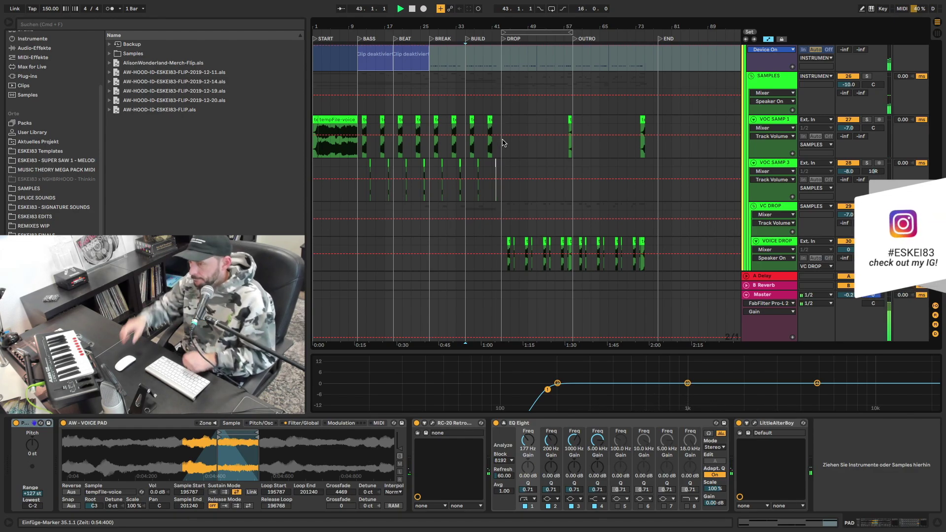
{"action": "left_click_drag", "start_coordinate": [509, 31], "coordinate": [510, 82]}
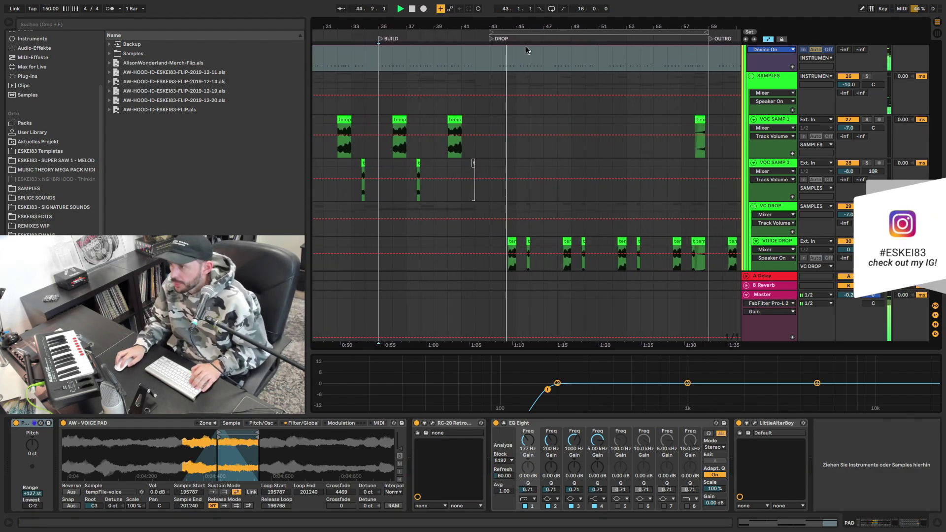
- Collapse the vocal group and briefly expand the LEADS group, leaving it folded
{"action": "left_click", "coordinate": [752, 76]}
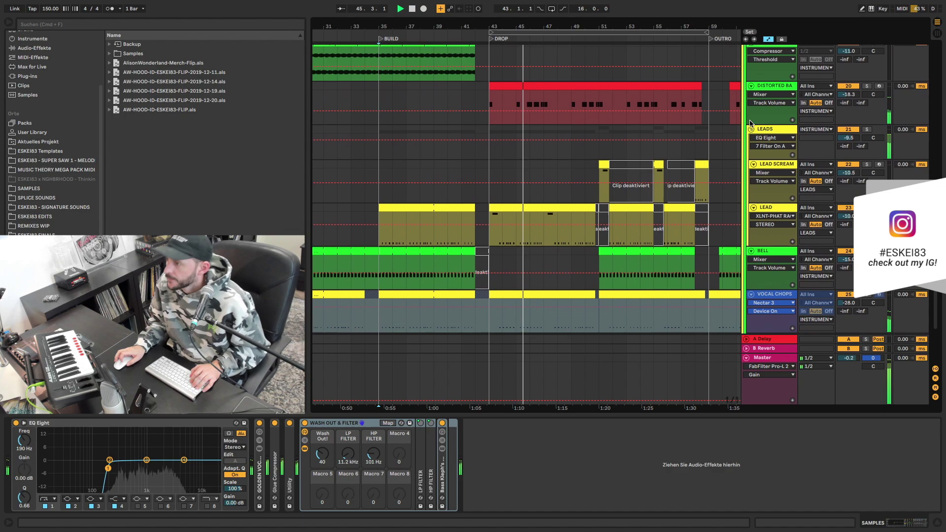
{"action": "scroll", "coordinate": [754, 133], "scroll_direction": "up", "scroll_amount": 5}
{"action": "left_click", "coordinate": [753, 159]}
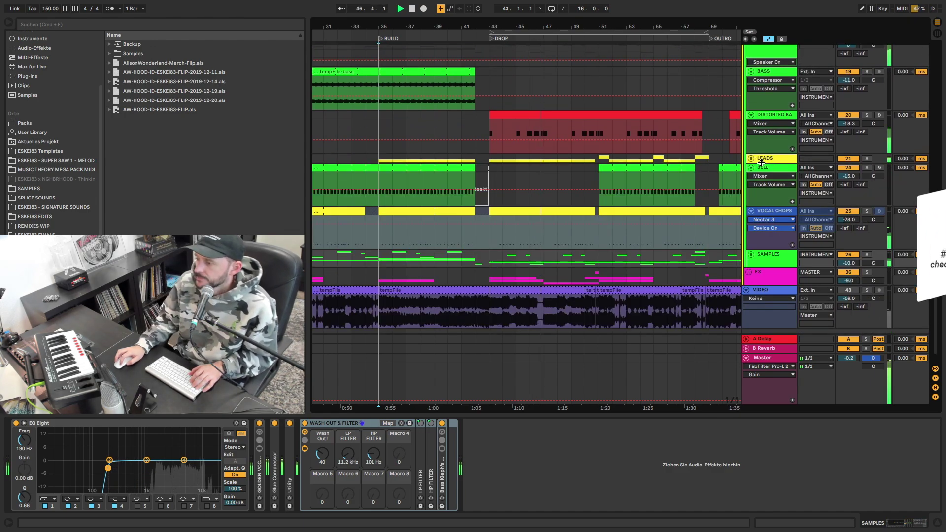
{"action": "left_click", "coordinate": [752, 160]}
- Select the DISTORTED BASS track and drop clip, play from the drop, and solo it
{"action": "key", "text": "space"}
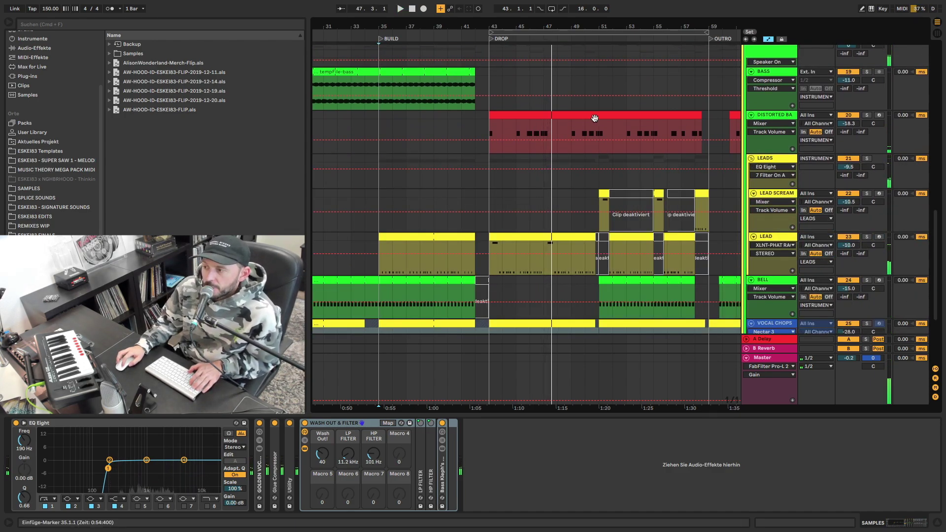
{"action": "left_click", "coordinate": [783, 118]}
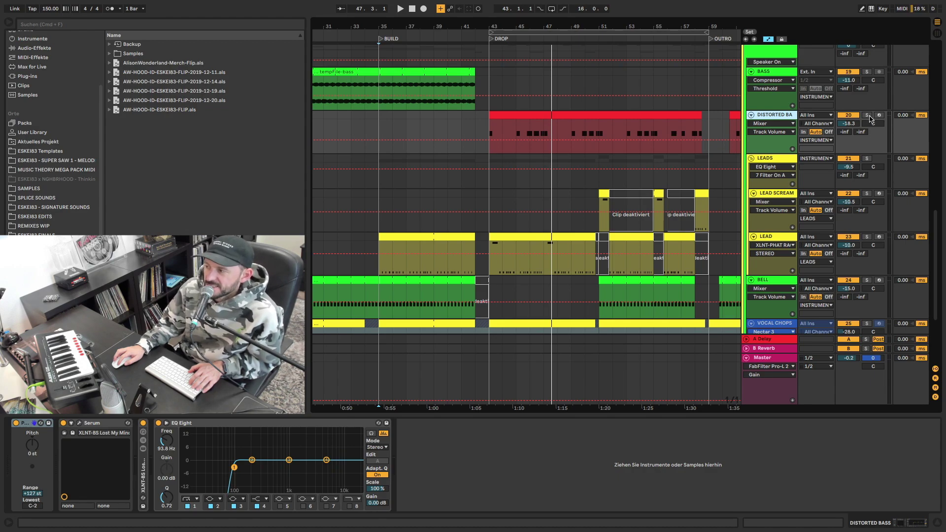
{"action": "left_click", "coordinate": [563, 118]}
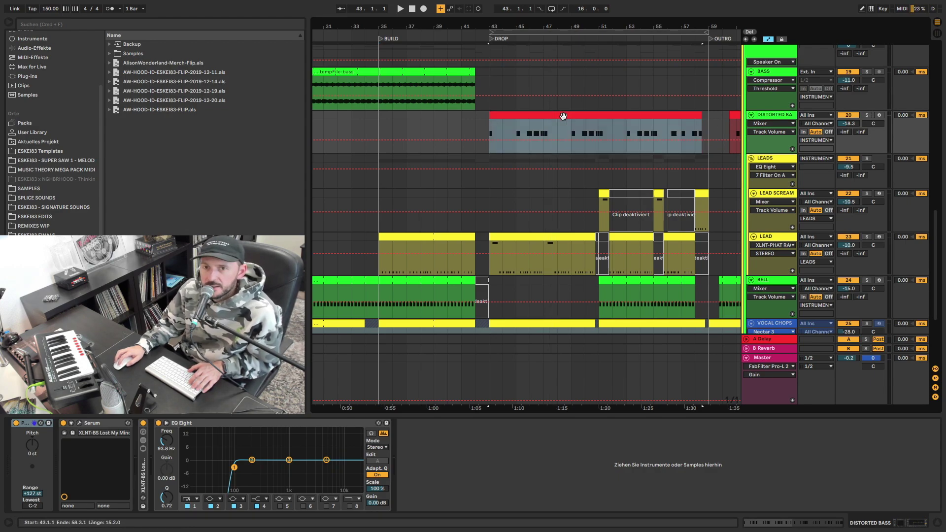
{"action": "key", "text": "space"}
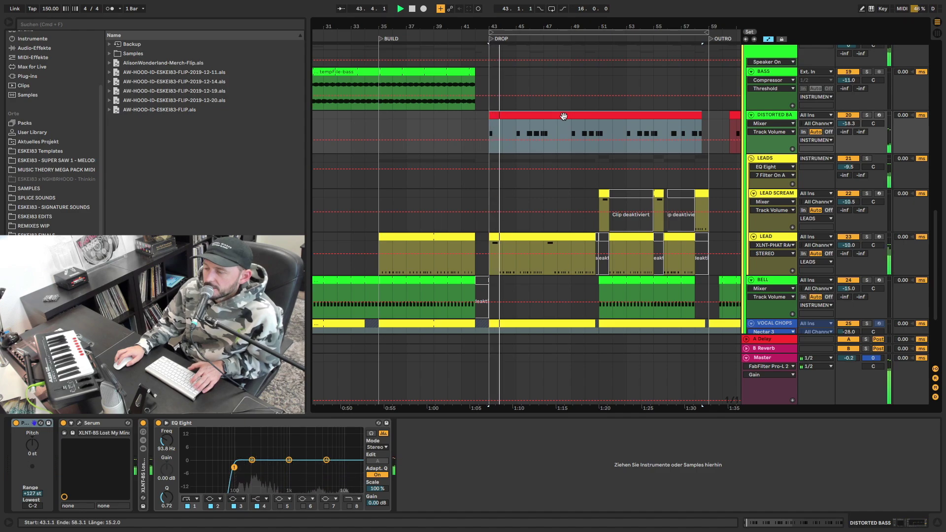
{"action": "left_click", "coordinate": [867, 116]}
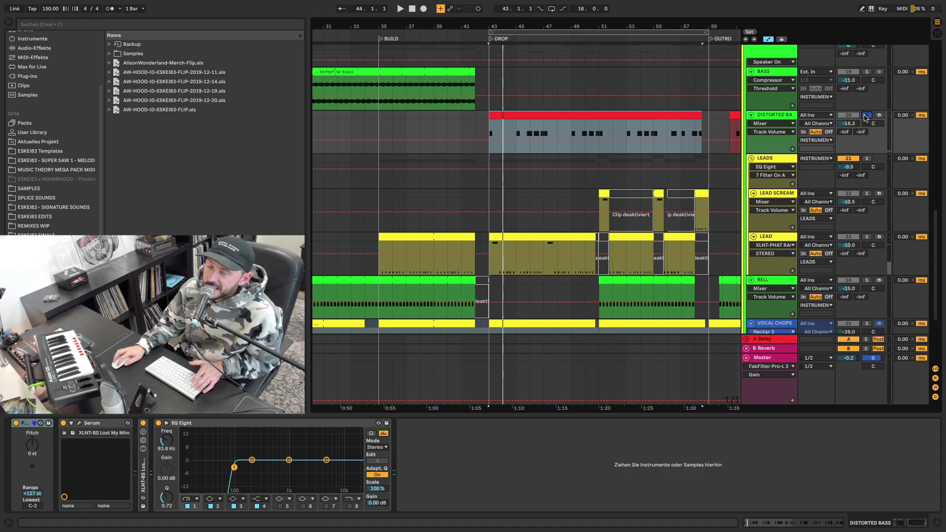
- Play the drop from bar 43 with the LEAD clip shown, soloing LEADS instead of the bass
{"action": "left_click", "coordinate": [765, 159]}
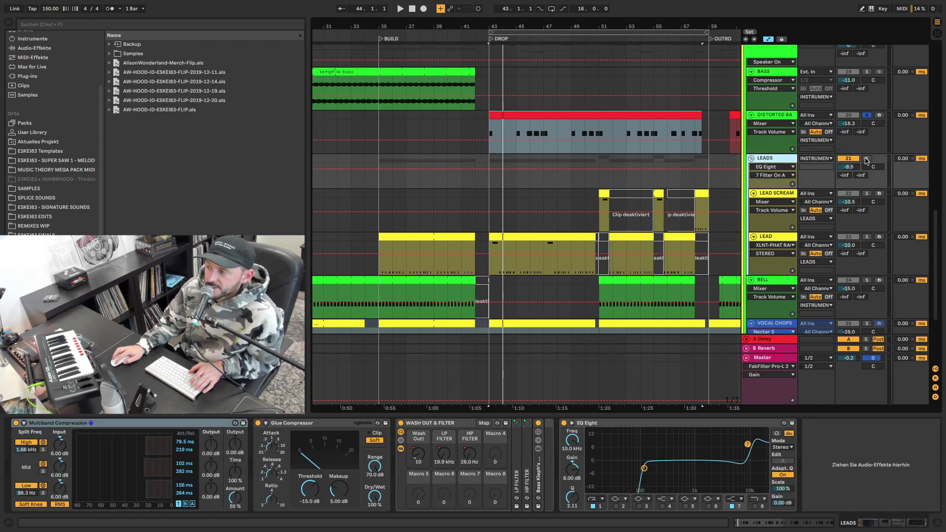
{"action": "scroll", "coordinate": [669, 152], "scroll_direction": "down", "scroll_amount": 2}
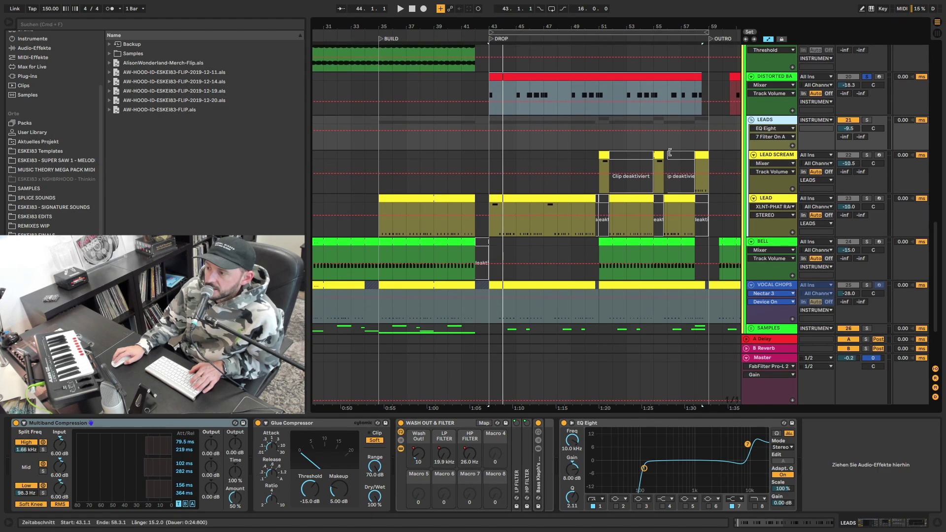
{"action": "left_click", "coordinate": [510, 200]}
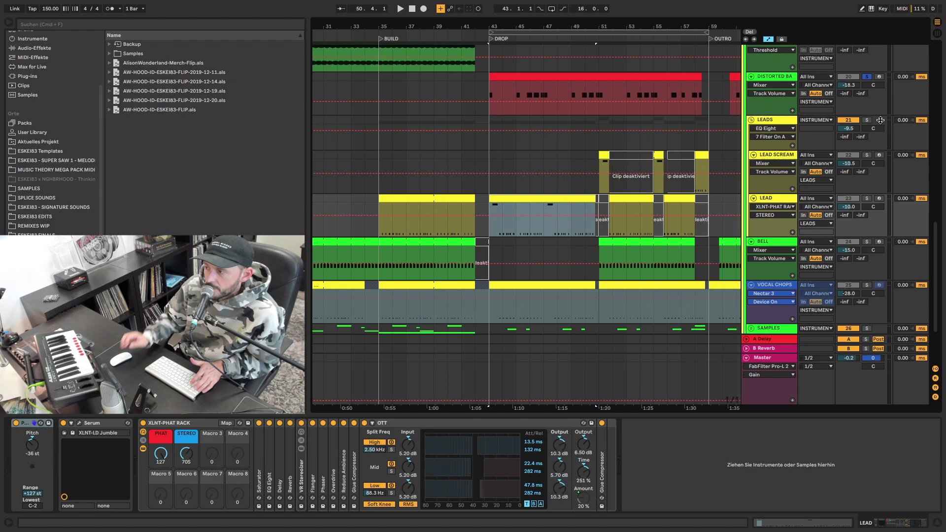
{"action": "key", "text": "space"}
{"action": "left_click", "coordinate": [867, 119]}
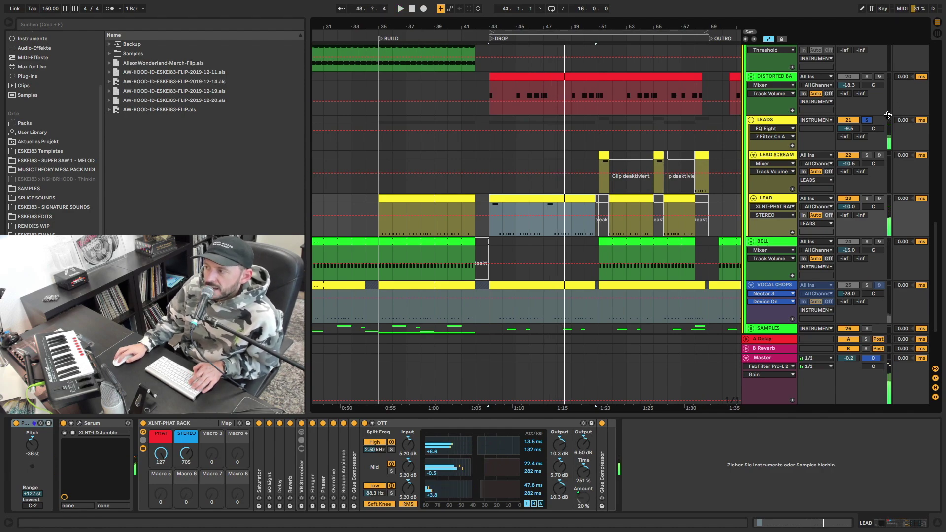
{"action": "scroll", "coordinate": [867, 124], "scroll_direction": "up", "scroll_amount": 2}
{"action": "scroll", "coordinate": [870, 104], "scroll_direction": "up", "scroll_amount": 1}
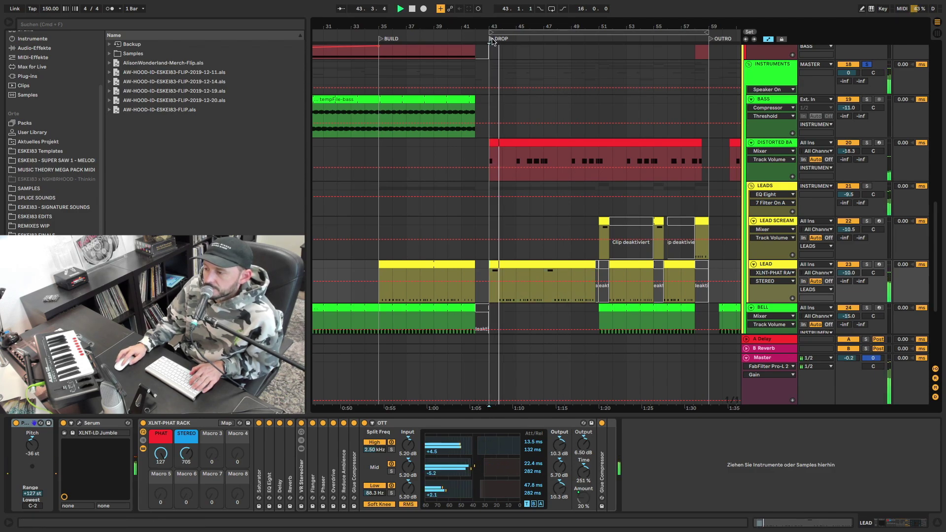
{"action": "scroll", "coordinate": [524, 225], "scroll_direction": "down", "scroll_amount": 1}
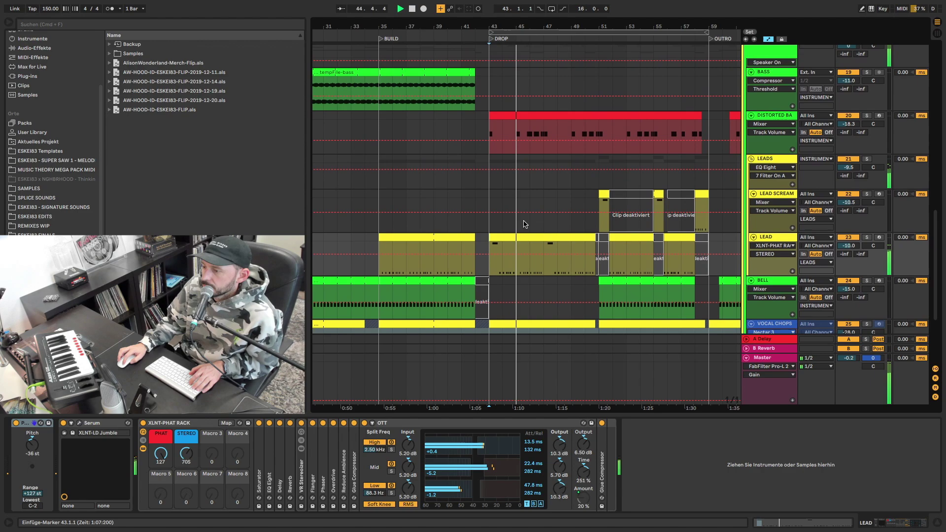
{"action": "scroll", "coordinate": [523, 225], "scroll_direction": "down", "scroll_amount": 1}
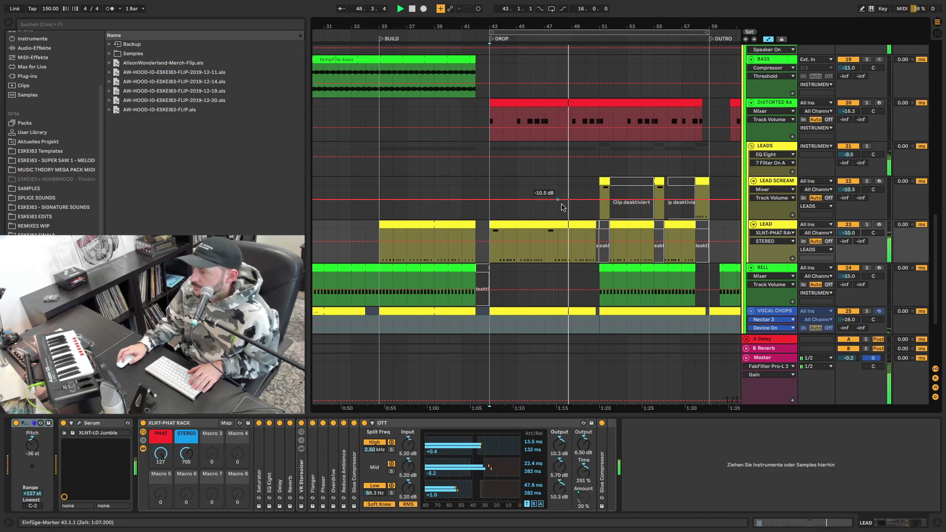
{"action": "scroll", "coordinate": [564, 211], "scroll_direction": "down", "scroll_amount": 2}
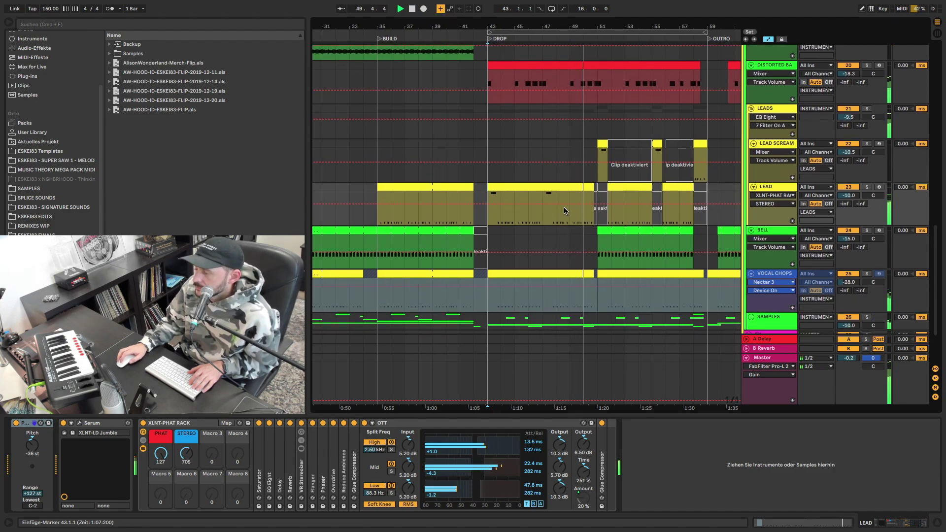
{"action": "scroll", "coordinate": [640, 221], "scroll_direction": "up", "scroll_amount": 5}
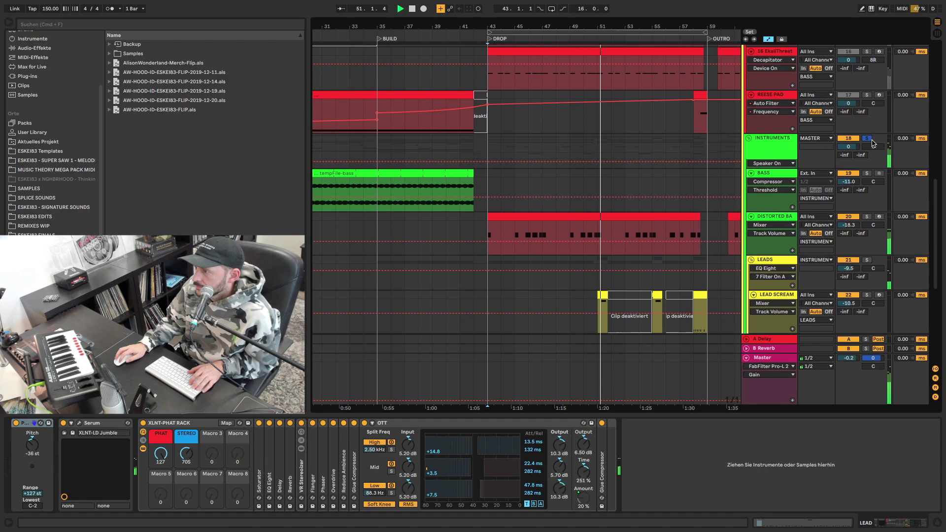
{"action": "scroll", "coordinate": [627, 160], "scroll_direction": "right", "scroll_amount": 1}
{"action": "scroll", "coordinate": [628, 160], "scroll_direction": "right", "scroll_amount": 2}
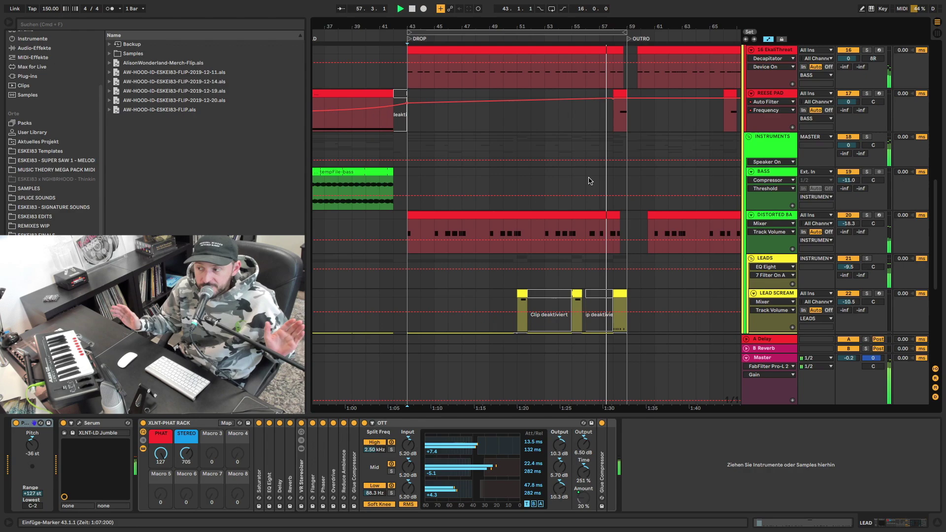
- Stop playback once the drop has run toward its end near bar 58
{"action": "key", "text": "space"}
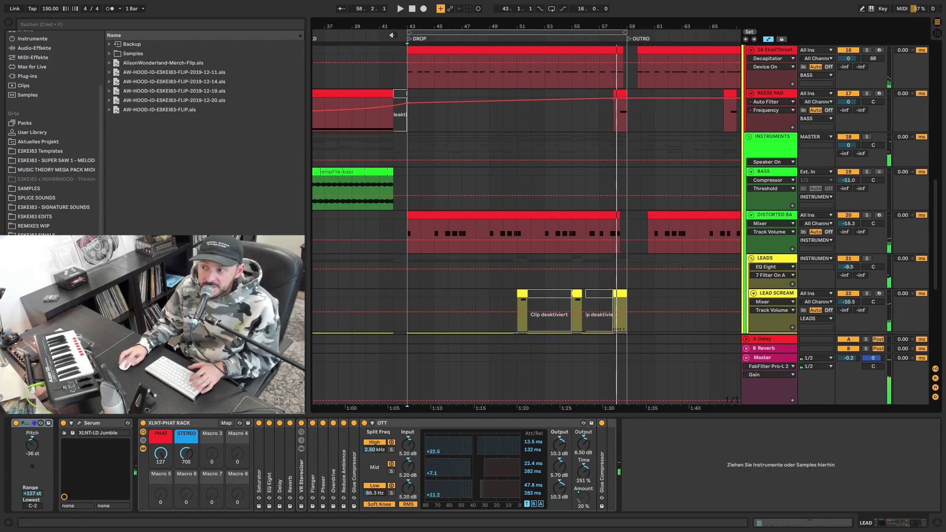